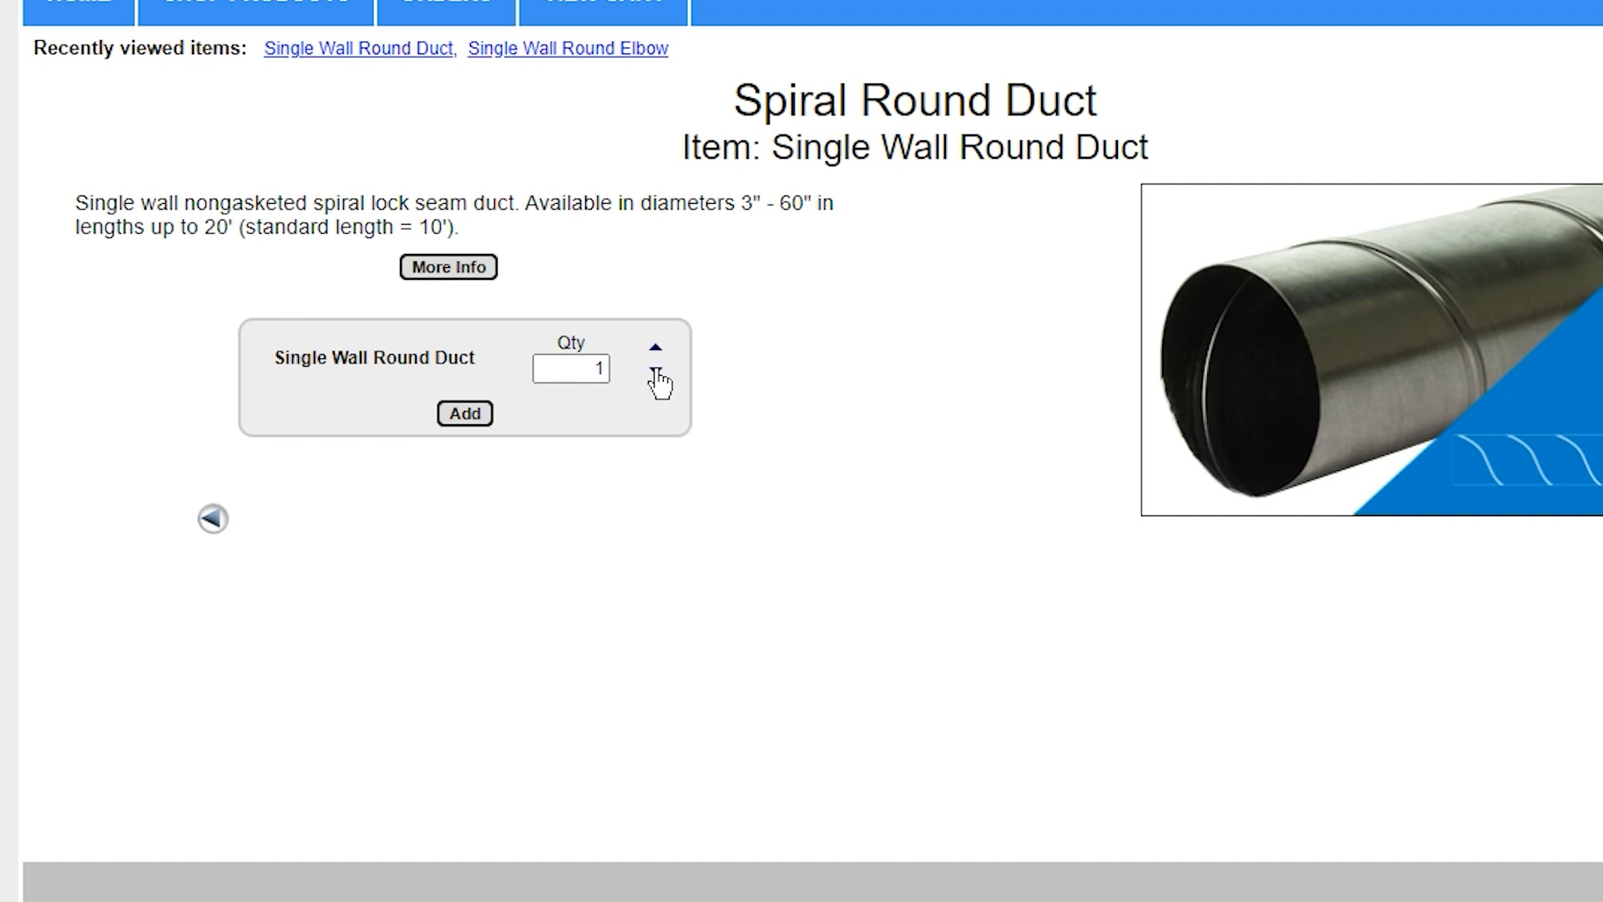
Start configuring one Single Wall Round Duct as a Spiral Duct with a diameter of 10 inches
{"action": "left_click", "coordinate": [466, 415]}
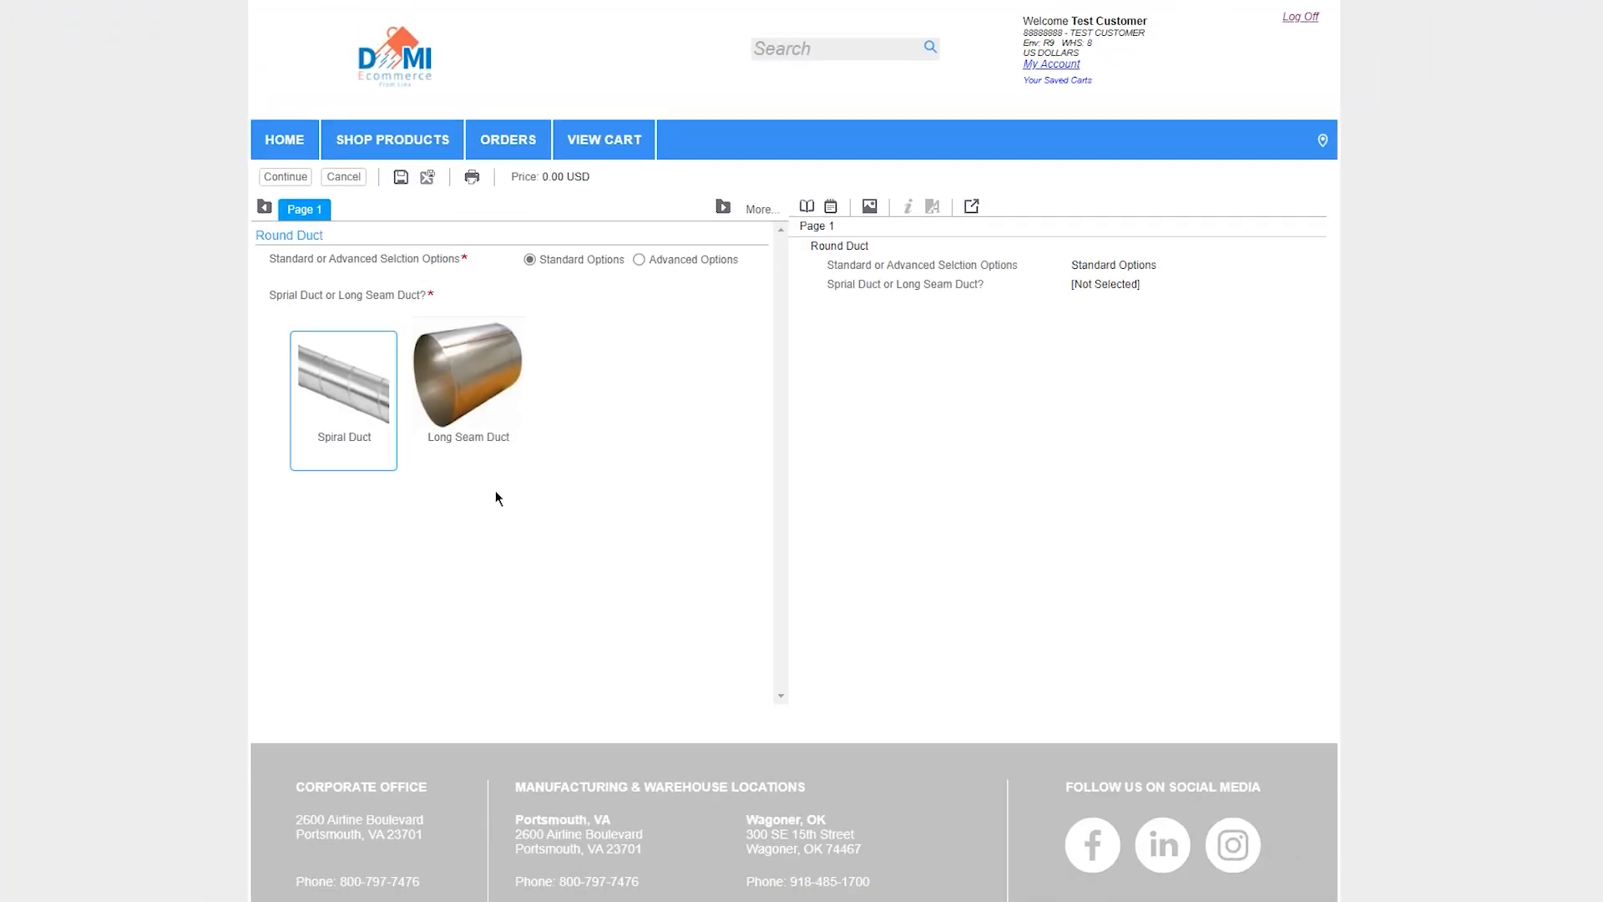
{"action": "left_click", "coordinate": [340, 398]}
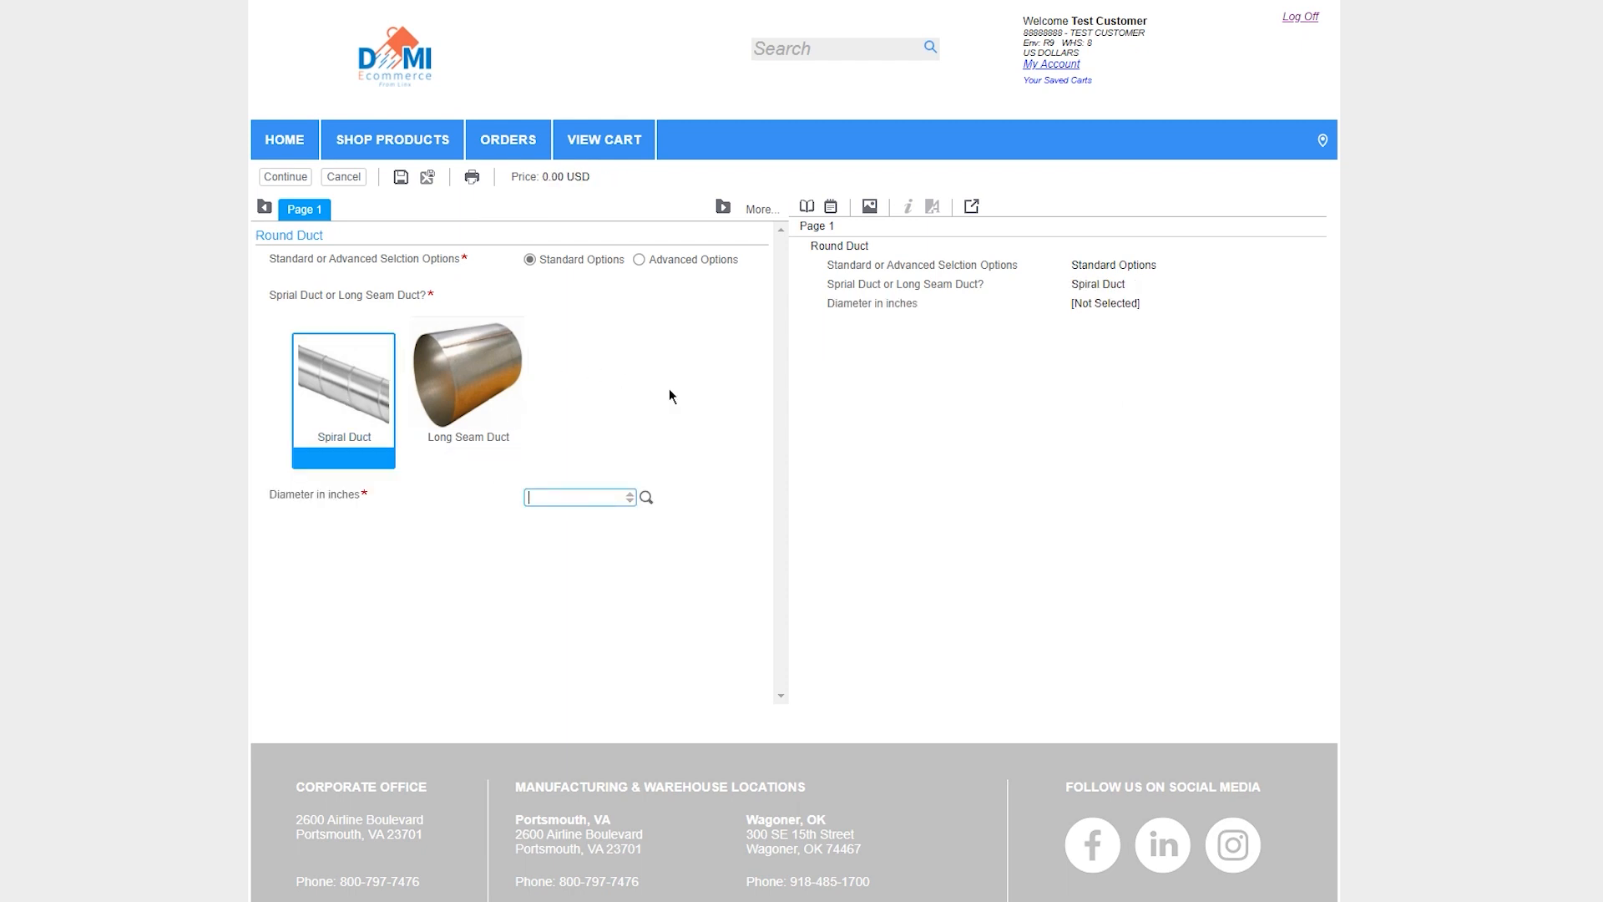
{"action": "type", "text": "10"}
{"action": "key", "text": "Tab"}
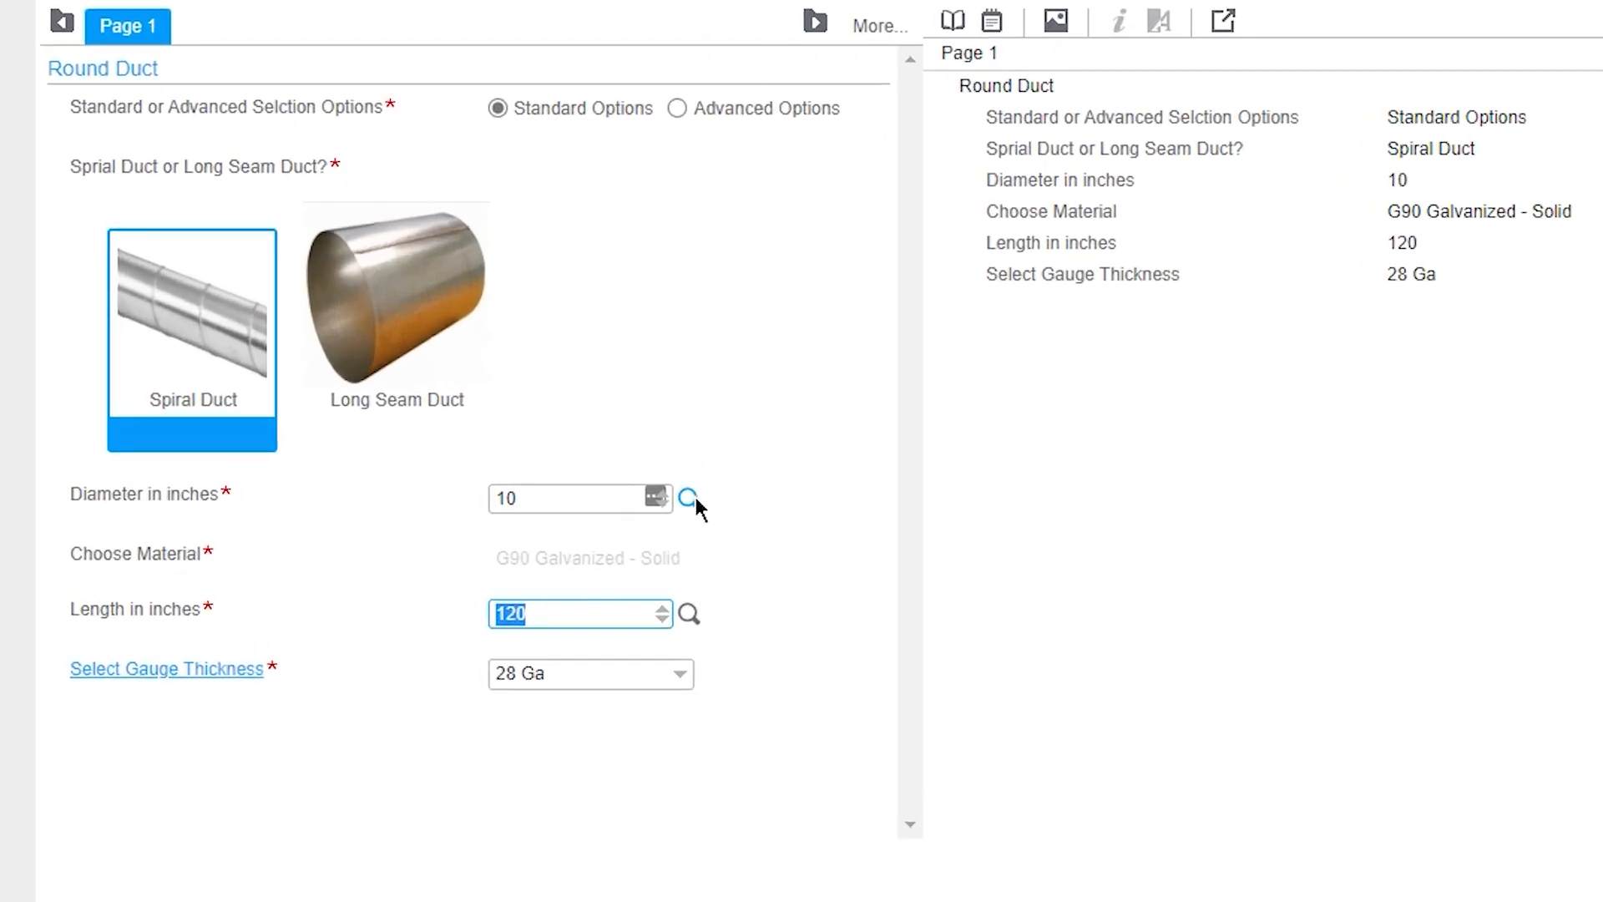
Review the available diameters, lengths and gauge thicknesses, and finish the 10-inch duct configuration to add it to the cart
{"action": "left_click", "coordinate": [690, 498]}
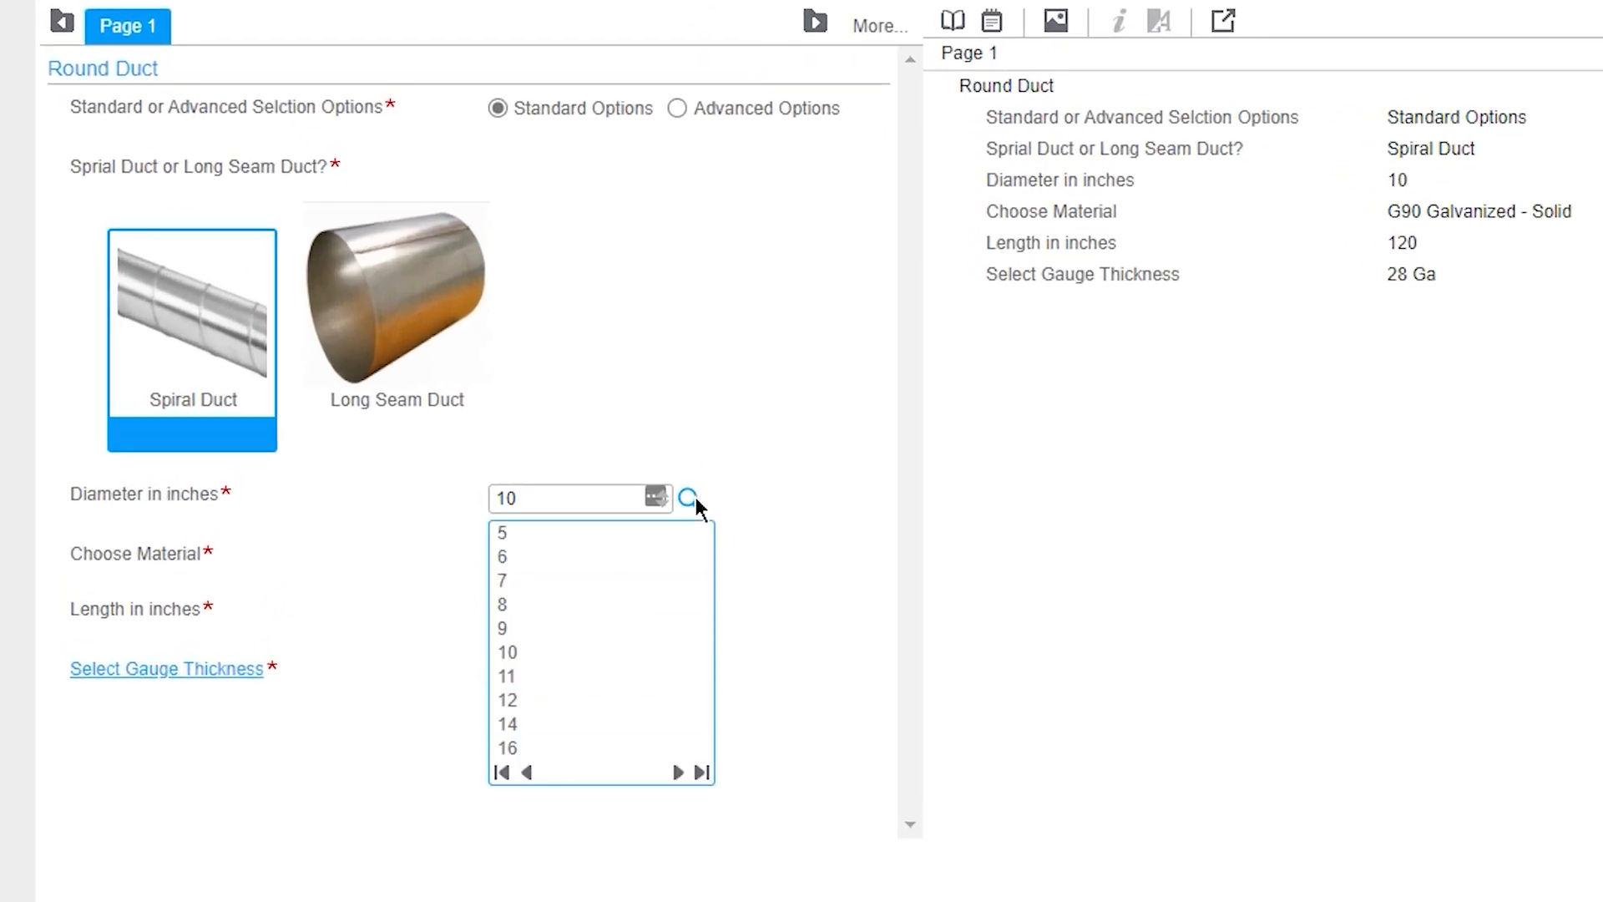
{"action": "left_click", "coordinate": [695, 497]}
{"action": "left_click", "coordinate": [692, 616]}
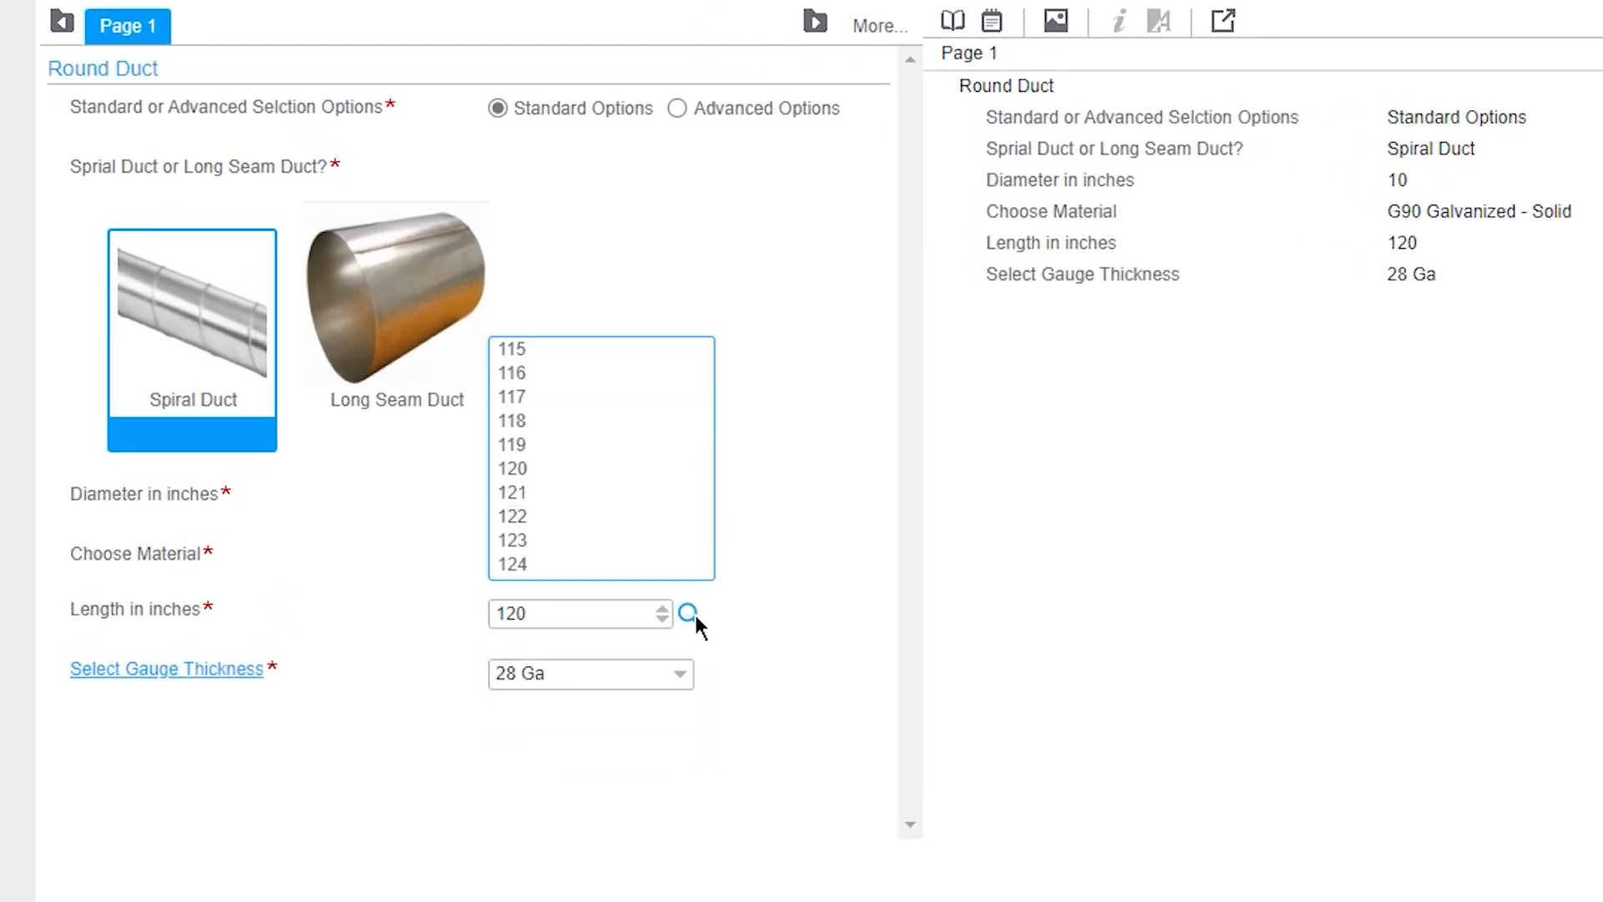
{"action": "left_click", "coordinate": [695, 617]}
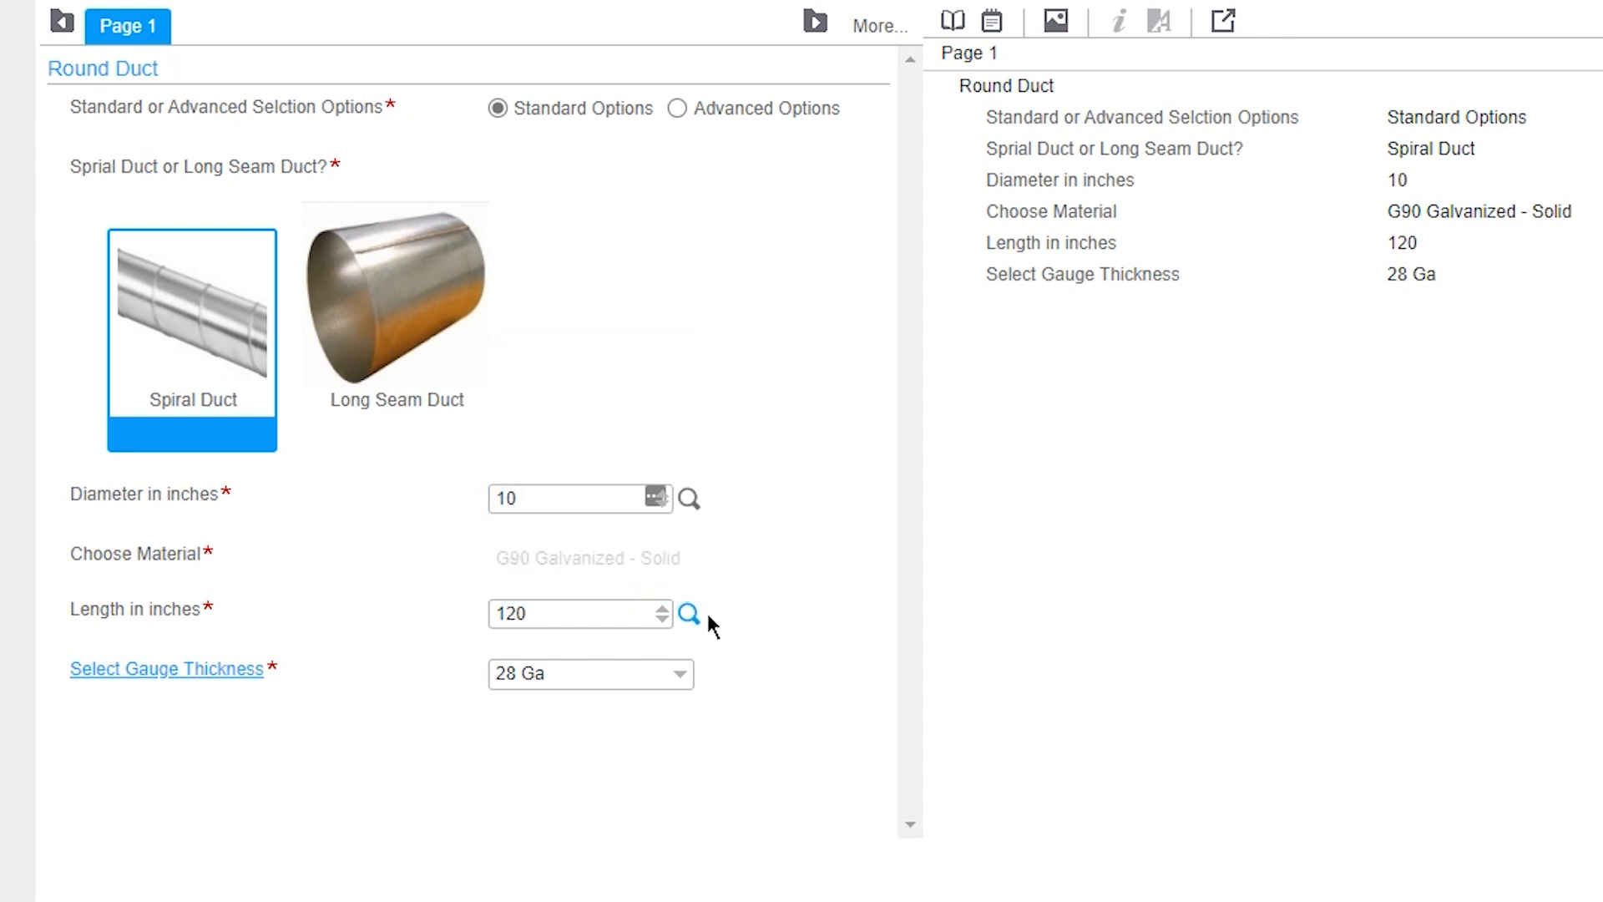
{"action": "left_click", "coordinate": [686, 675]}
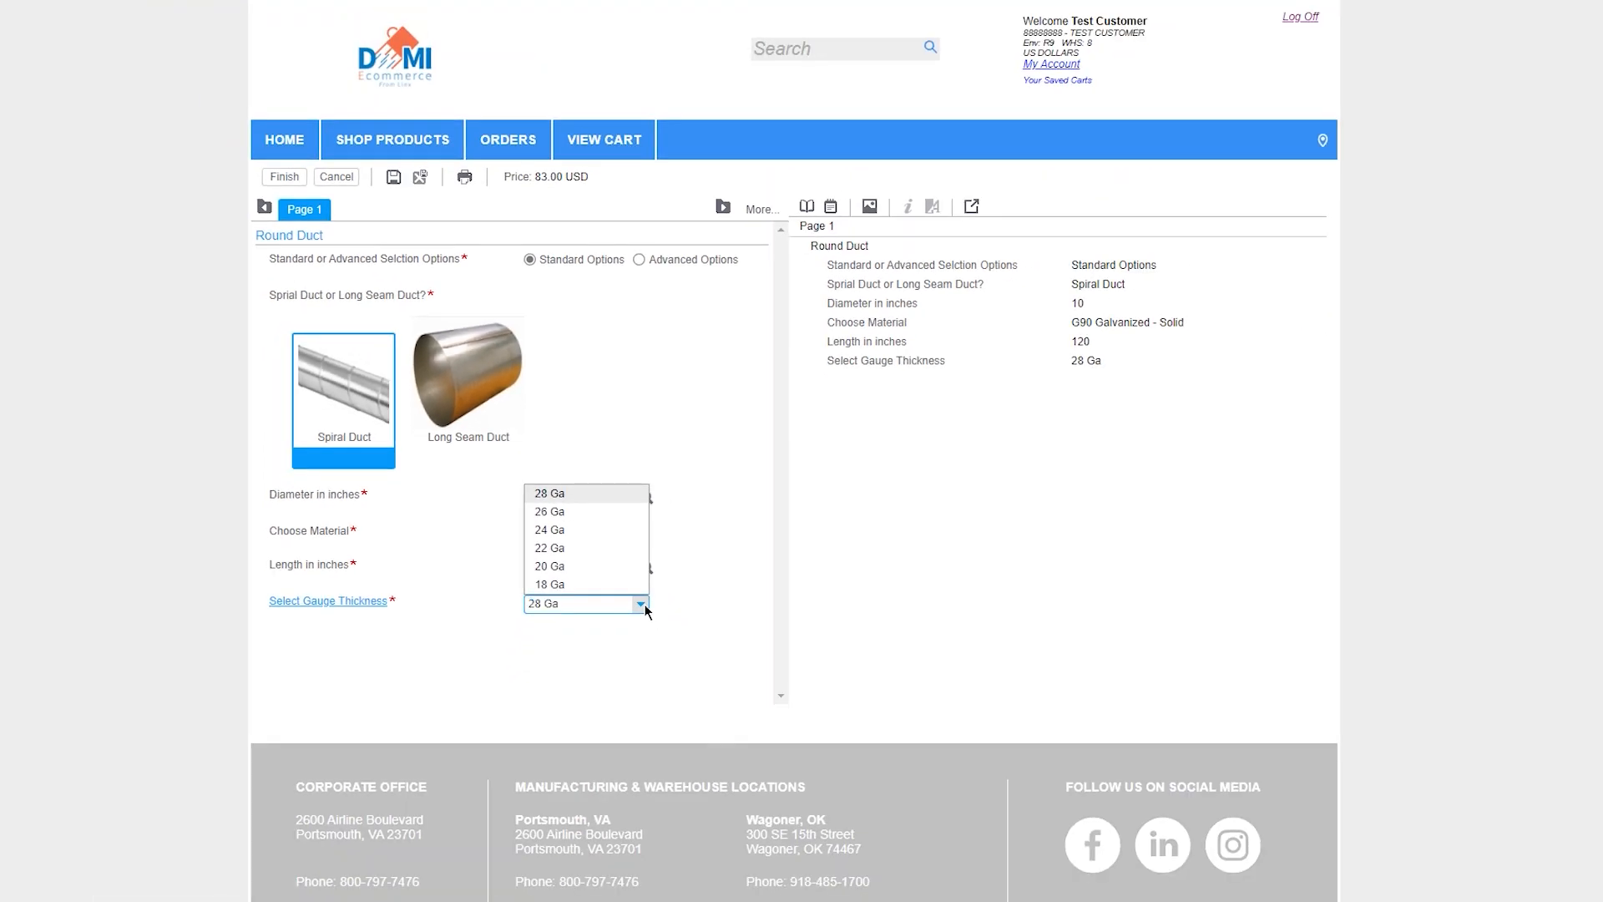
{"action": "left_click", "coordinate": [686, 674]}
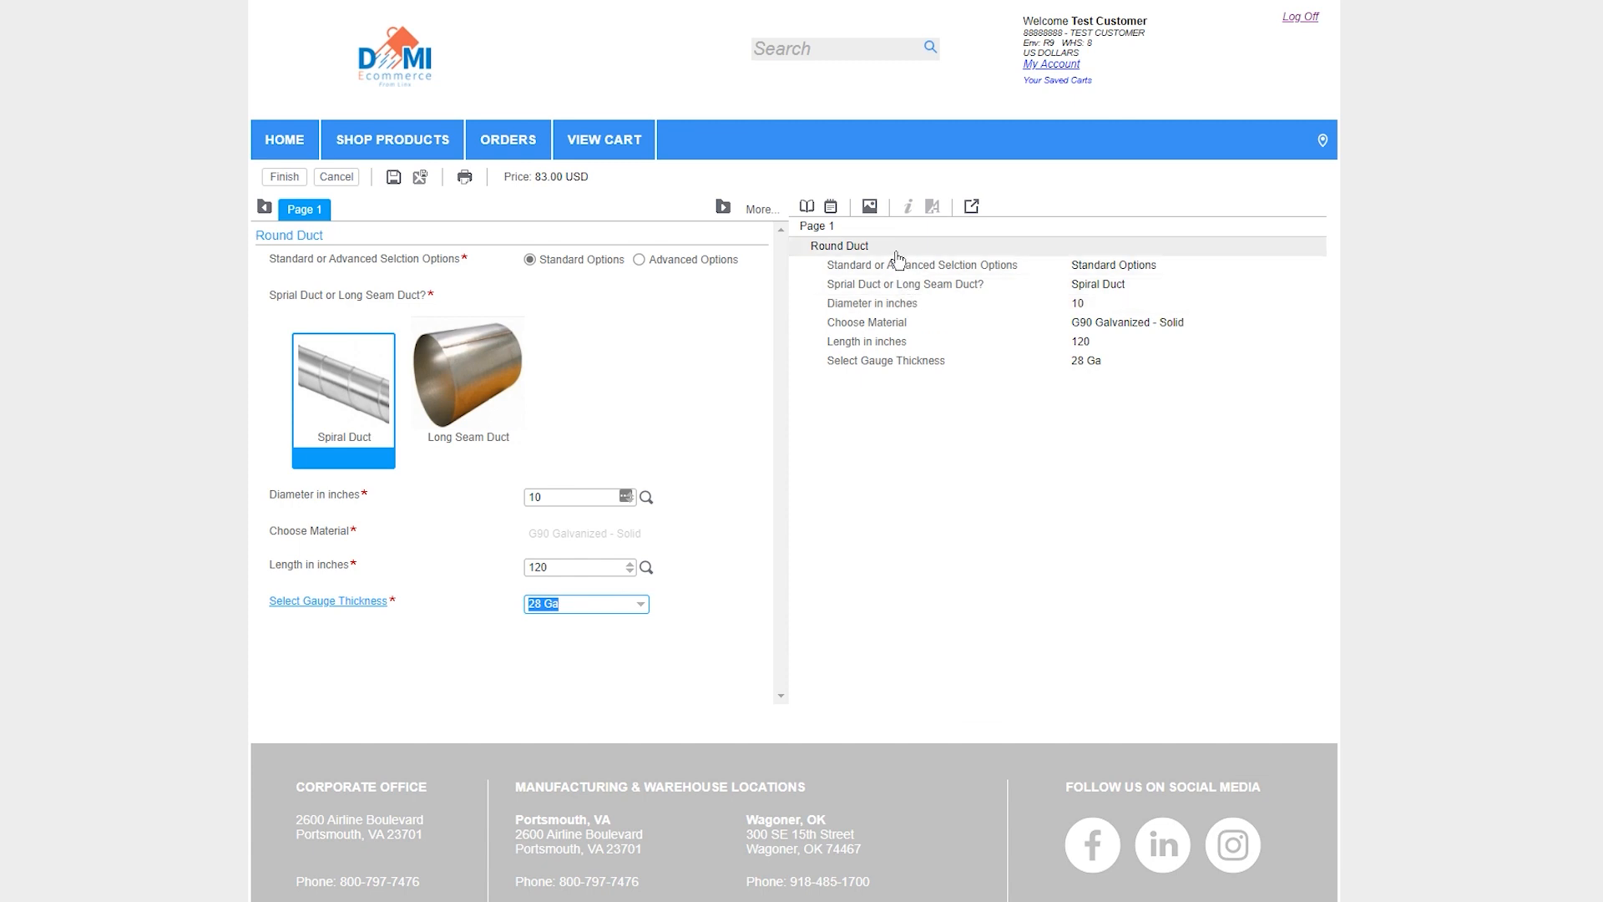
{"action": "left_click", "coordinate": [296, 181]}
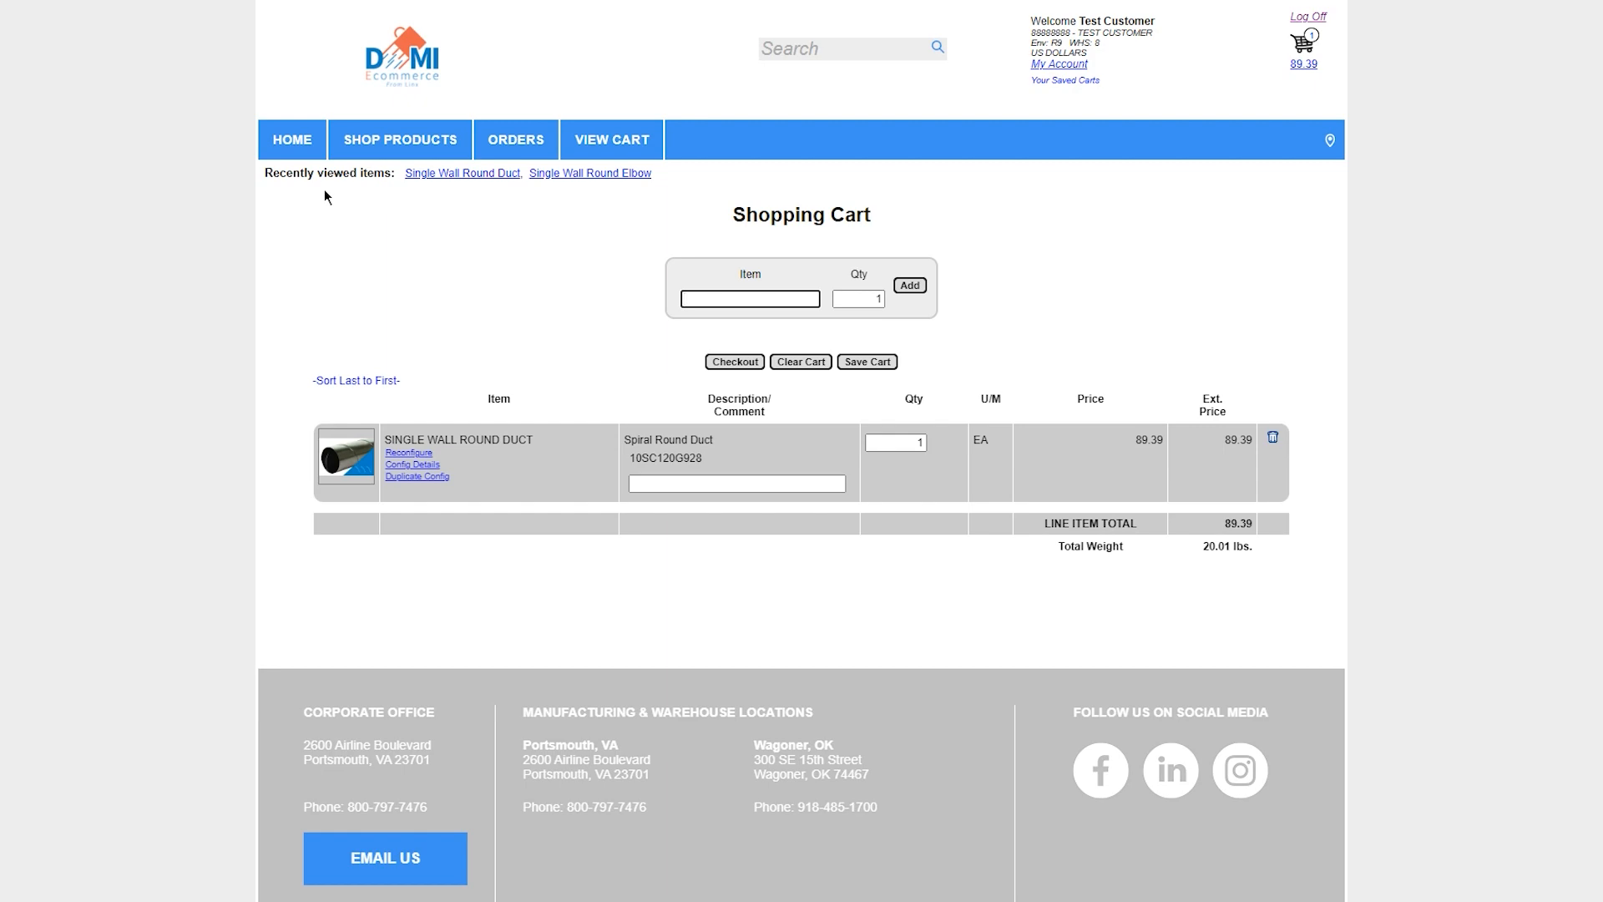
Duplicate the round duct's configuration with quantity 1, set the copy's diameter to 12 inches and add it to the cart
{"action": "left_click", "coordinate": [444, 477]}
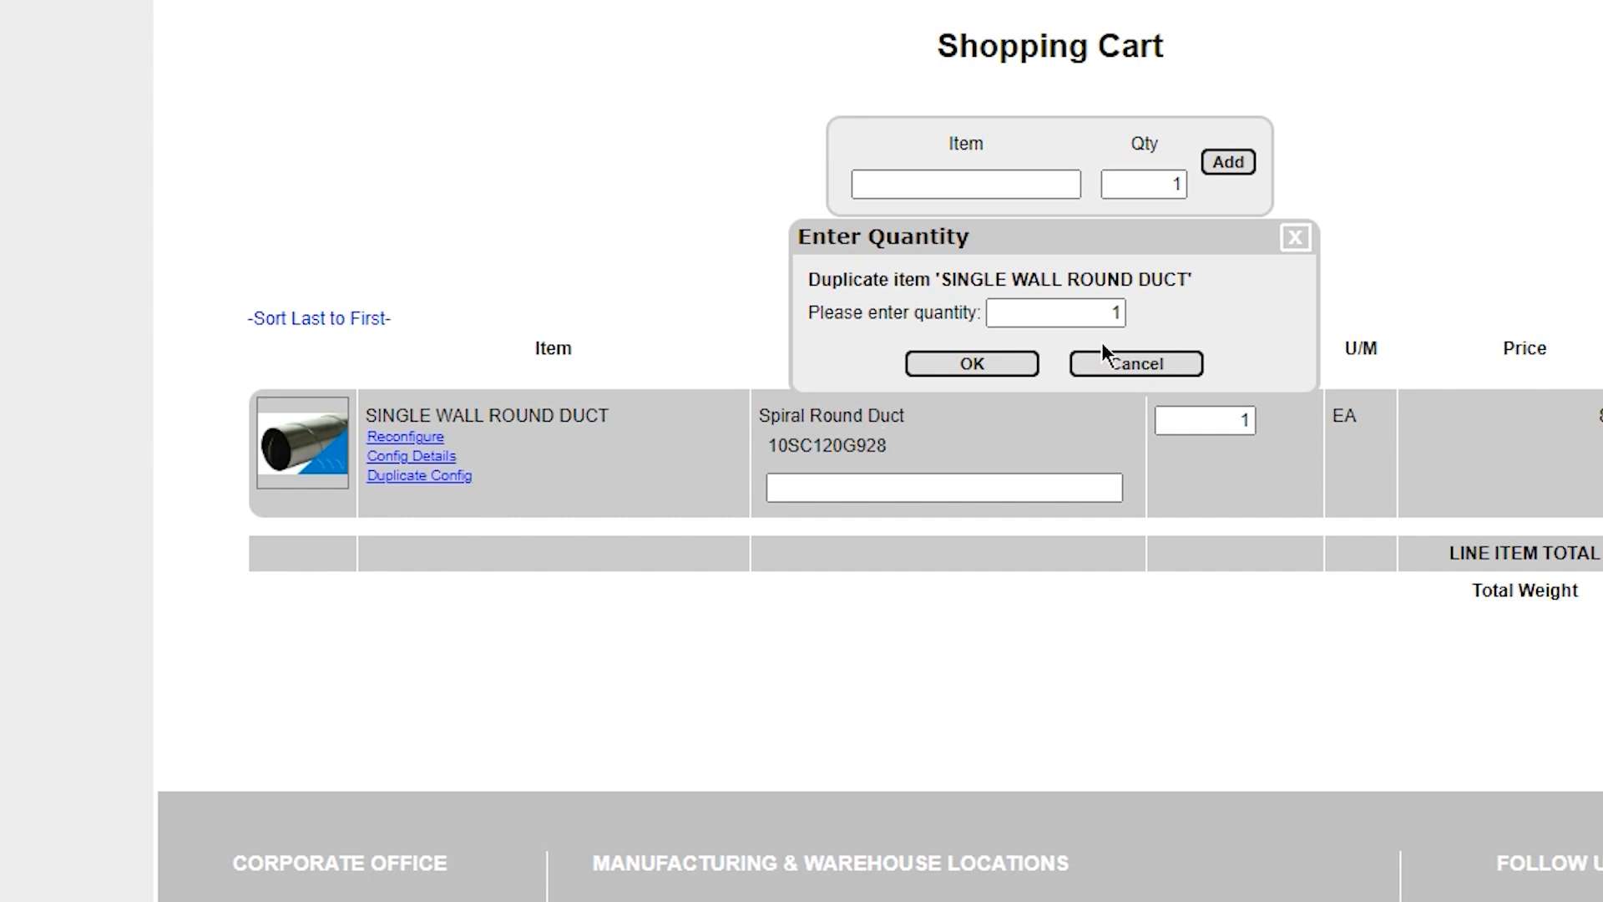
{"action": "left_click", "coordinate": [955, 364]}
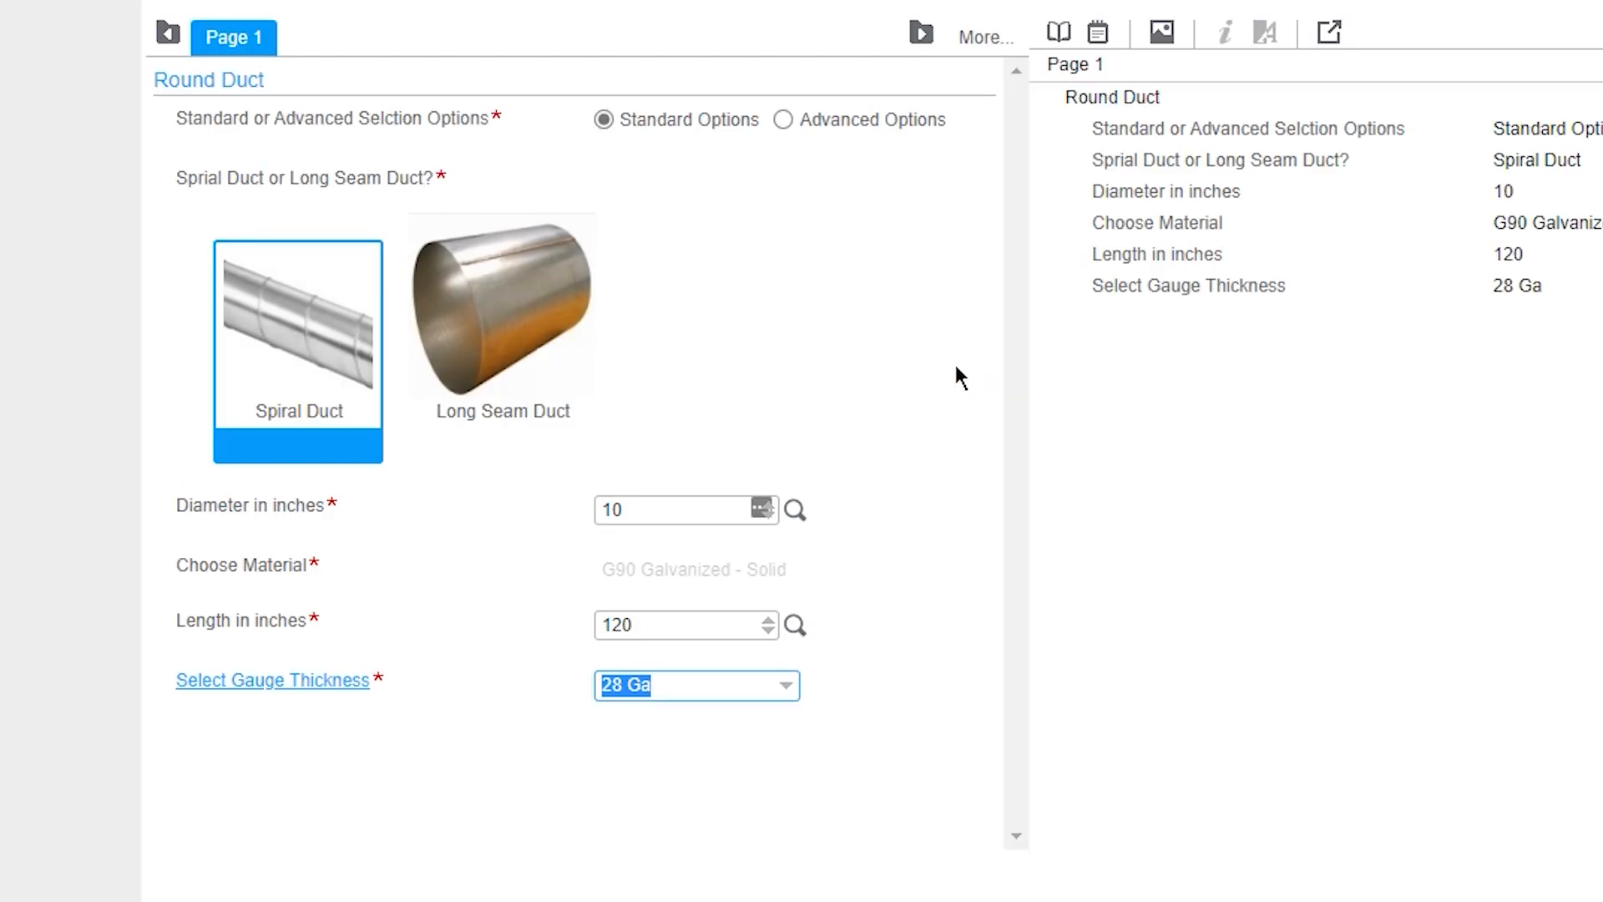
{"action": "left_click", "coordinate": [647, 503]}
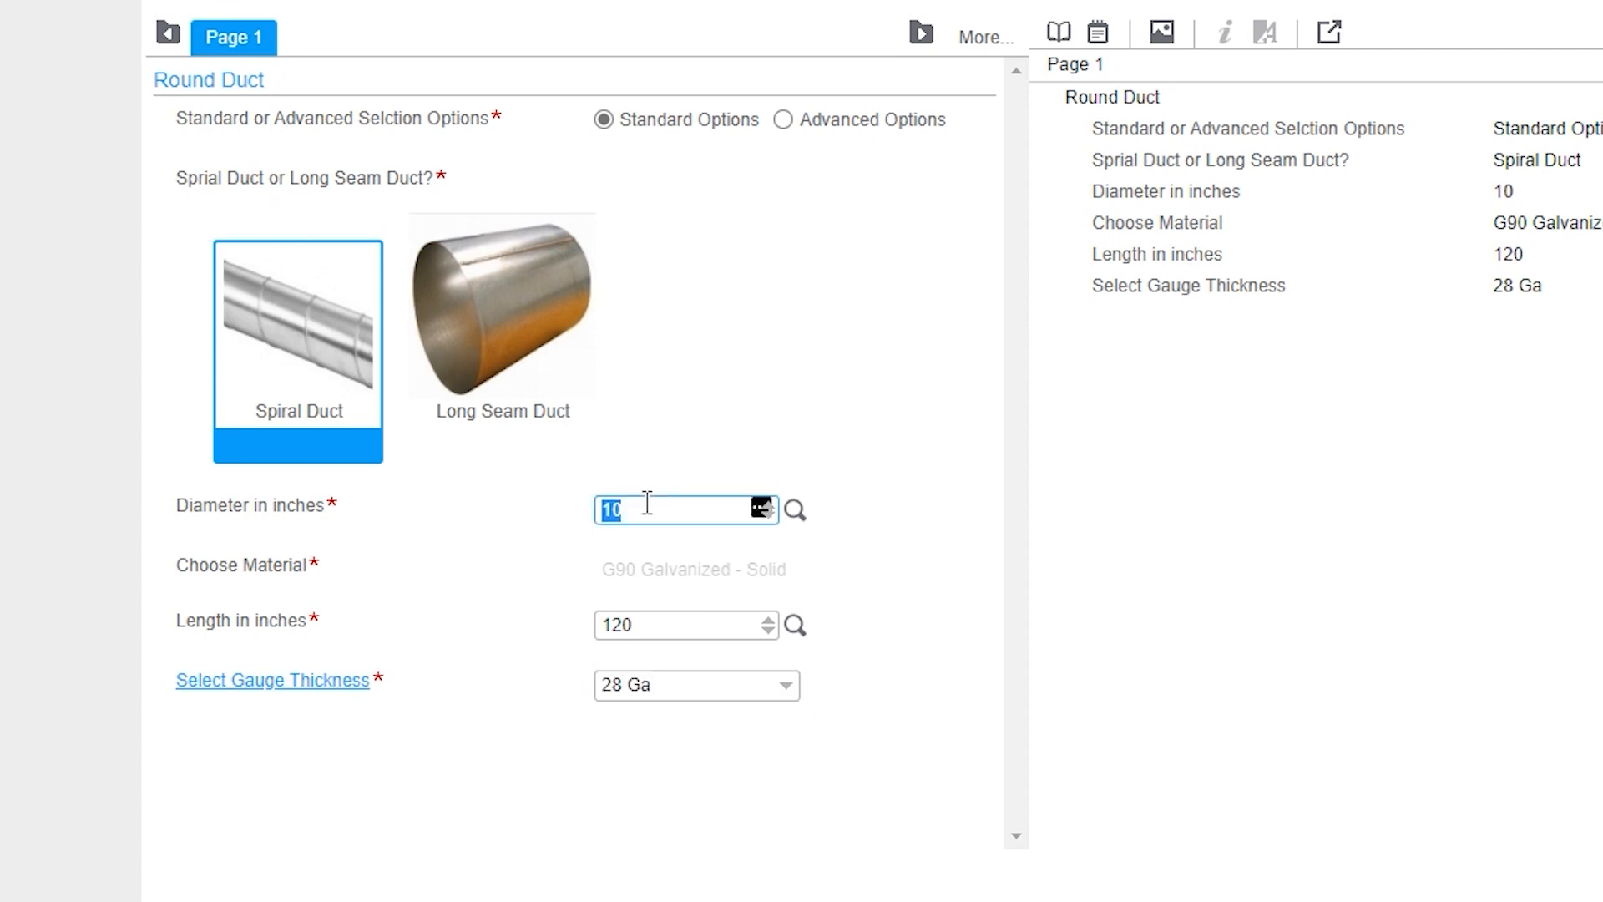
{"action": "type", "text": "12"}
{"action": "key", "text": "Tab"}
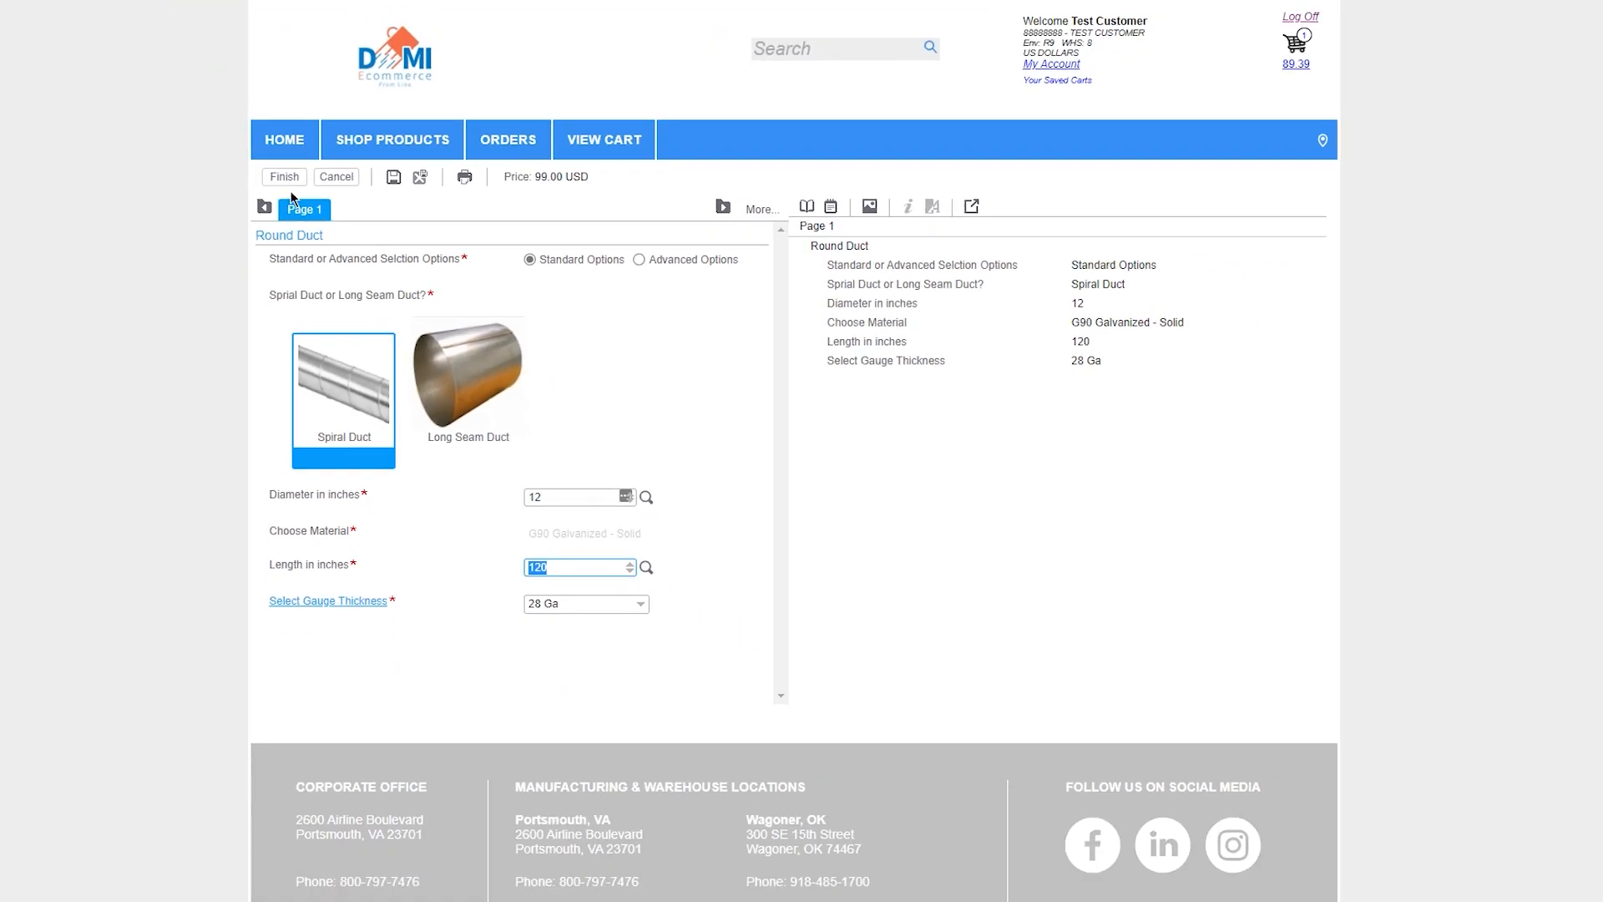
{"action": "left_click", "coordinate": [284, 177]}
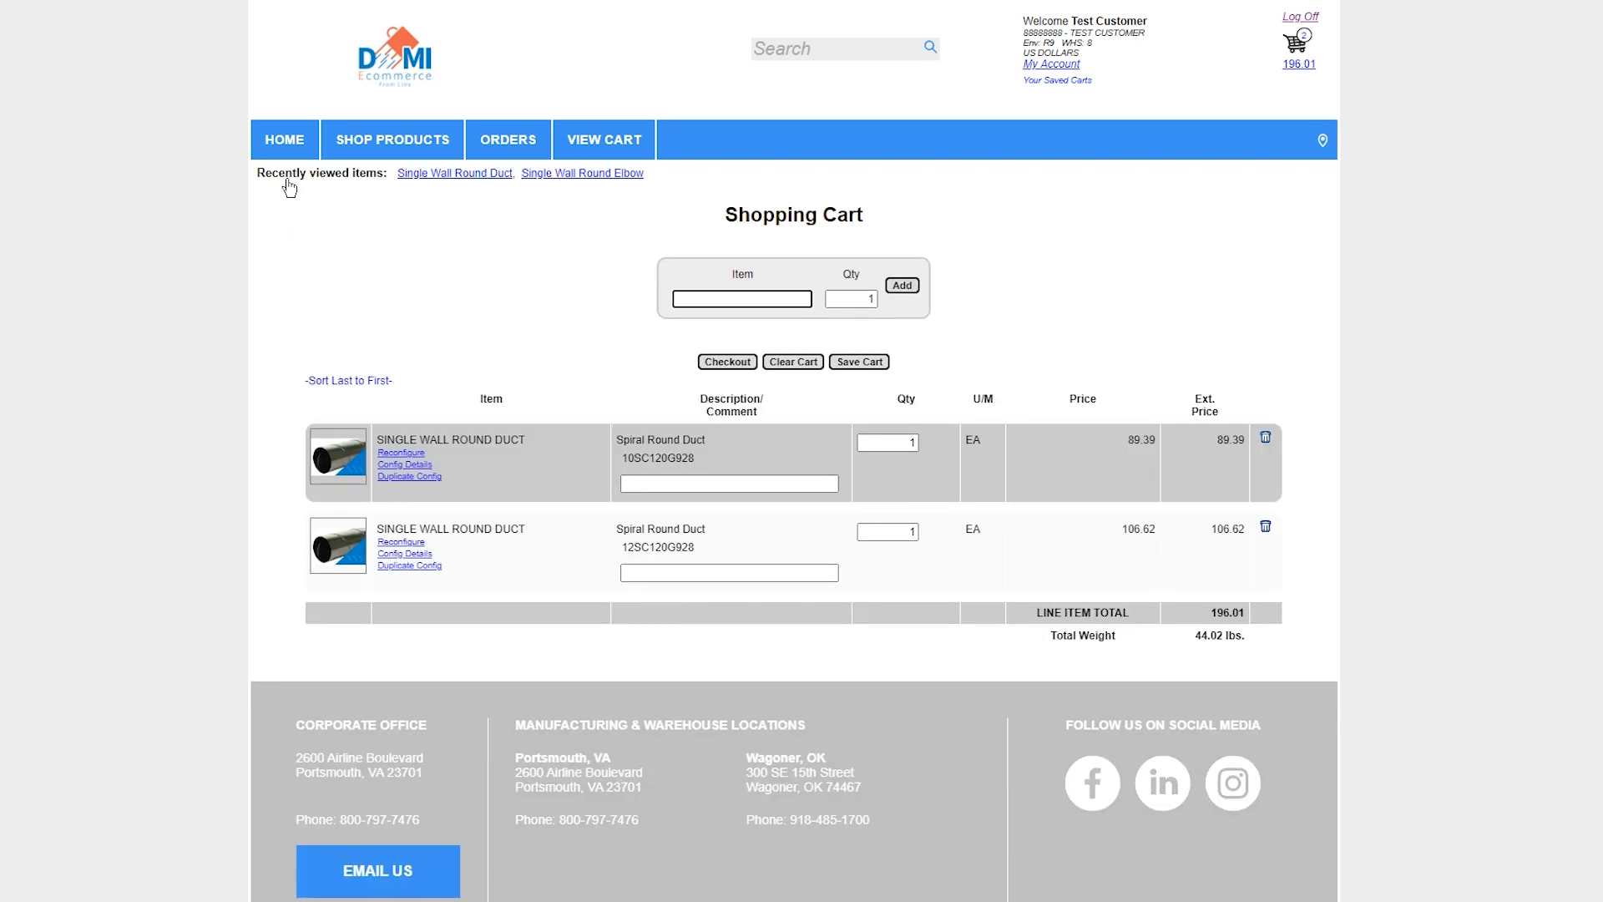
Find the Single Wall Round Elbow in the single wall round catalog and start configuring one
{"action": "mouse_move", "coordinate": [391, 152]}
{"action": "mouse_move", "coordinate": [391, 182]}
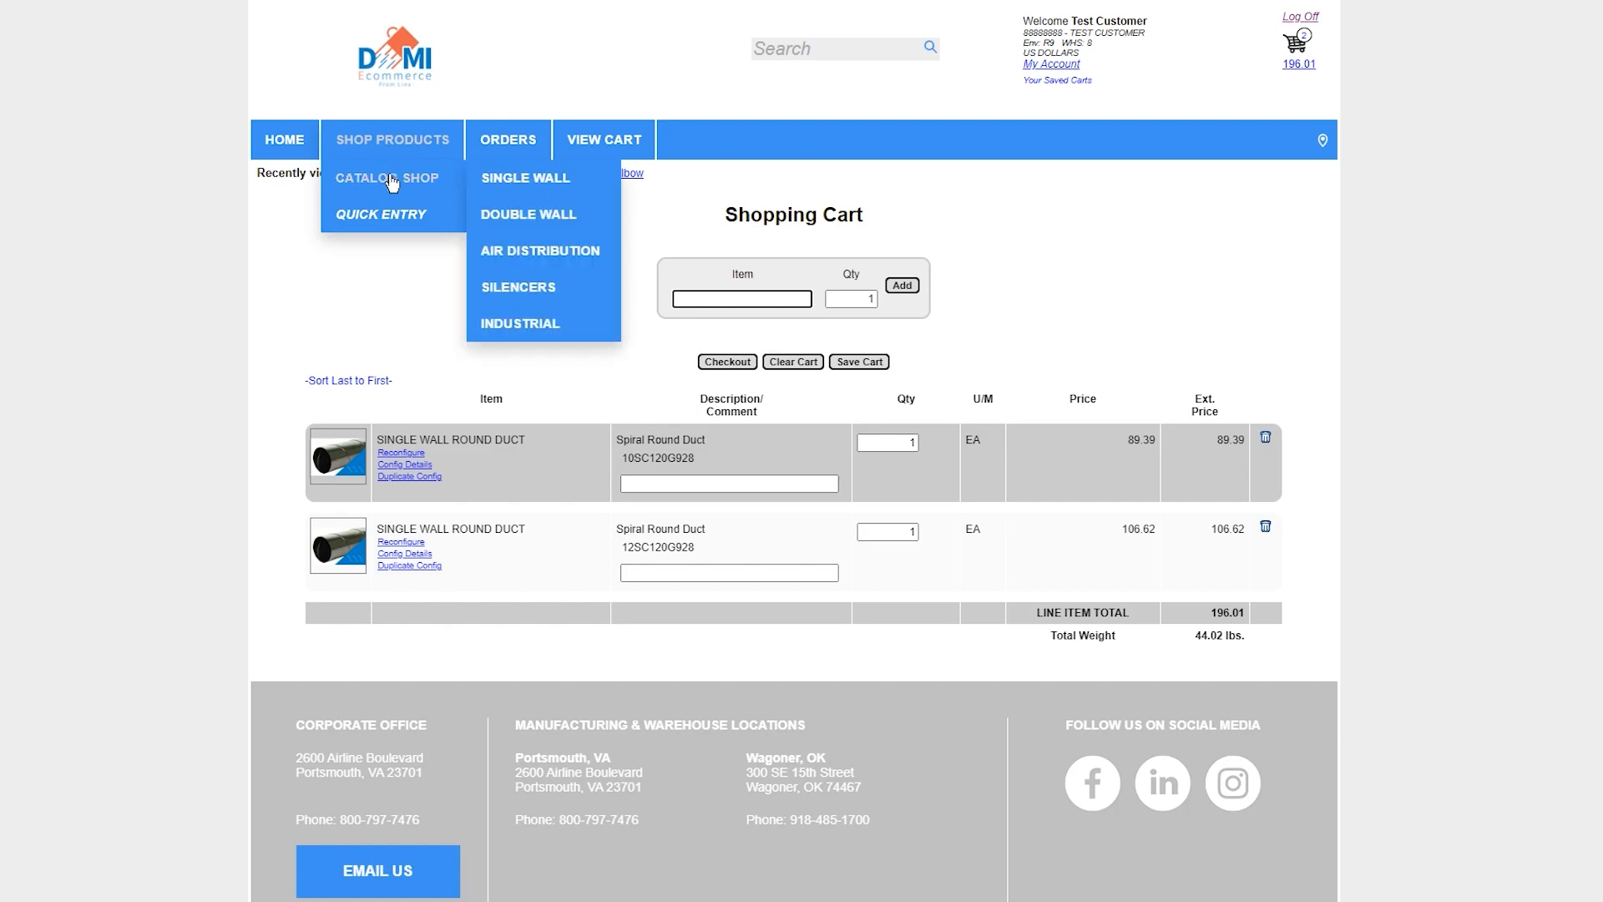
{"action": "left_click", "coordinate": [500, 191]}
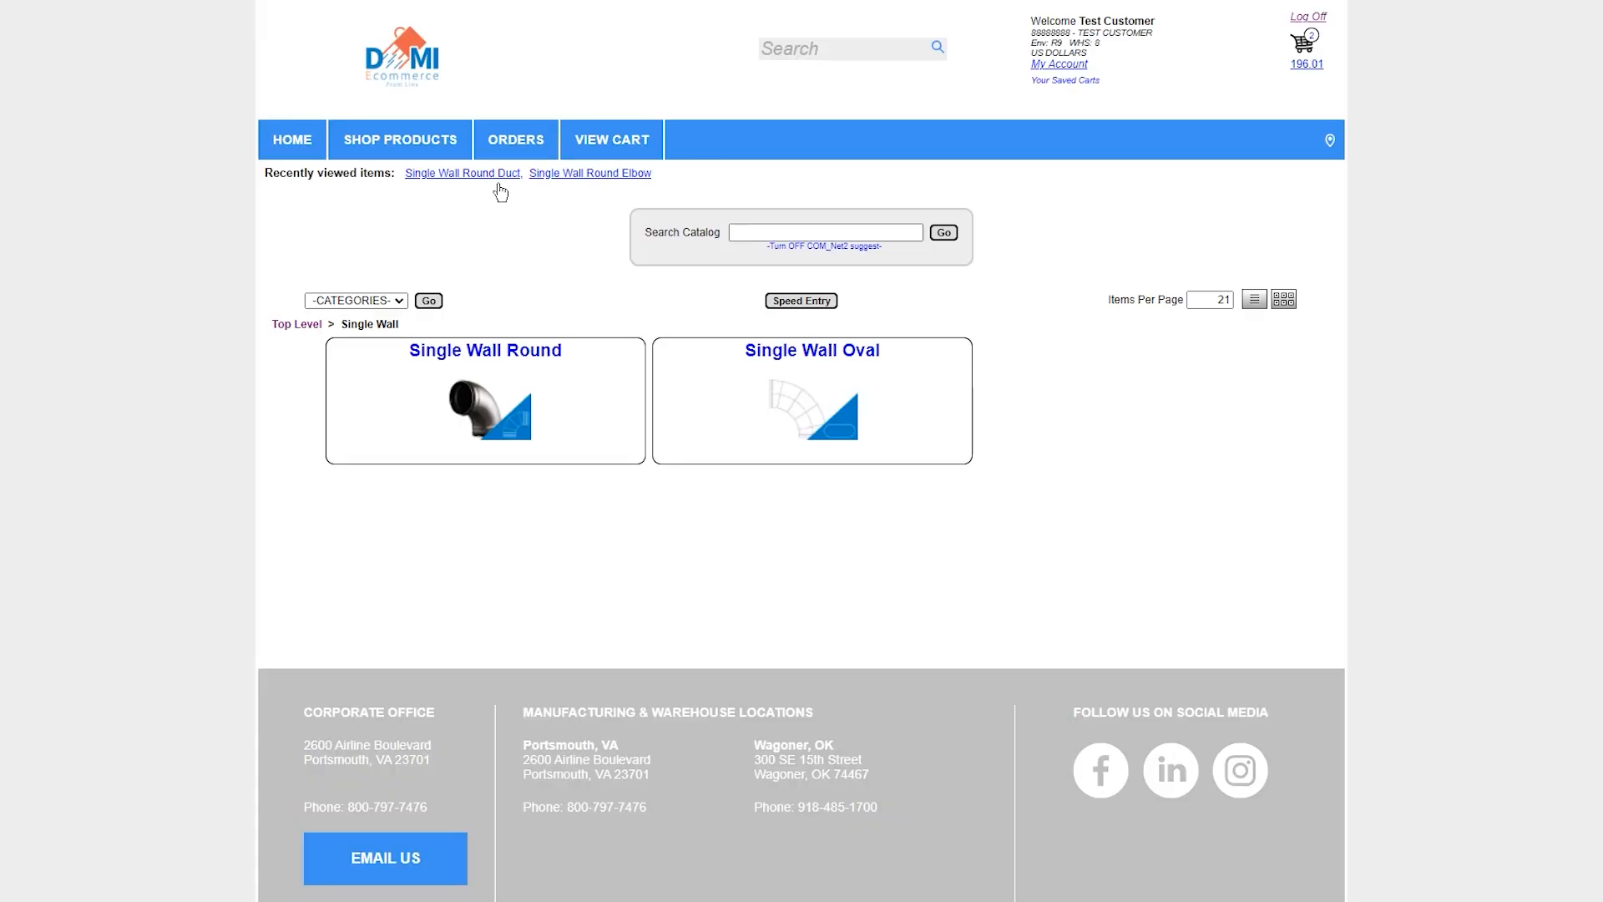
{"action": "left_click", "coordinate": [514, 352]}
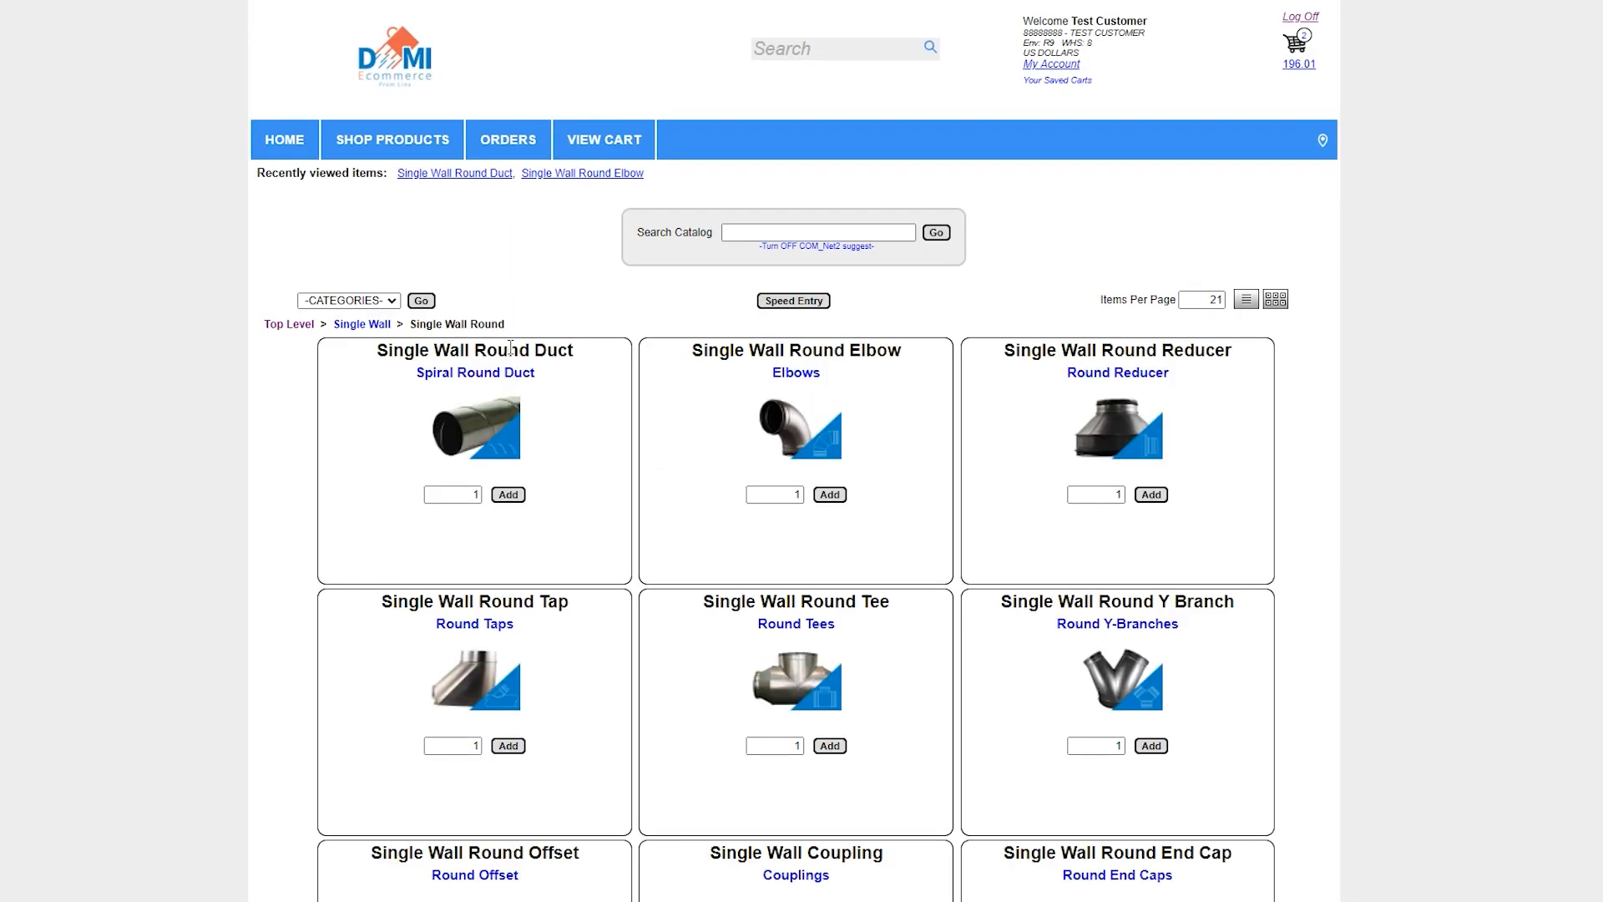
{"action": "left_click", "coordinate": [789, 374]}
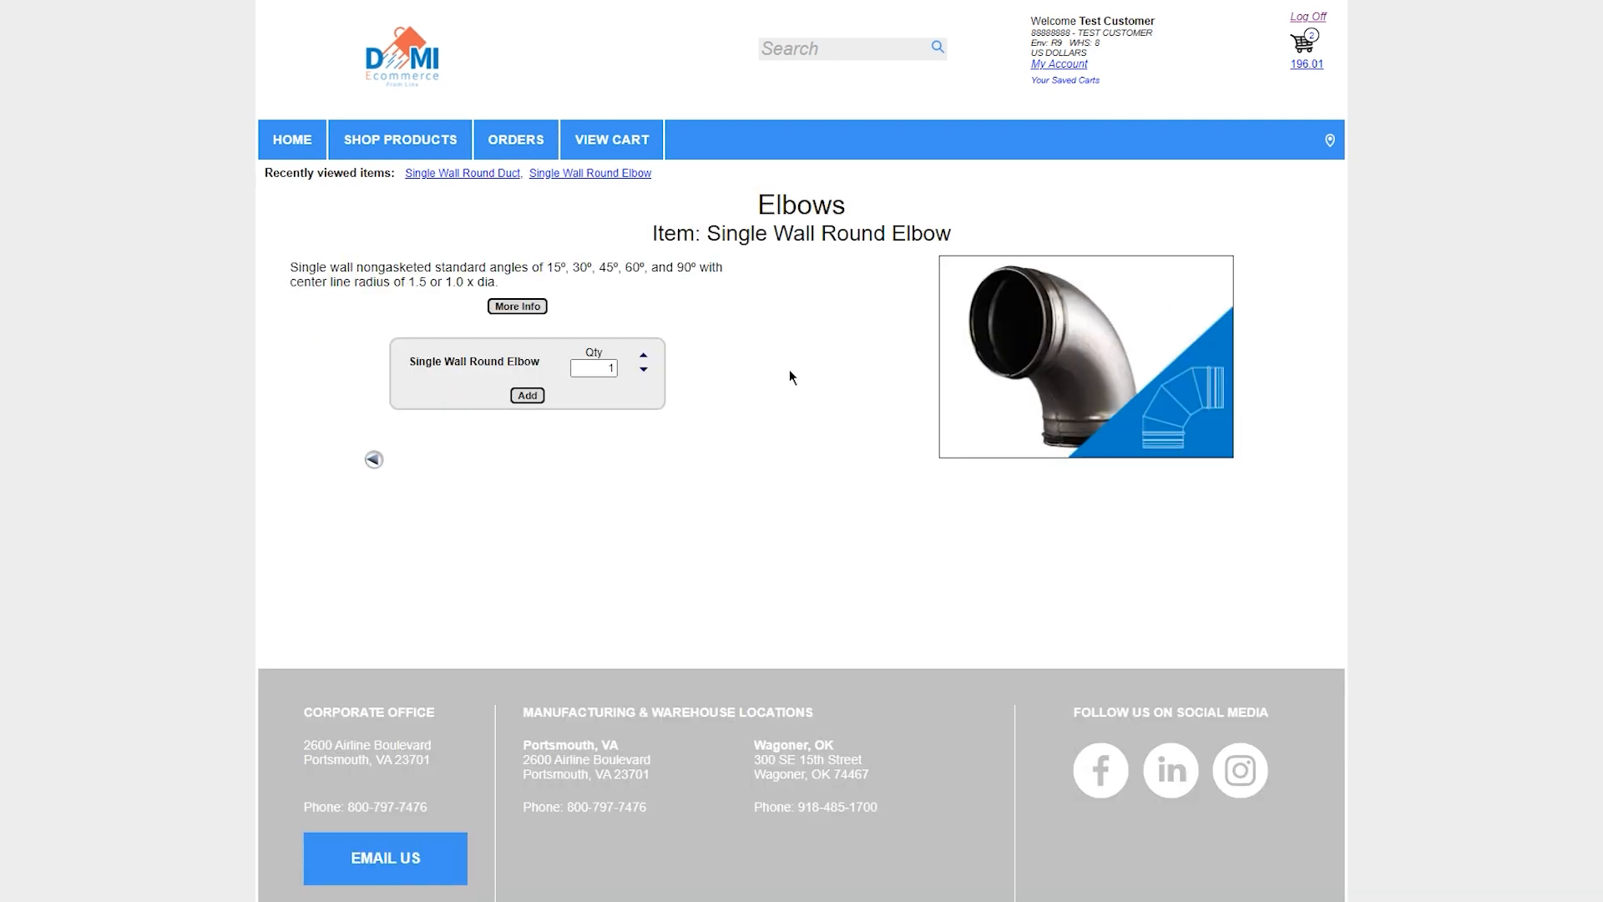
{"action": "left_click", "coordinate": [528, 396]}
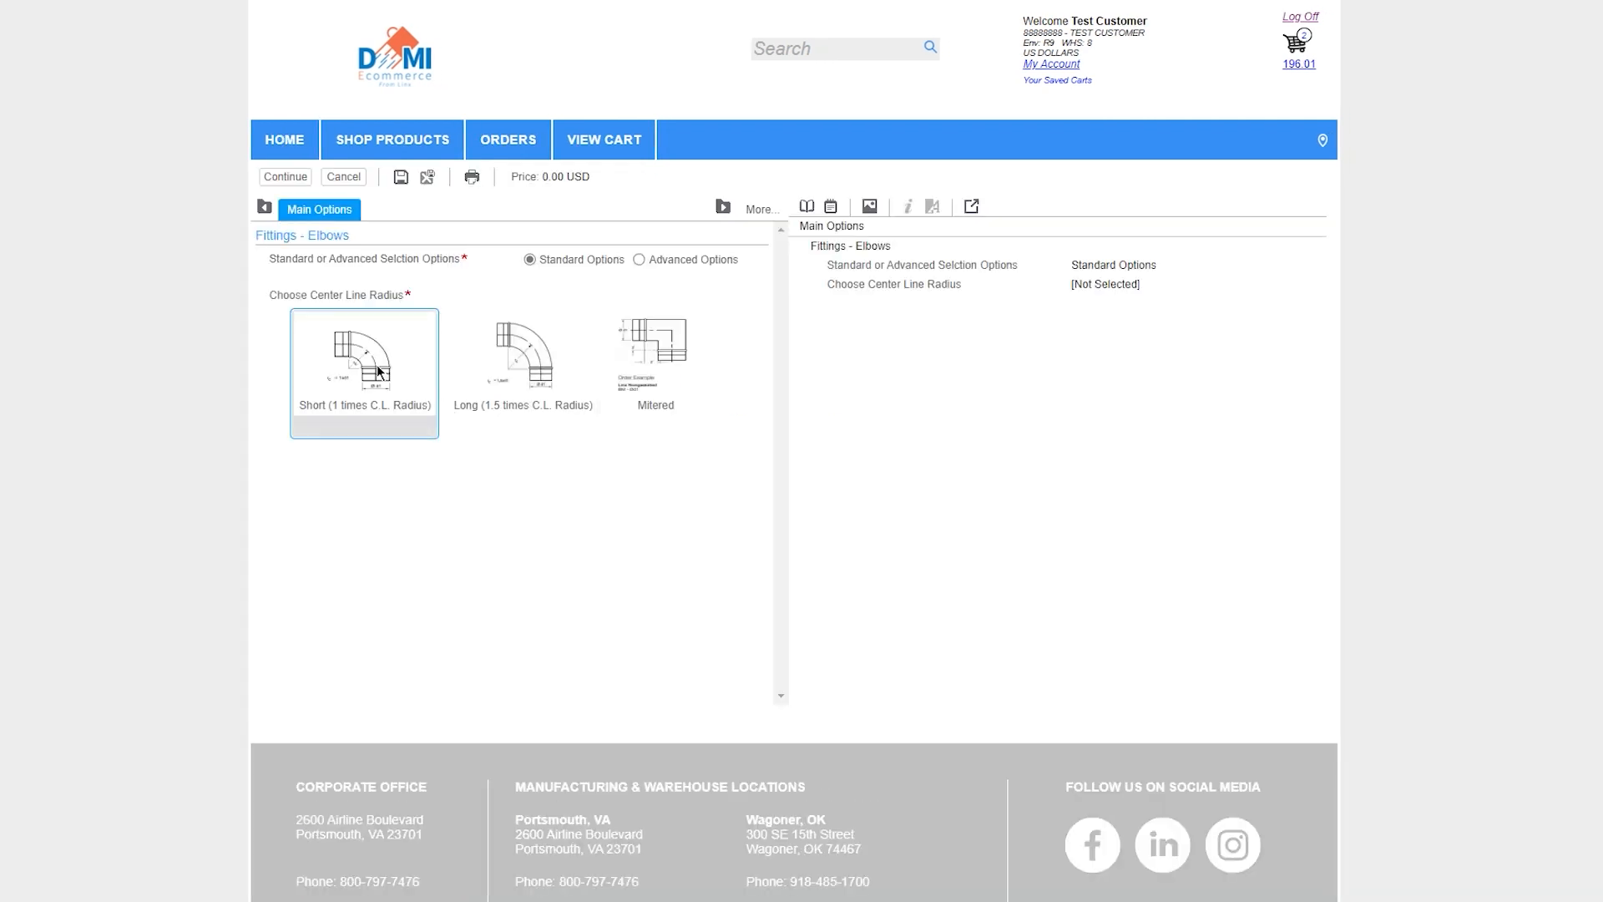
Configure the elbow with Short (1 times C.L. Radius), 12-inch diameter, 90 Degrees and U Gasket, and add it to the cart
{"action": "left_click", "coordinate": [377, 371]}
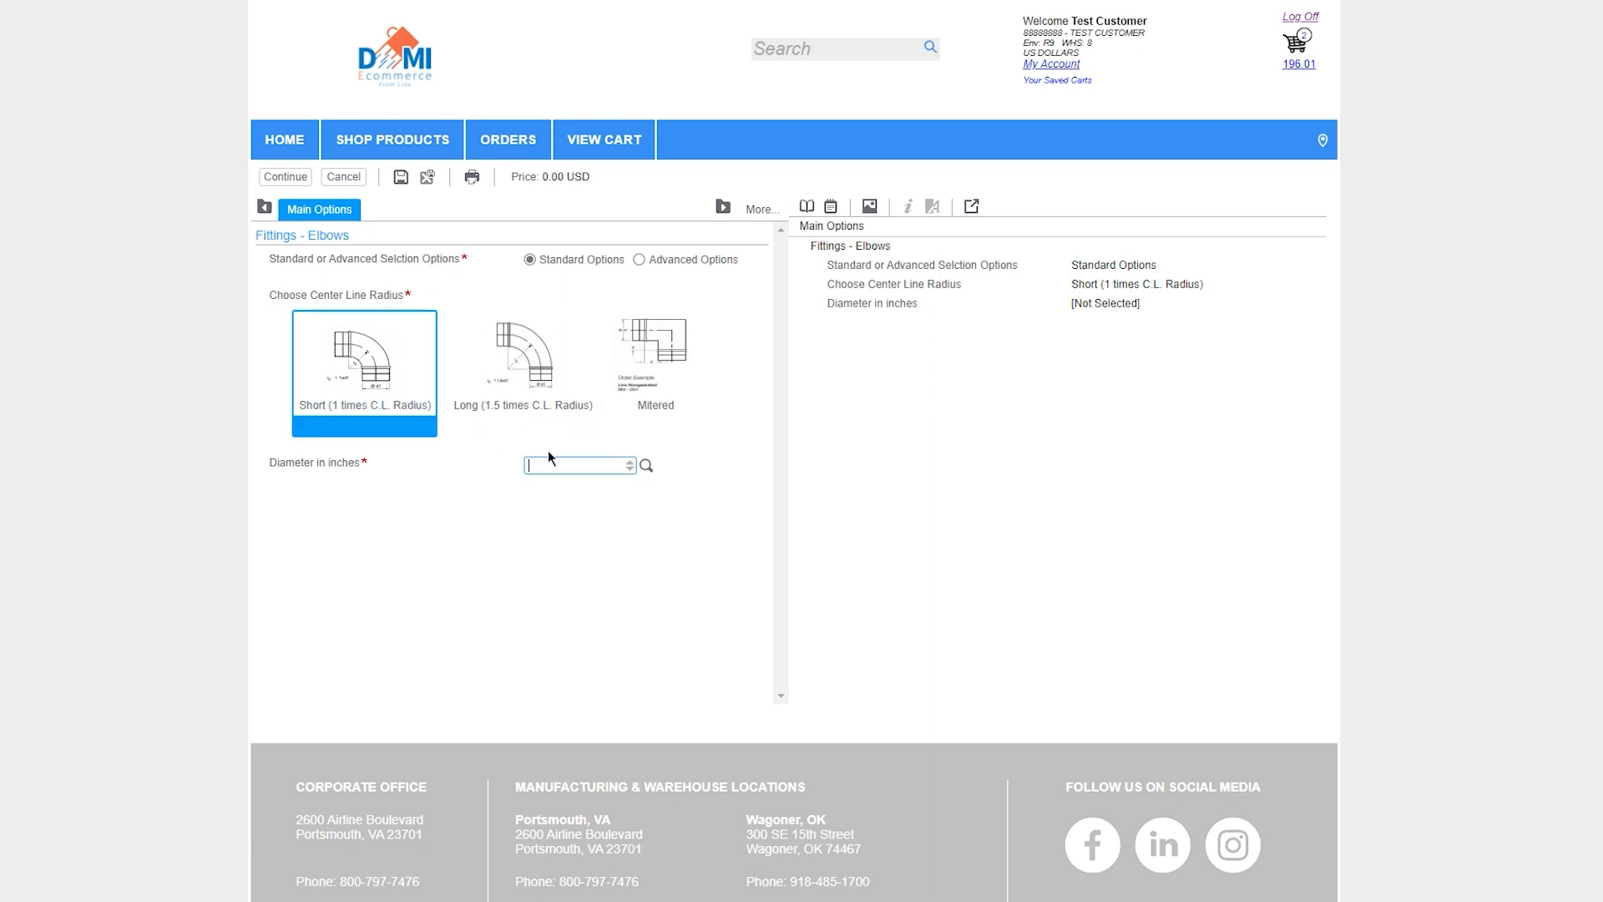
{"action": "type", "text": "12"}
{"action": "key", "text": "Tab"}
{"action": "left_click", "coordinate": [624, 503]}
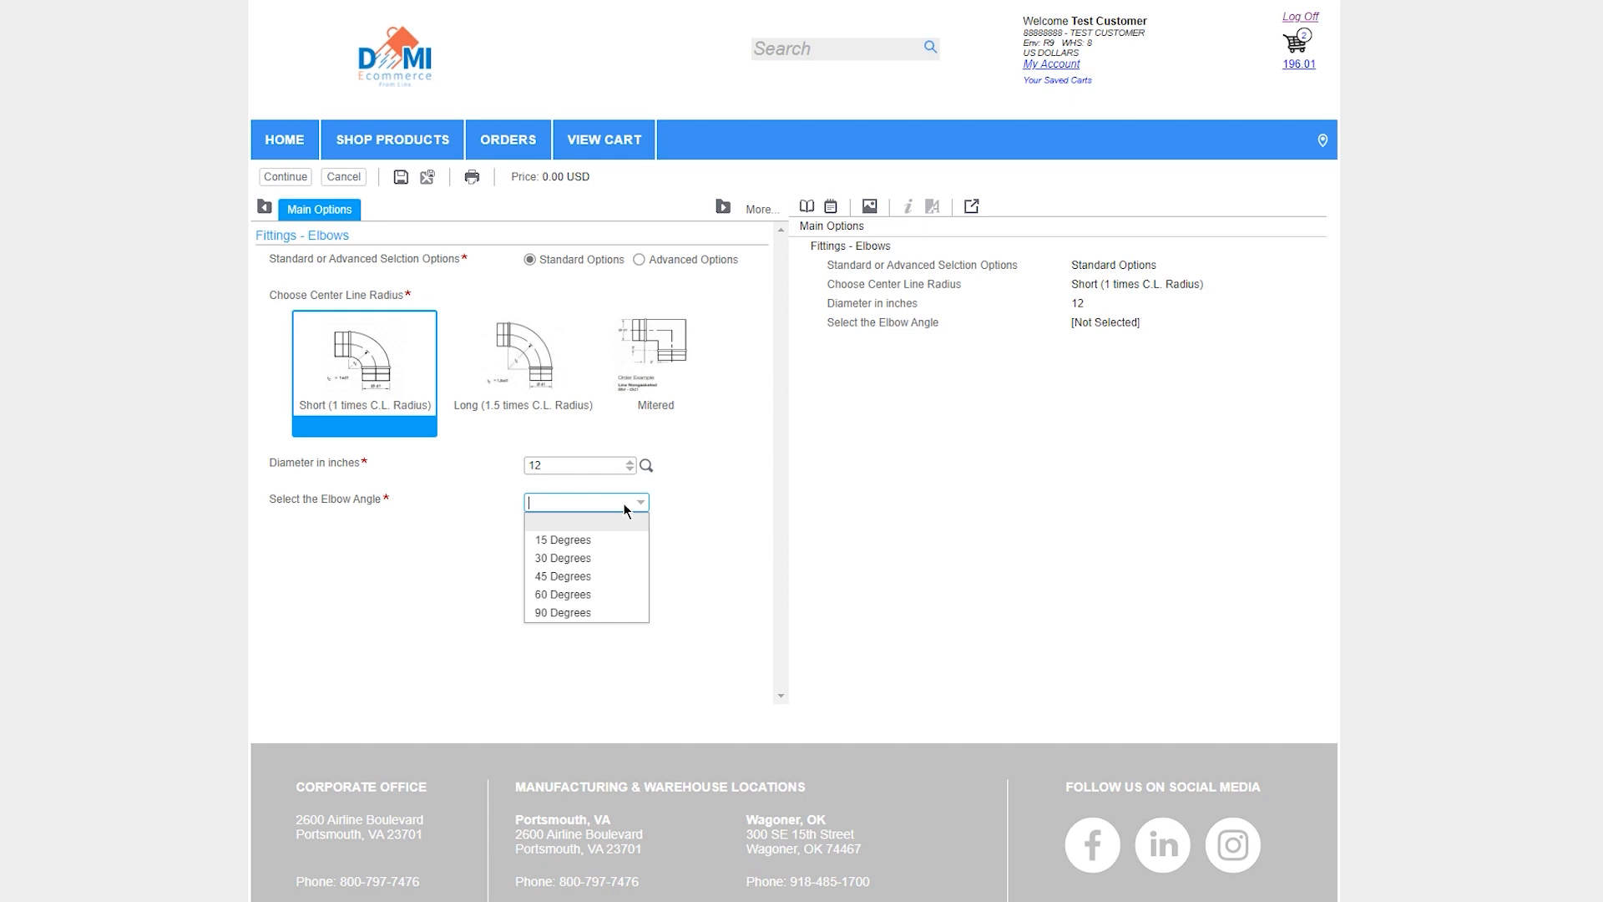
{"action": "left_click", "coordinate": [585, 617]}
{"action": "left_click", "coordinate": [592, 603]}
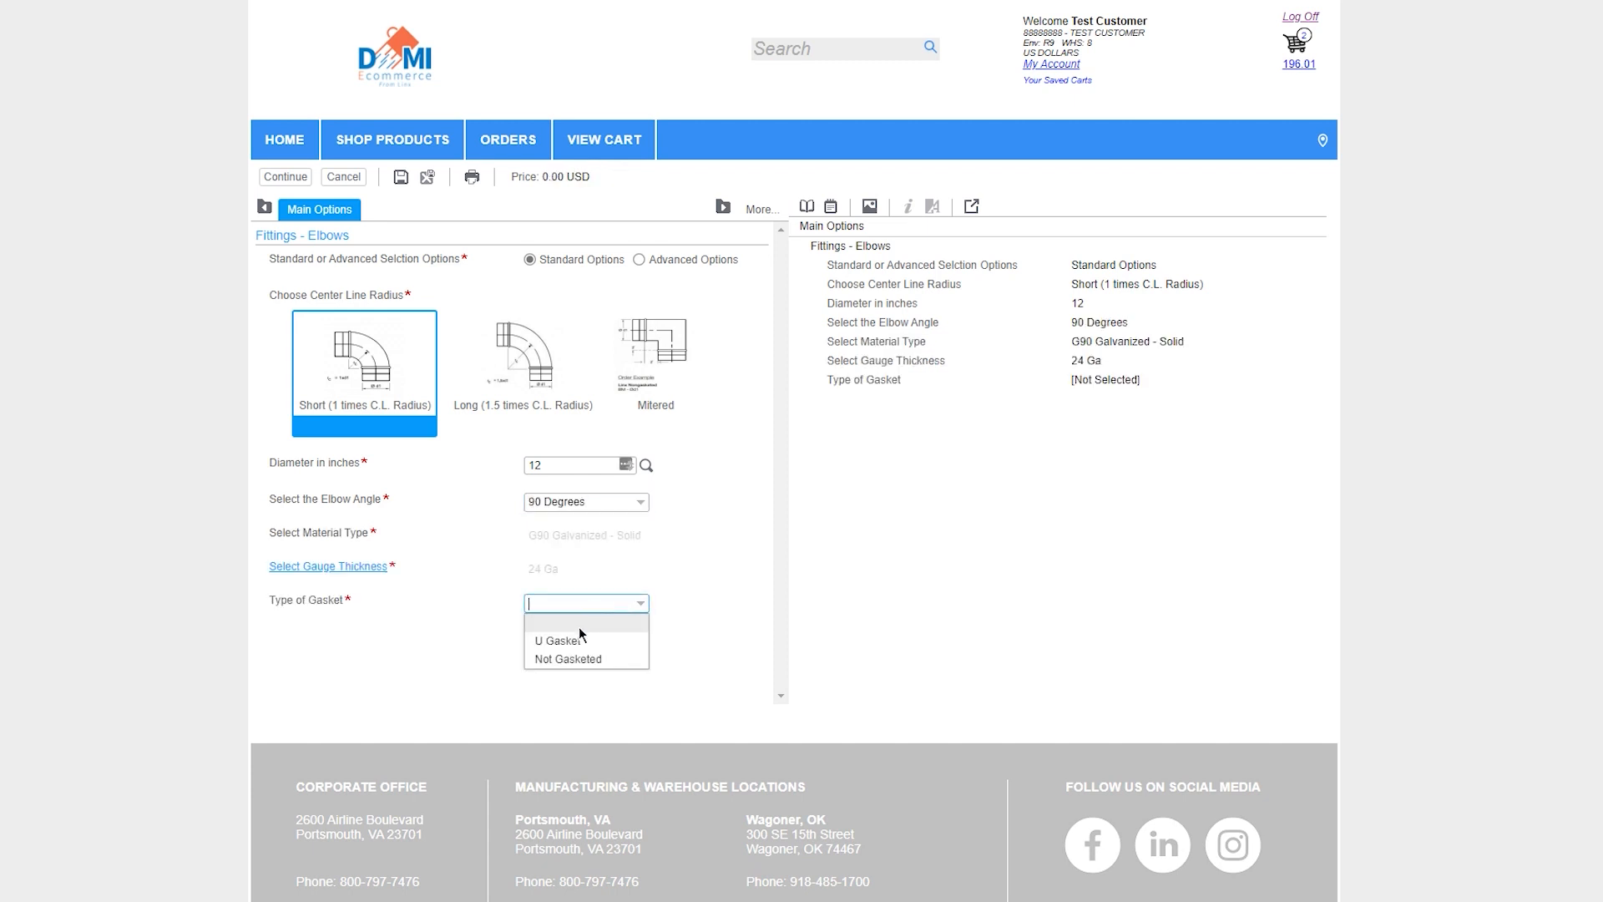
{"action": "left_click", "coordinate": [577, 639]}
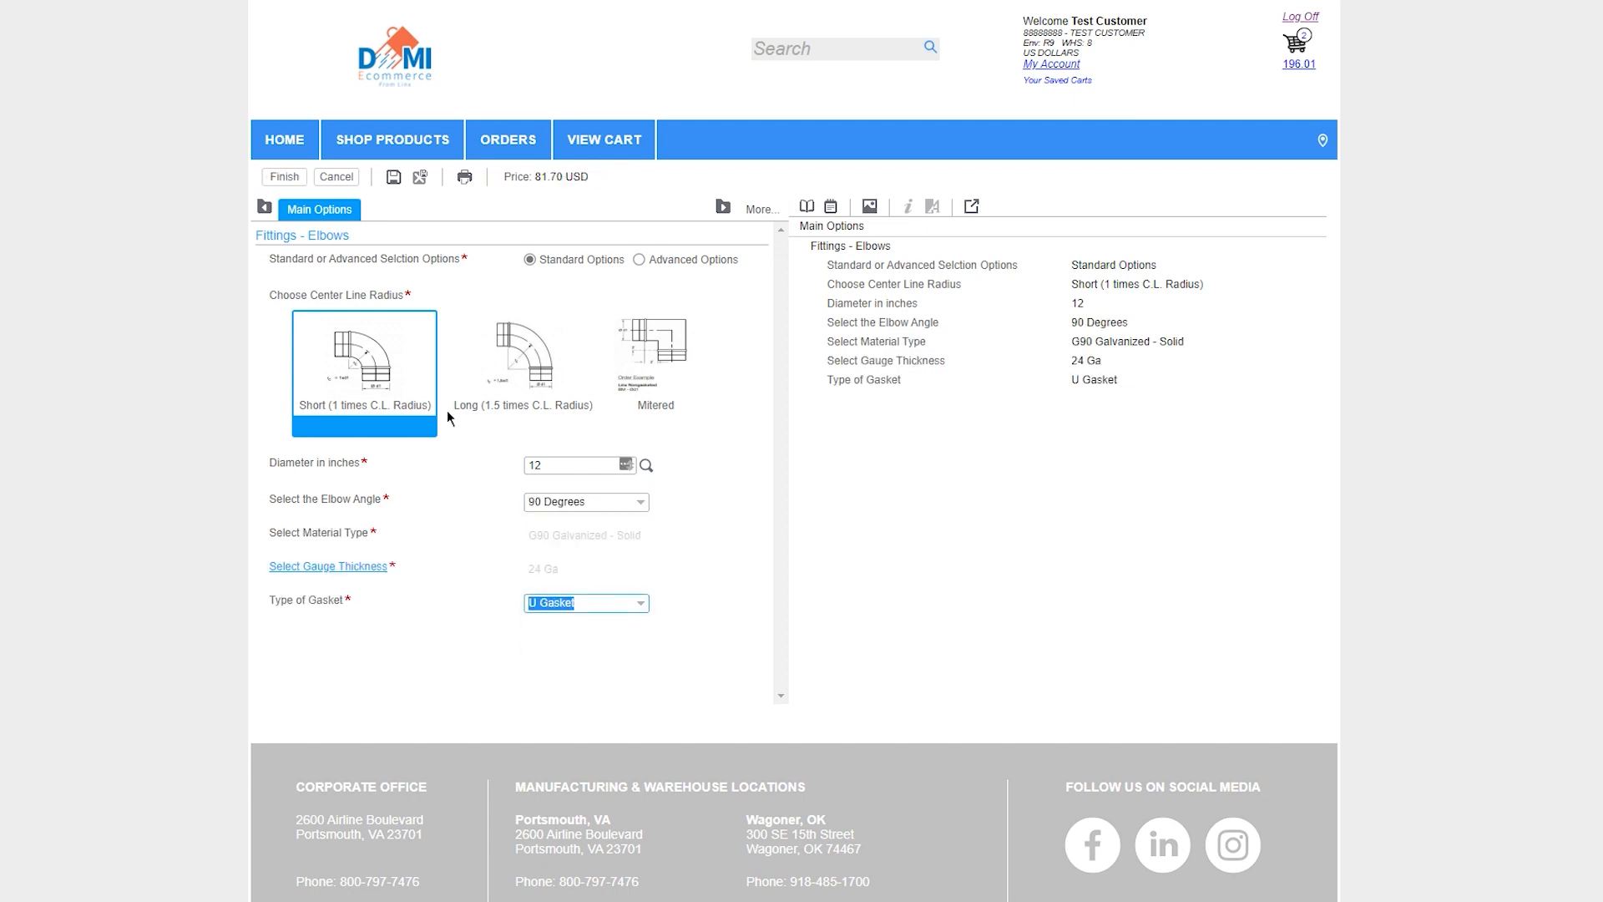
{"action": "left_click", "coordinate": [287, 176]}
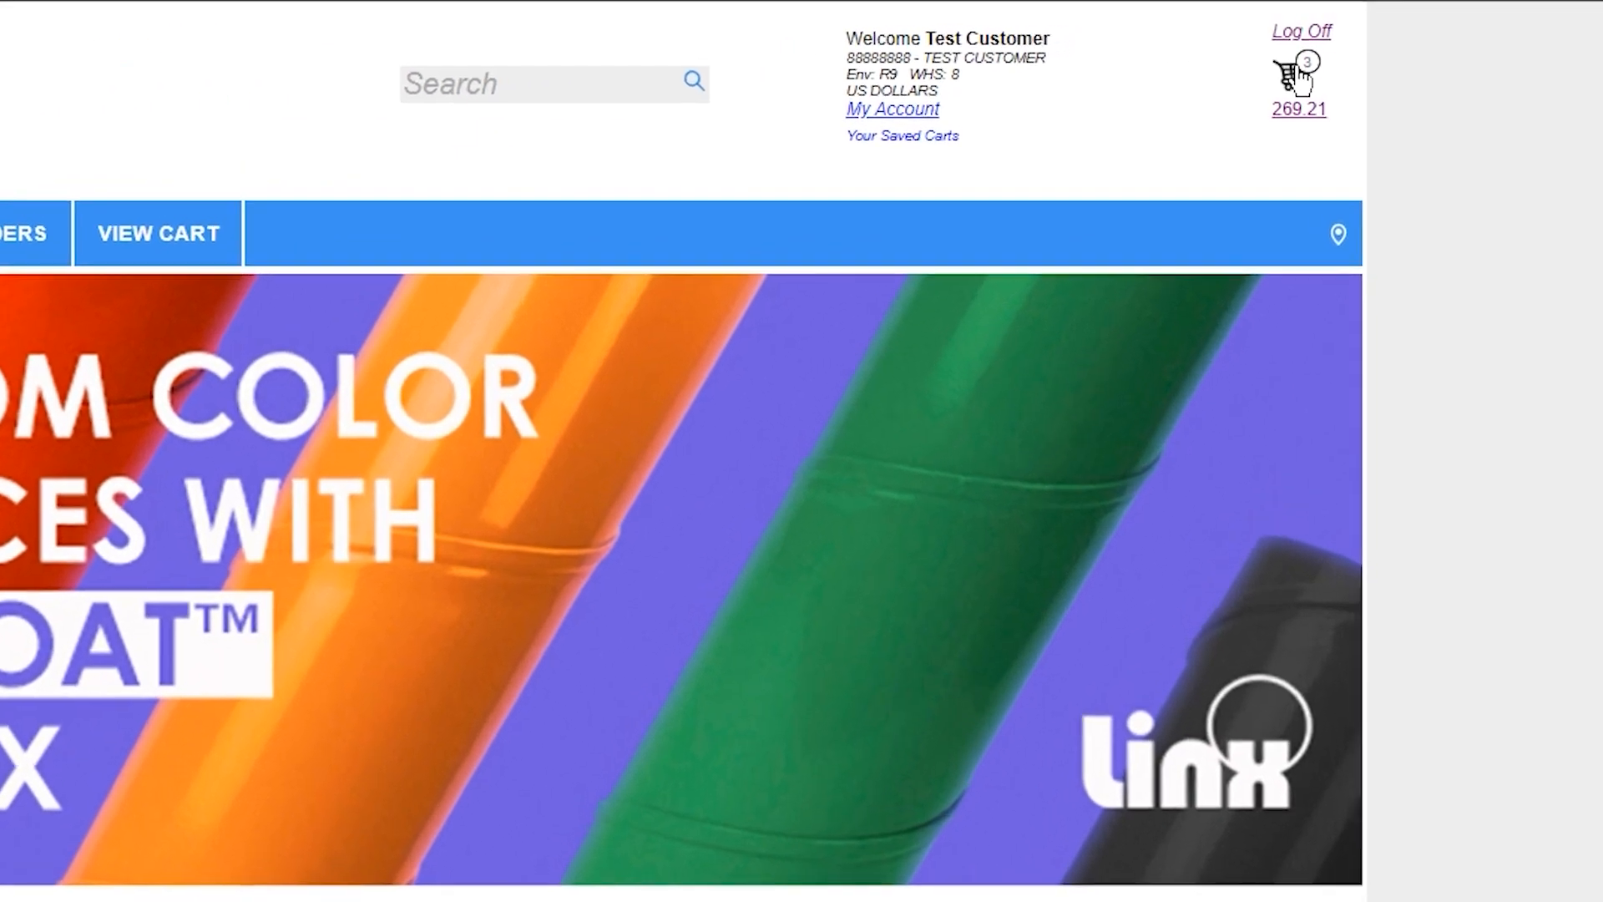
Open the shopping cart and remove the 12-inch spiral round duct (12SC120G928)
{"action": "left_click", "coordinate": [1301, 77]}
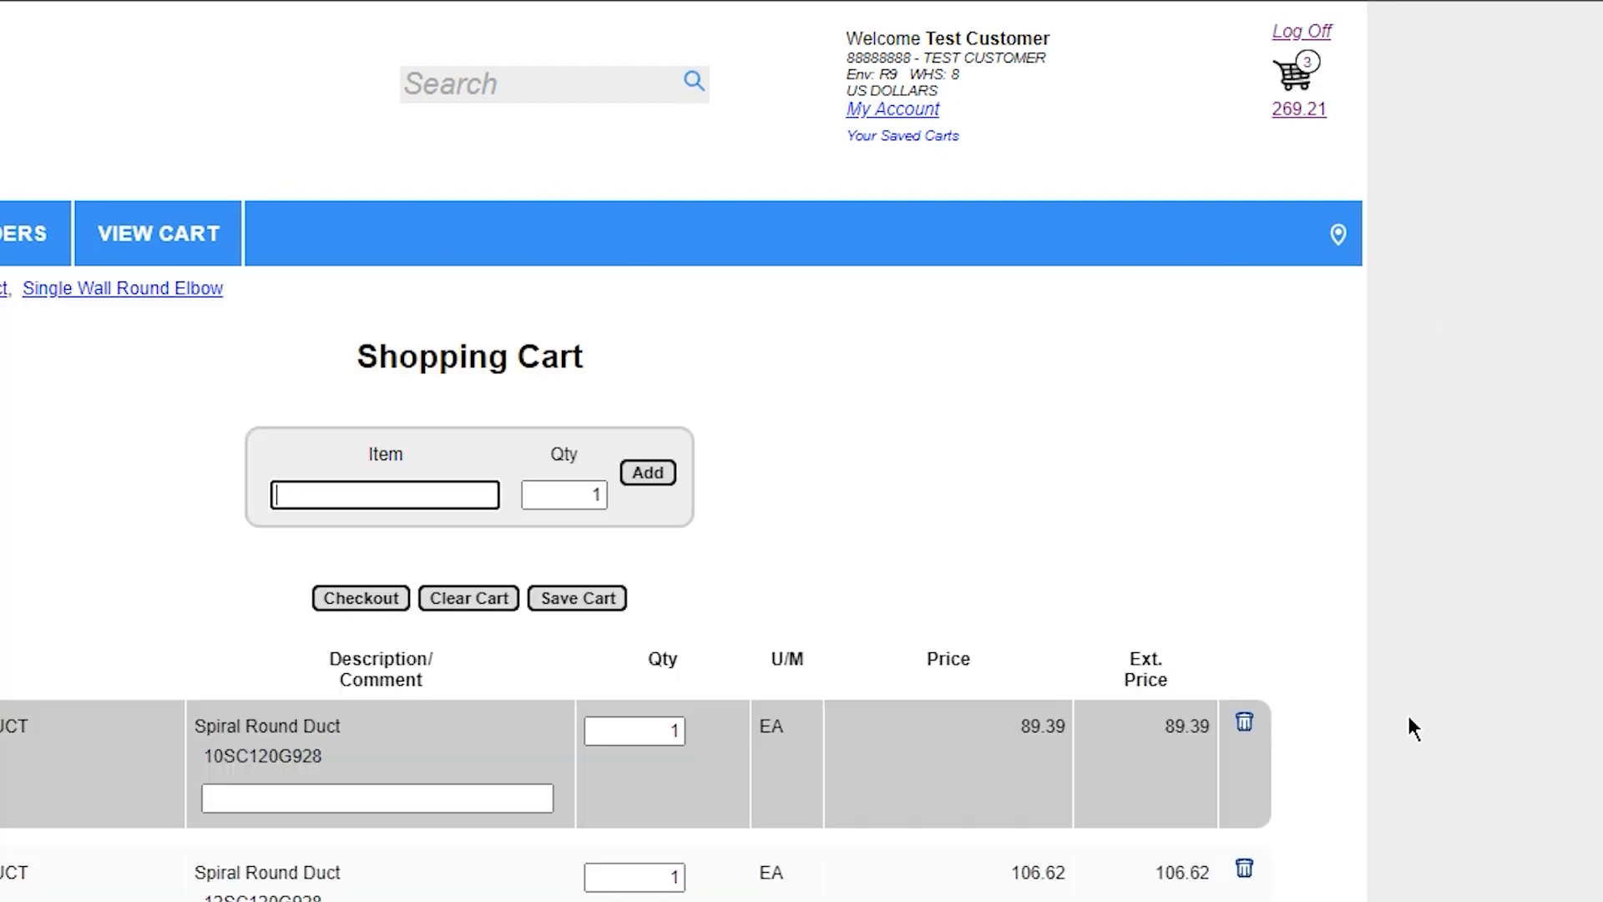
{"action": "scroll", "coordinate": [1326, 838], "scroll_direction": "down", "scroll_amount": 4}
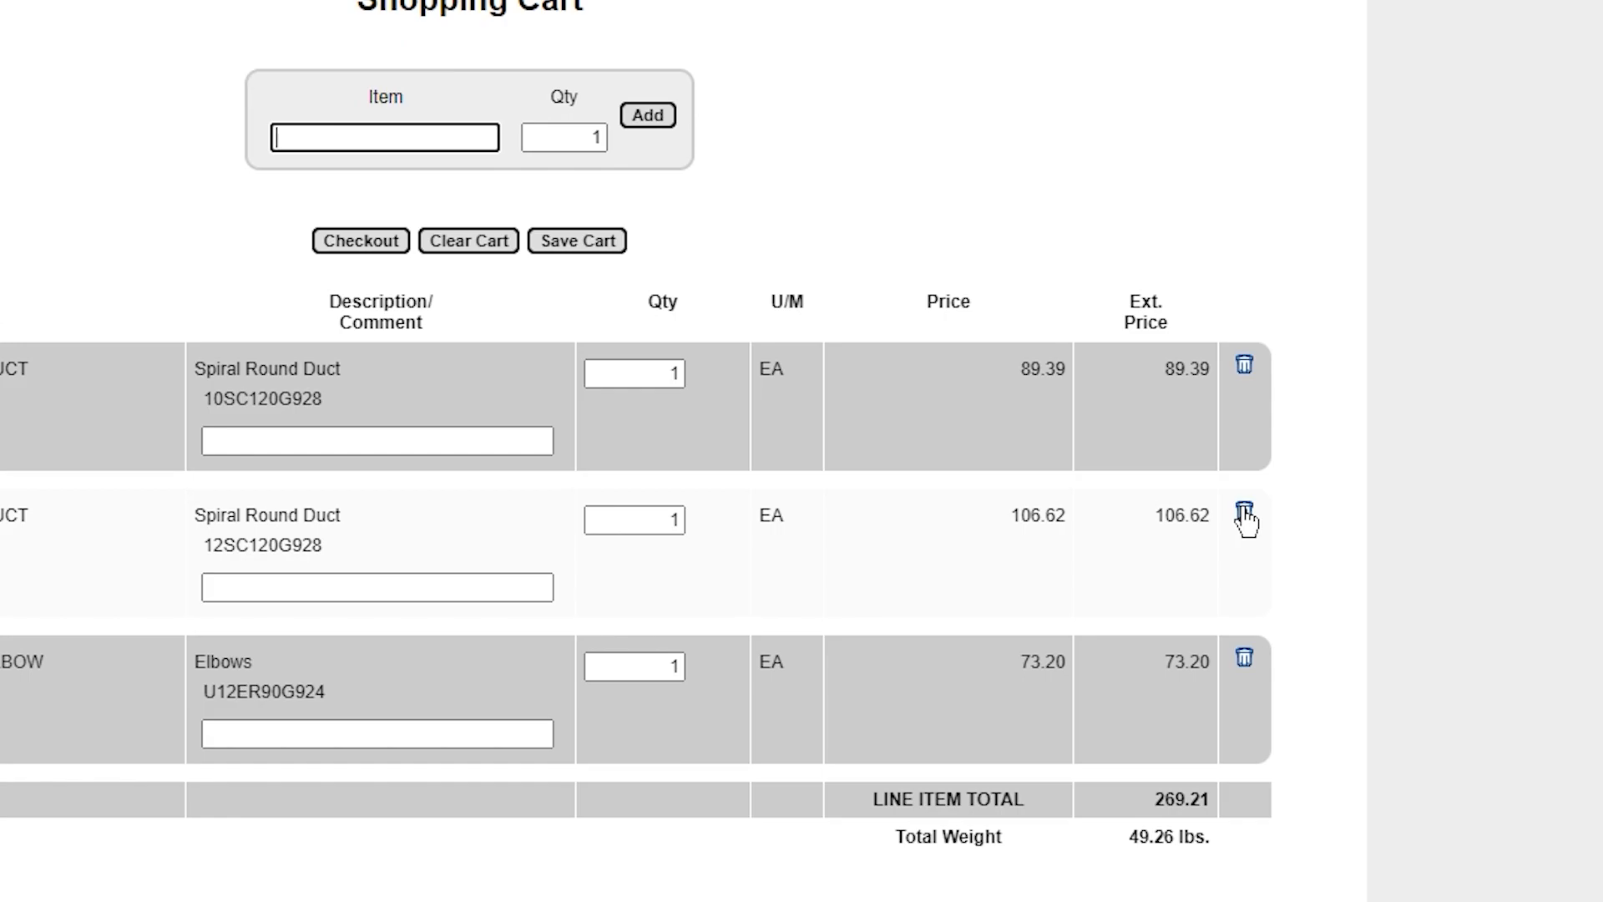
{"action": "left_click", "coordinate": [1244, 511]}
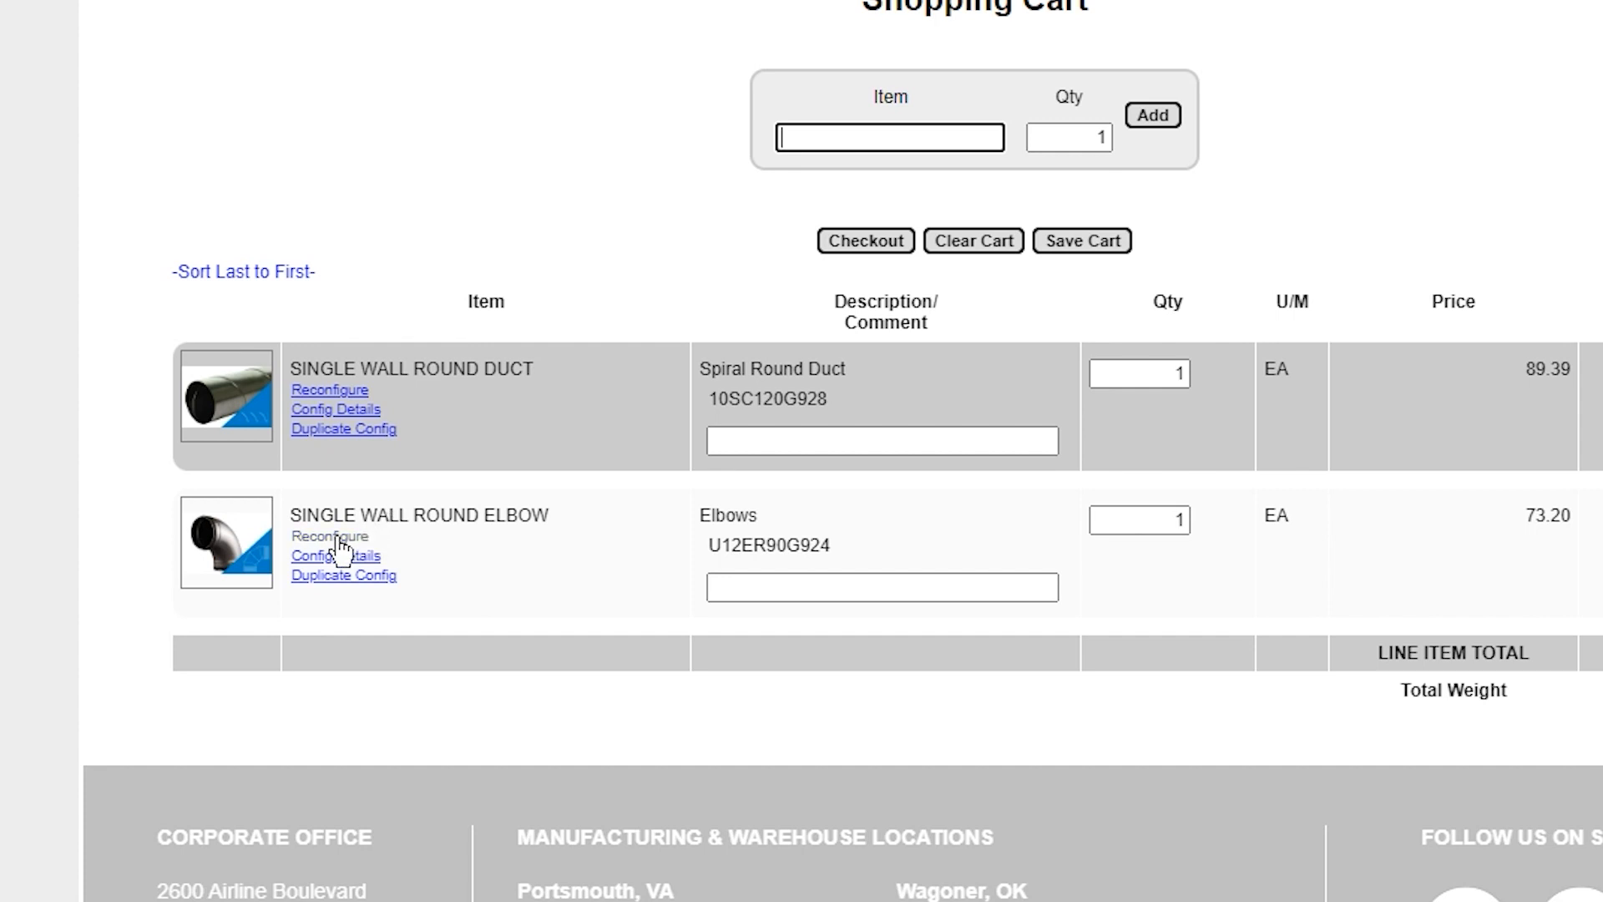
Reconfigure the Single Wall Round Elbow in the cart to a diameter of 10 inches
{"action": "left_click", "coordinate": [310, 537]}
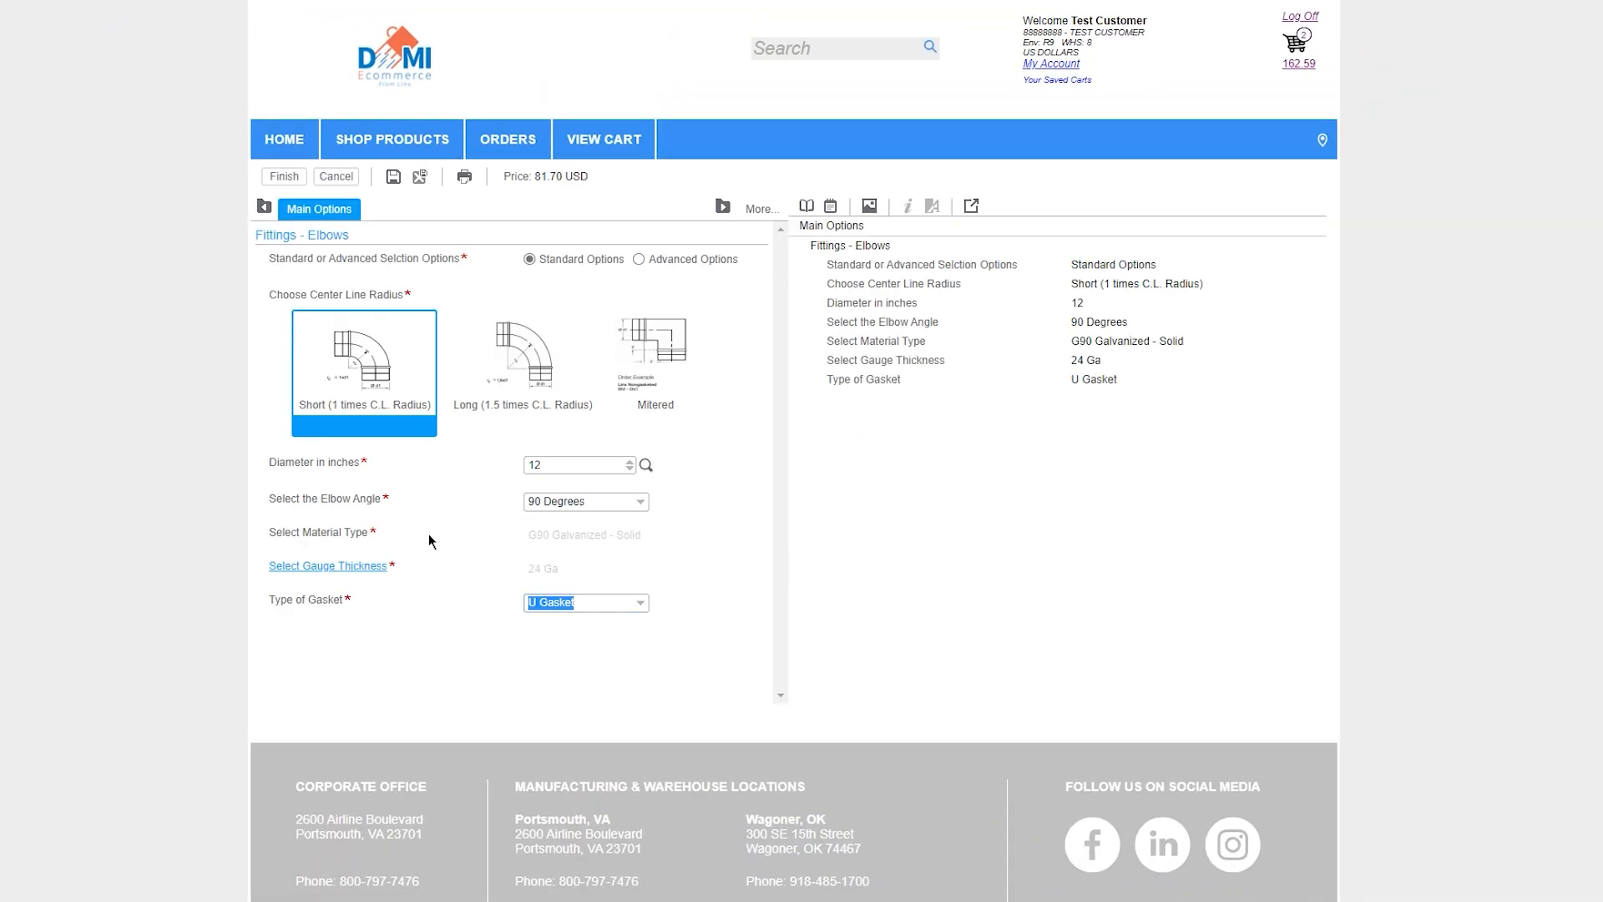
{"action": "left_click", "coordinate": [560, 464]}
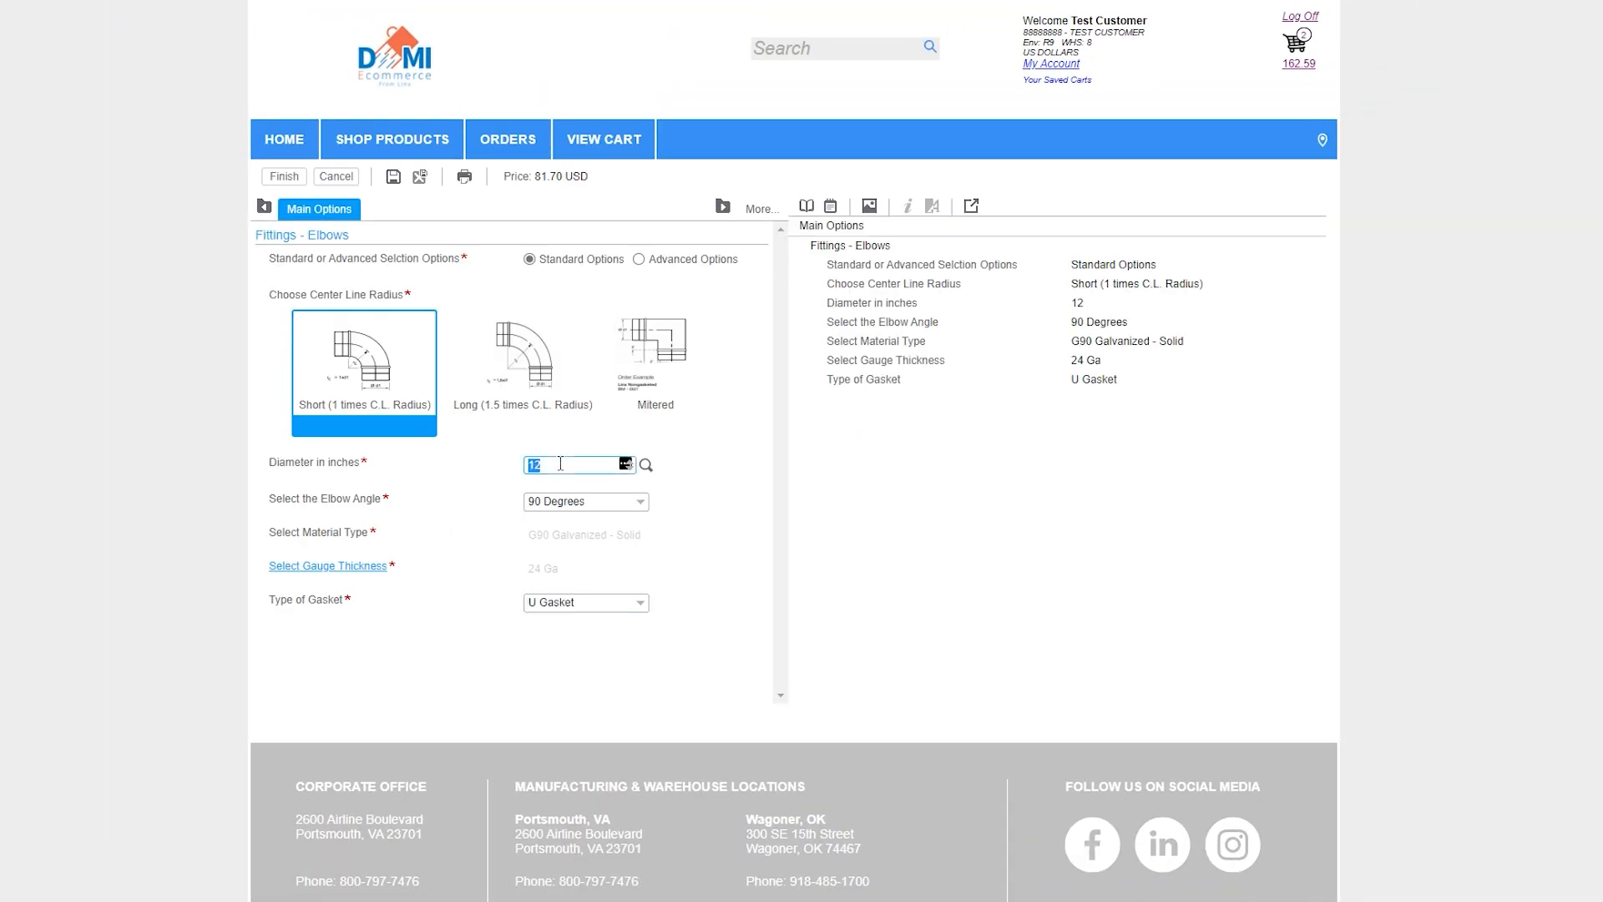
{"action": "type", "text": "10"}
{"action": "key", "text": "Tab"}
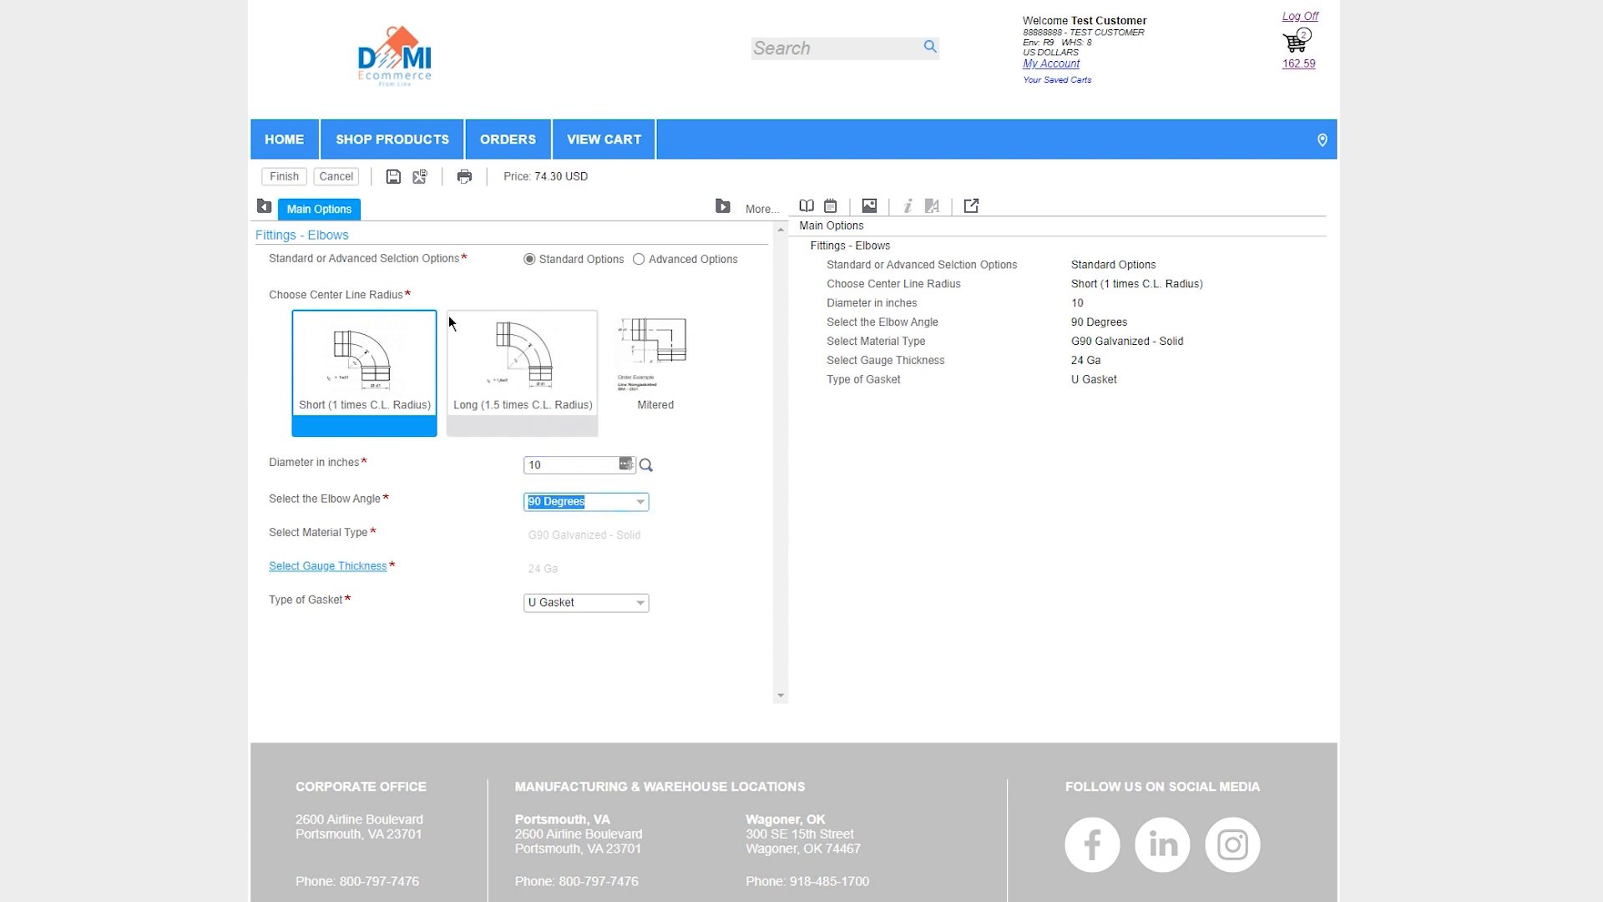
{"action": "left_click", "coordinate": [284, 177]}
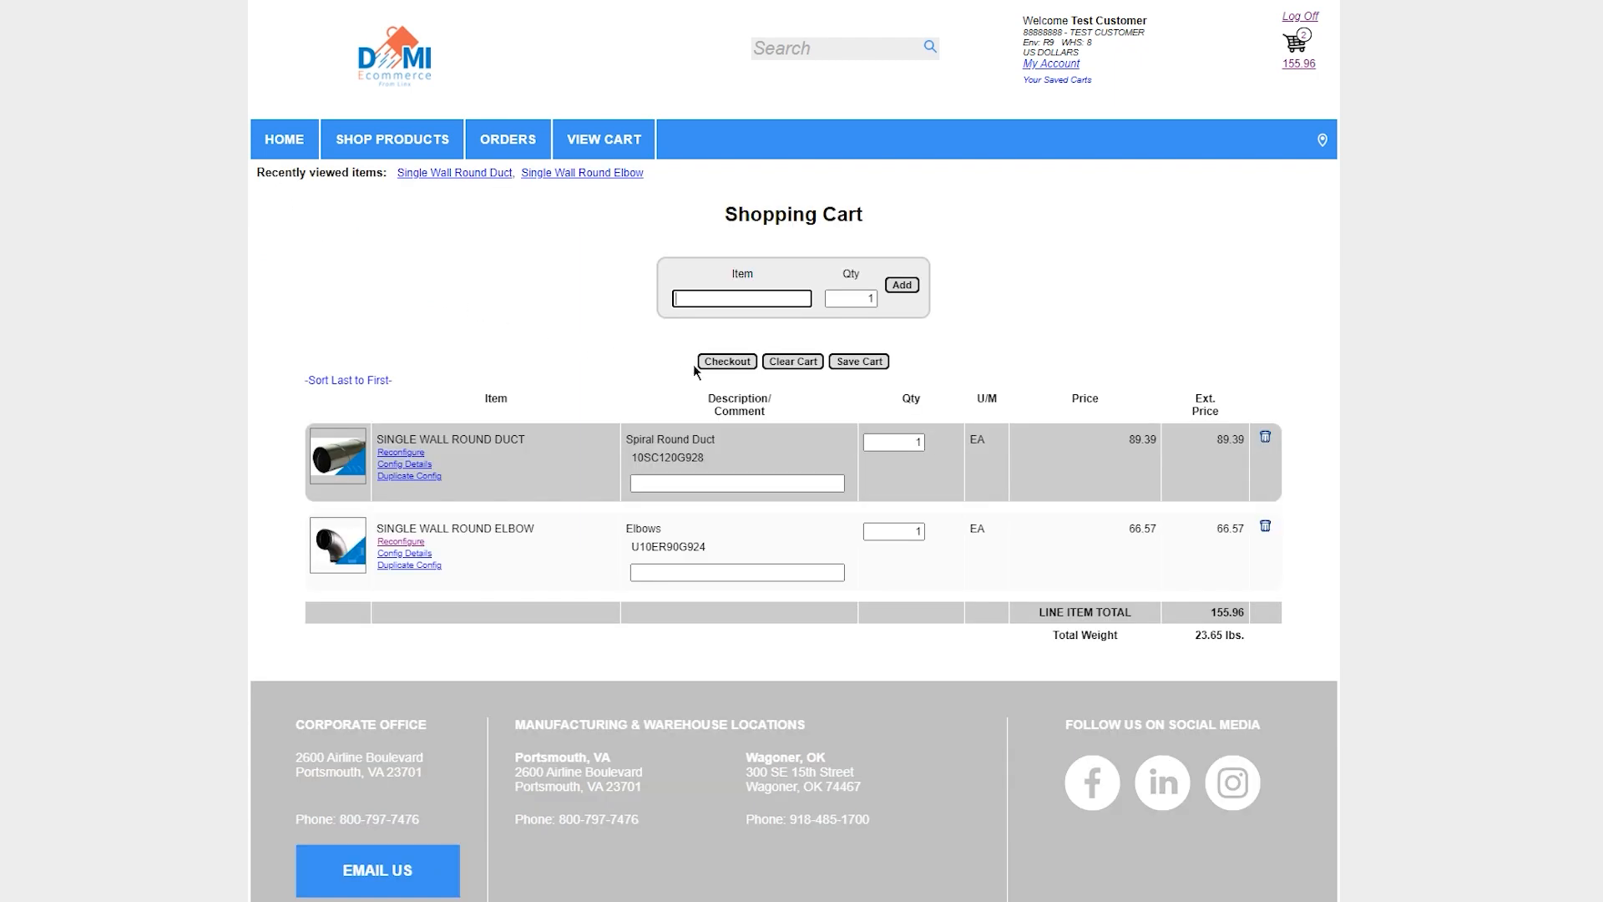
Add the configured 4-inch, 24 Ga spiral duct to the cart and proceed to checkout
{"action": "left_click", "coordinate": [727, 362]}
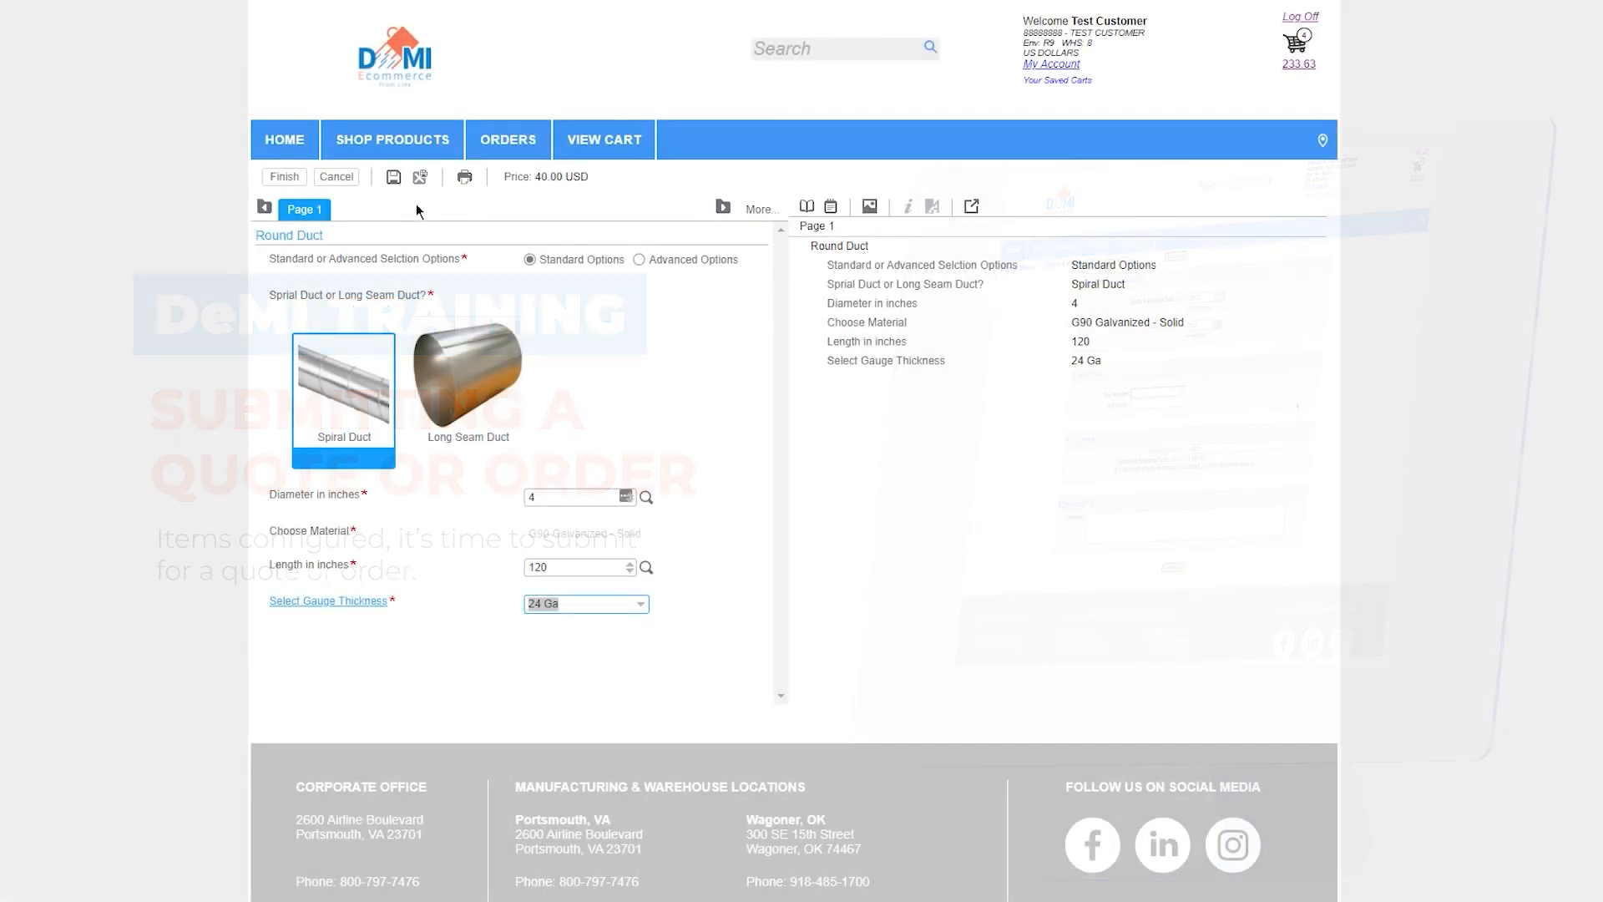
{"action": "left_click", "coordinate": [292, 177]}
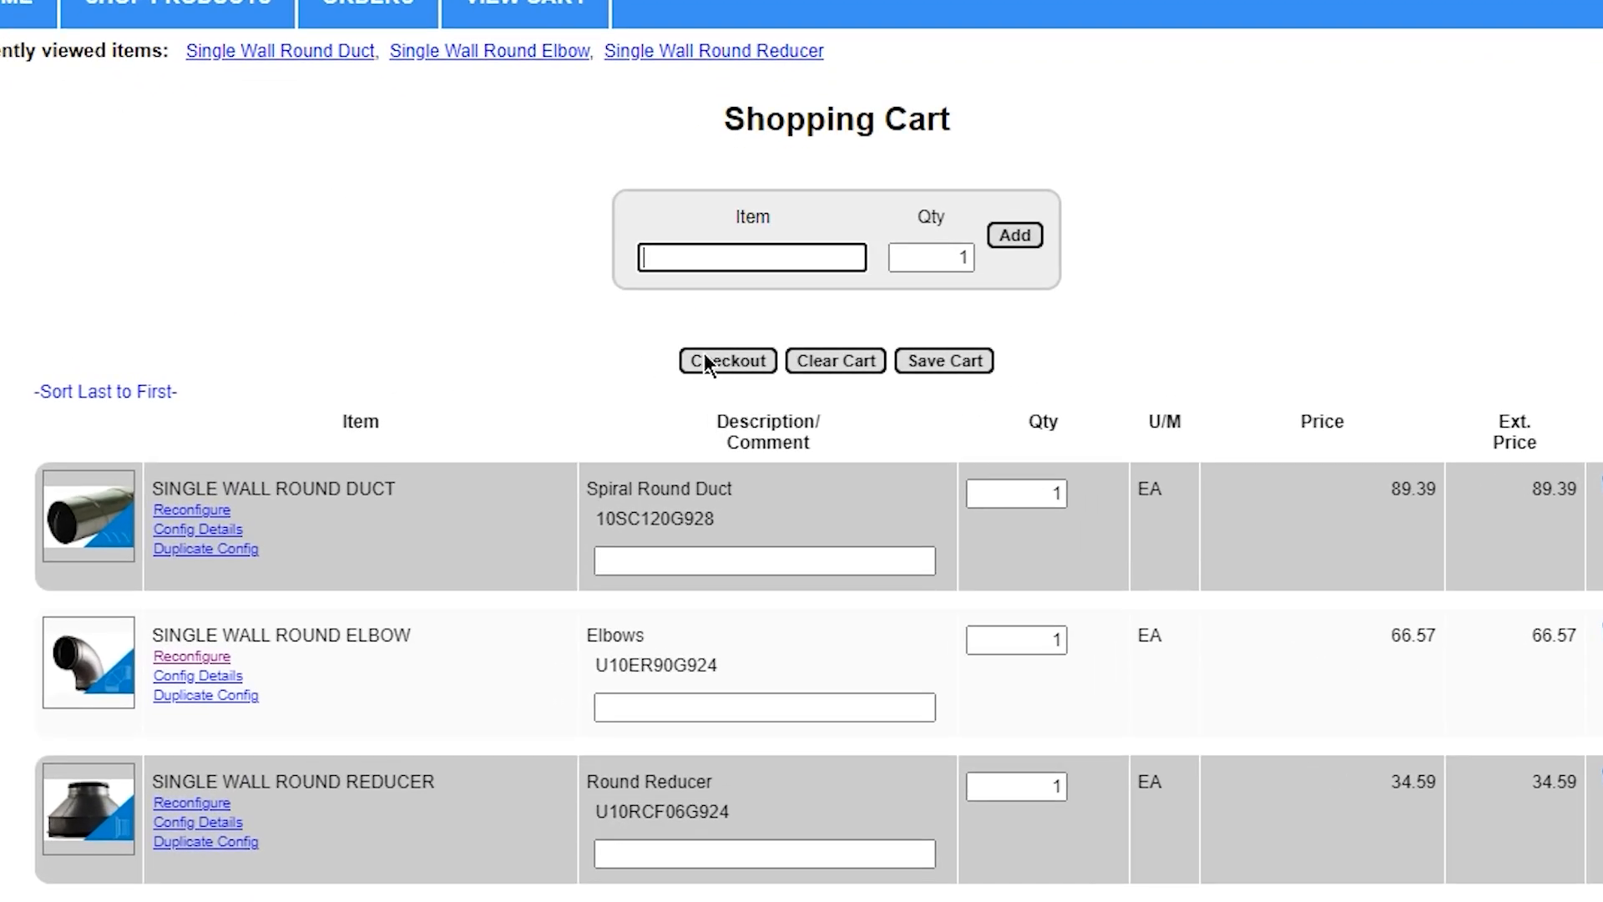
{"action": "left_click", "coordinate": [723, 362]}
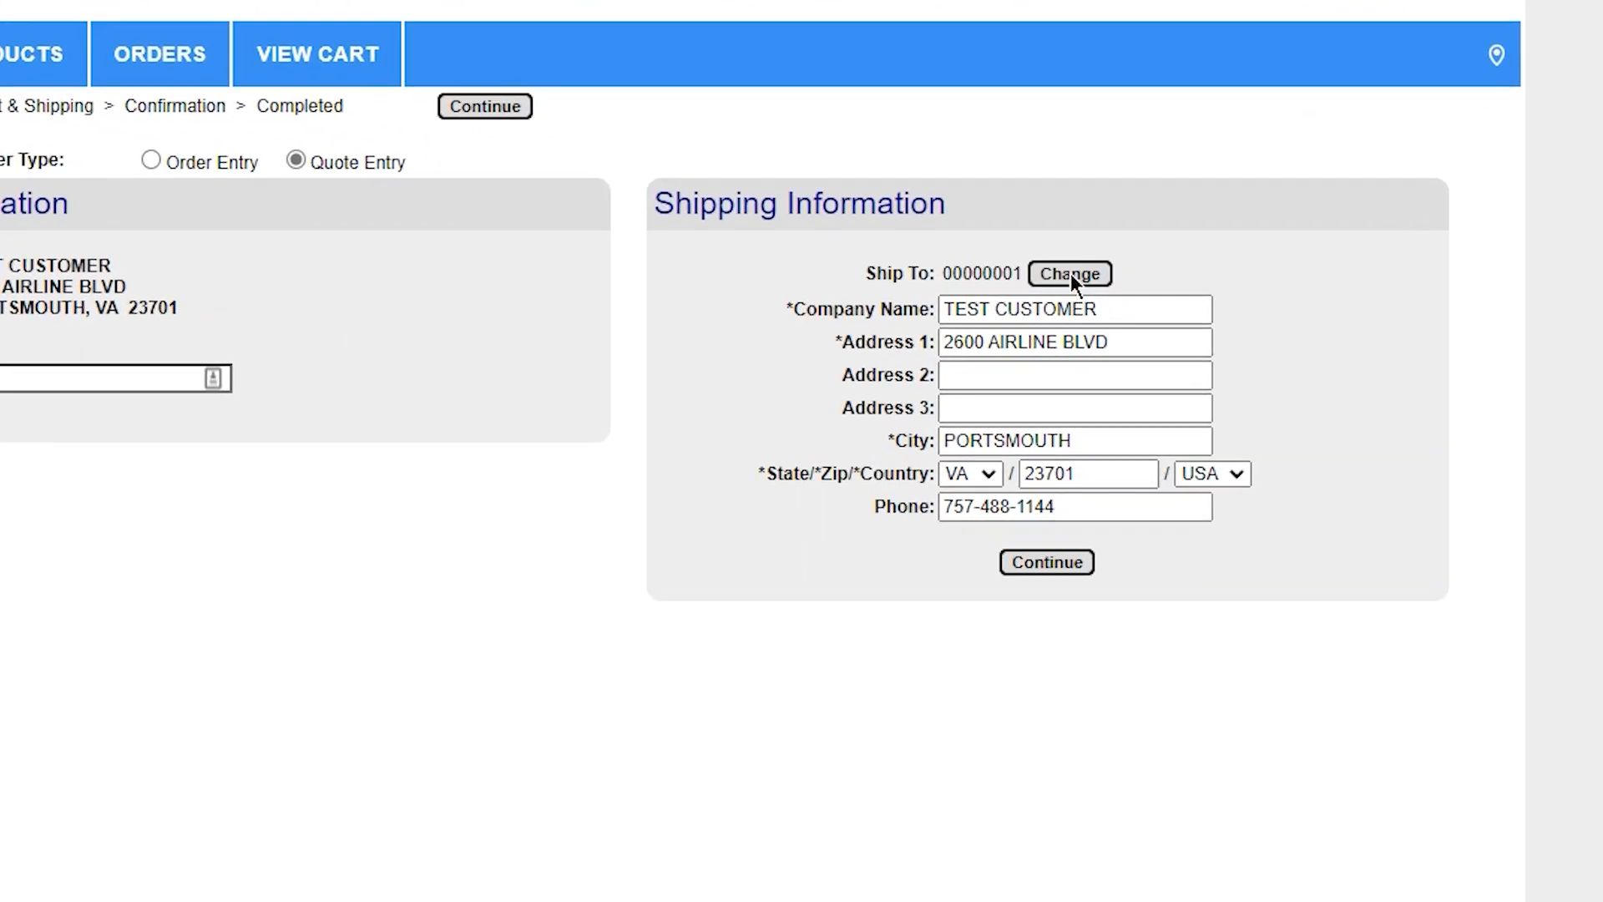
Change the quote's ship-to address to HENRICO (ABC Sheet Metal Dist.) and continue to payment and shipping
{"action": "left_click", "coordinate": [1070, 273]}
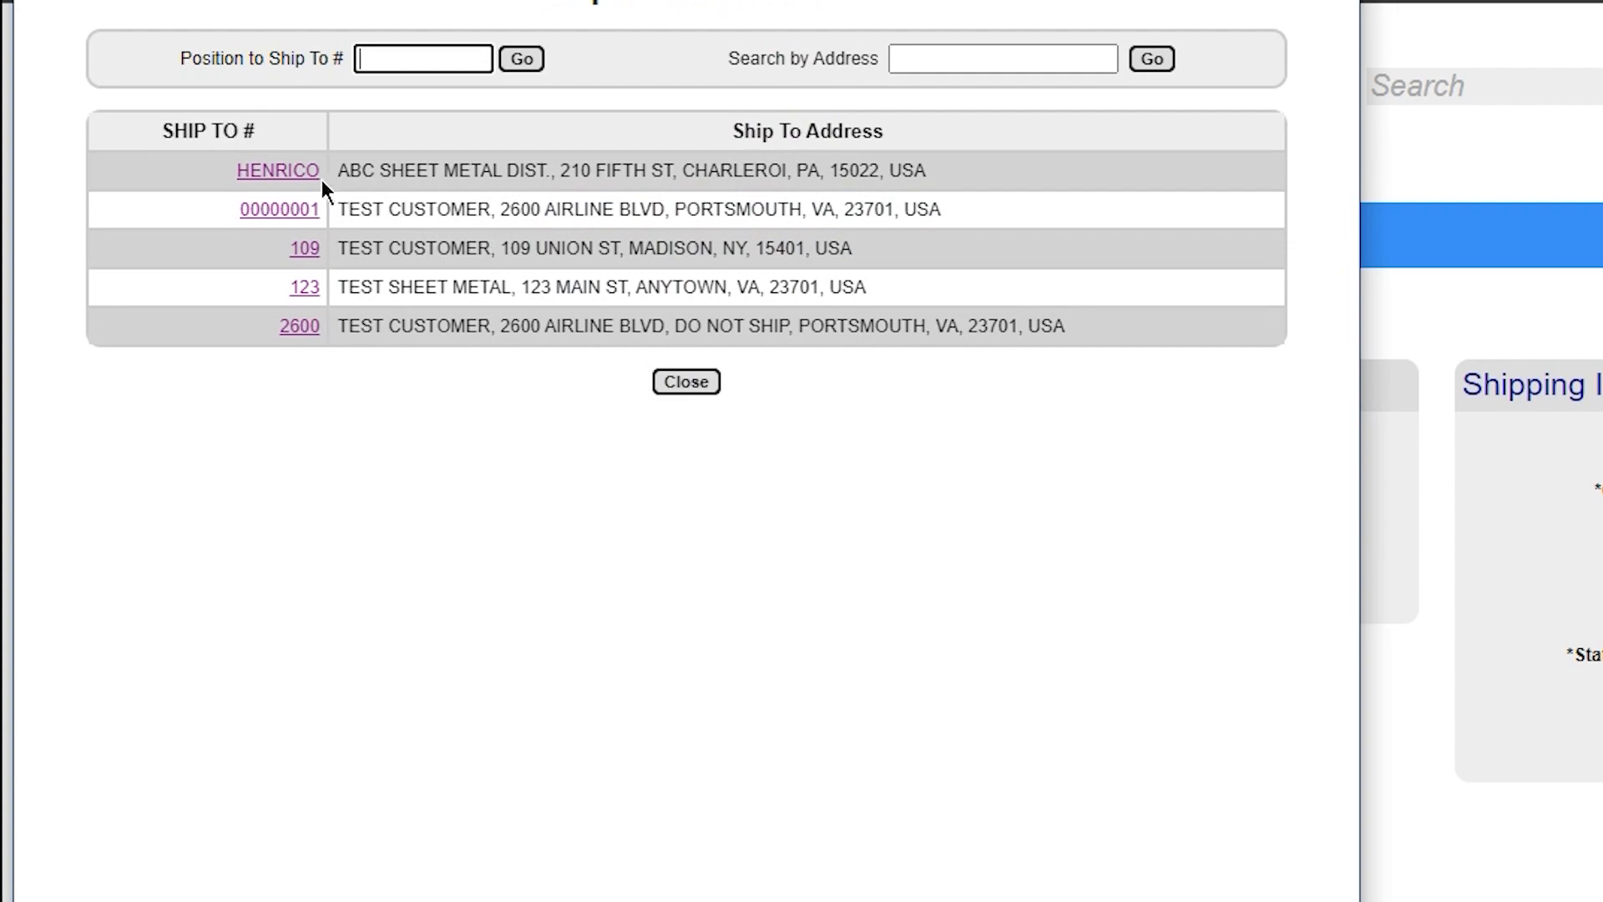
{"action": "left_click", "coordinate": [285, 175]}
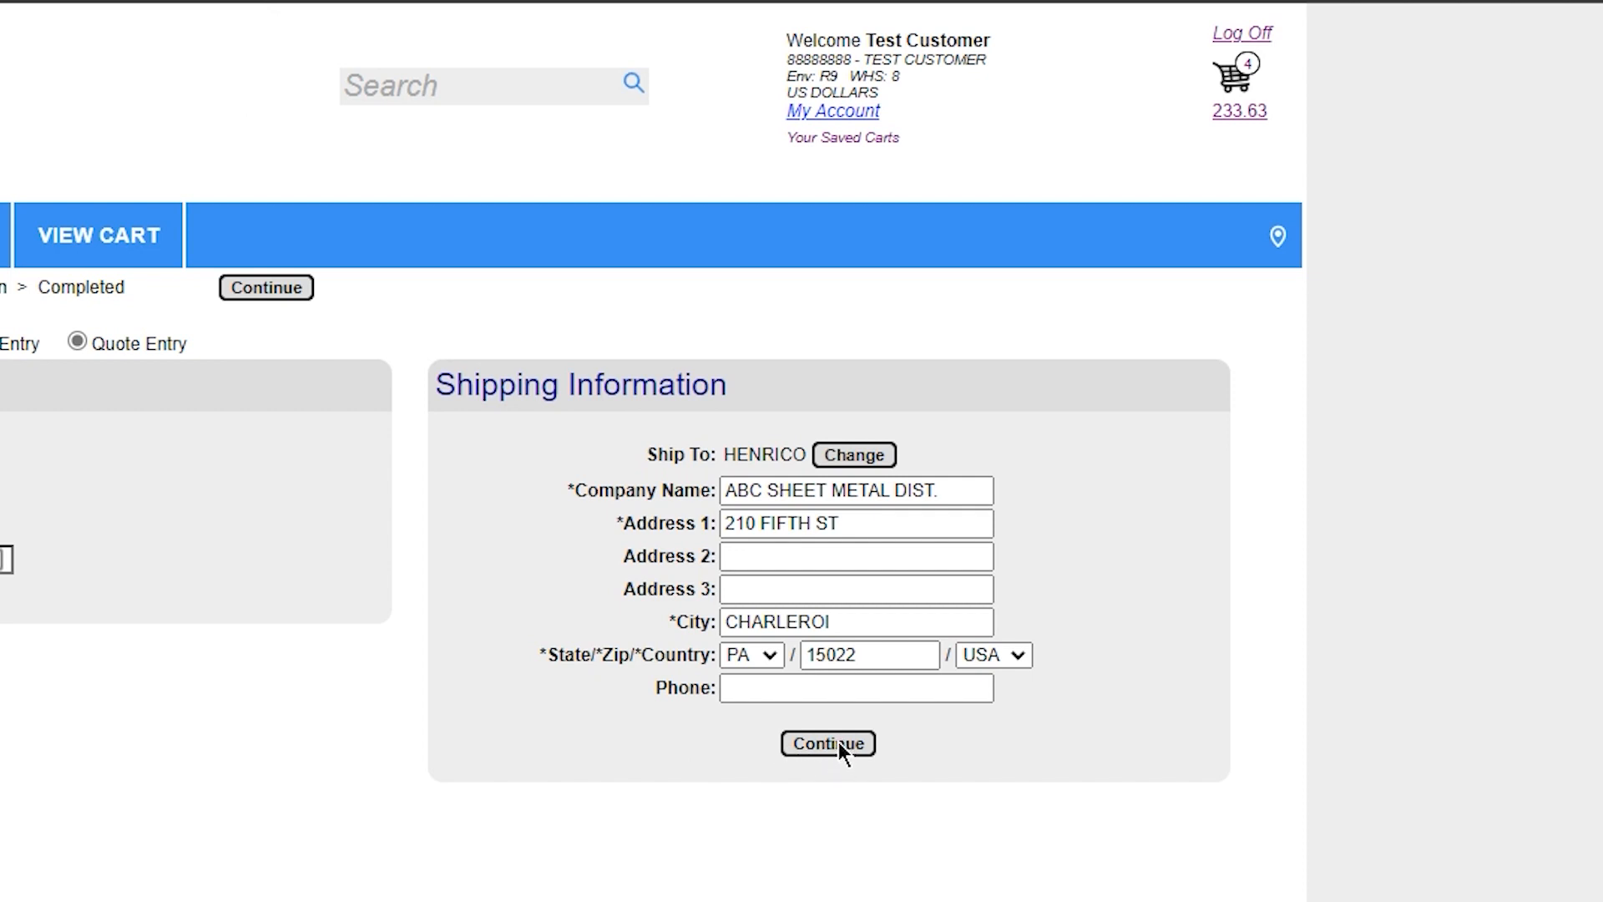
{"action": "left_click", "coordinate": [838, 742]}
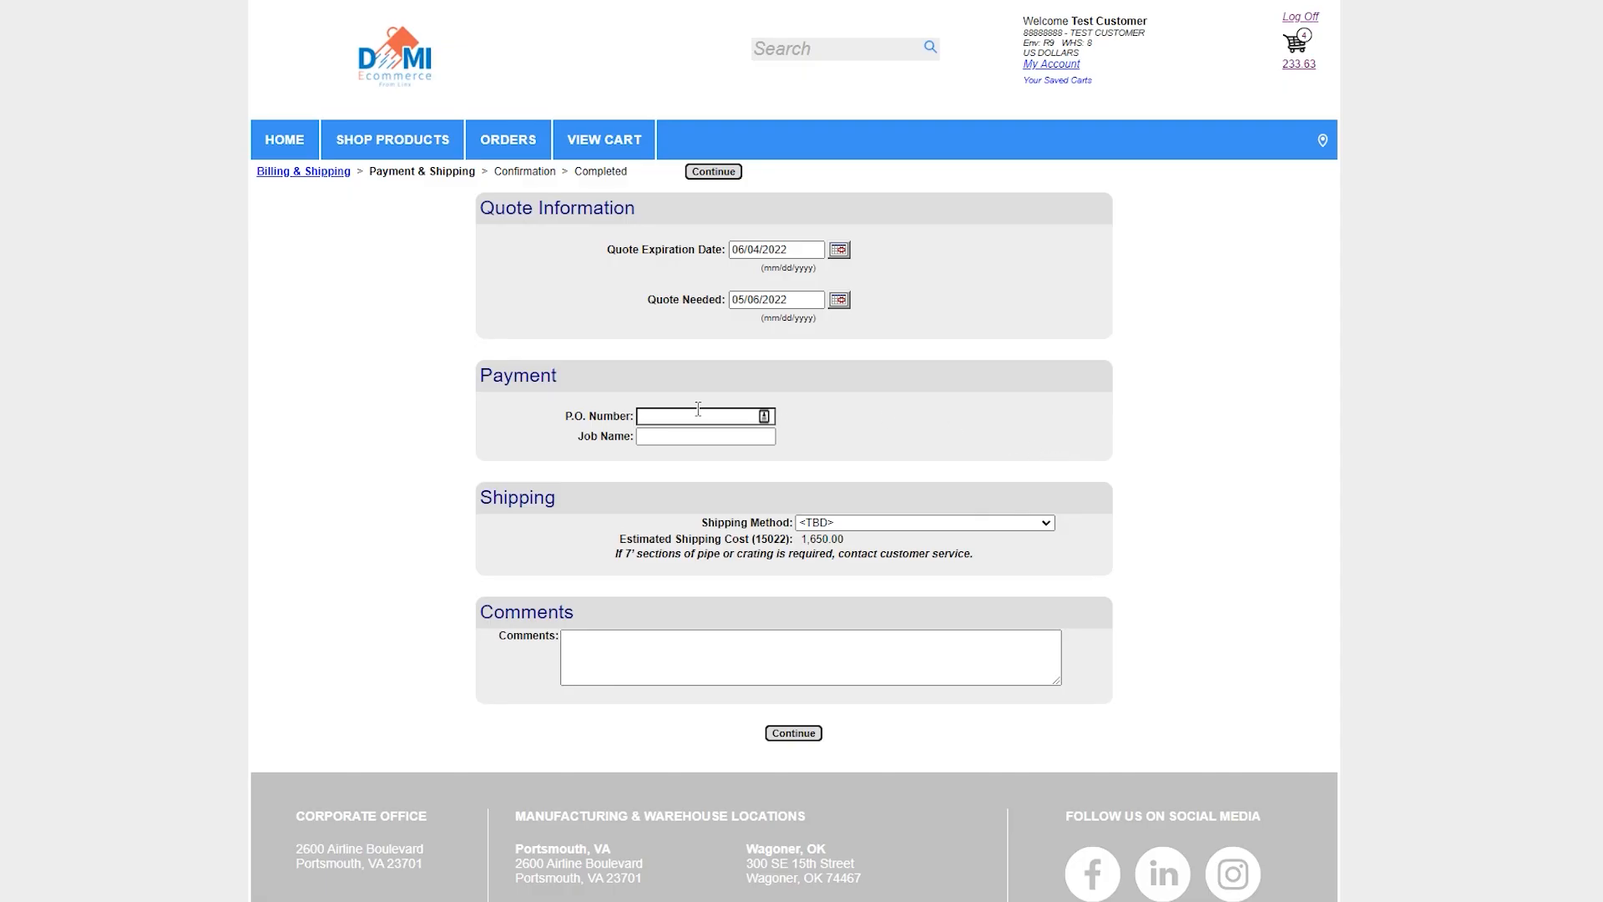
Enter the quote's P.O. number, the job name Hospital and the comment "Comments", and submit the quote
{"action": "left_click", "coordinate": [688, 415]}
{"action": "type", "text": "12345"}
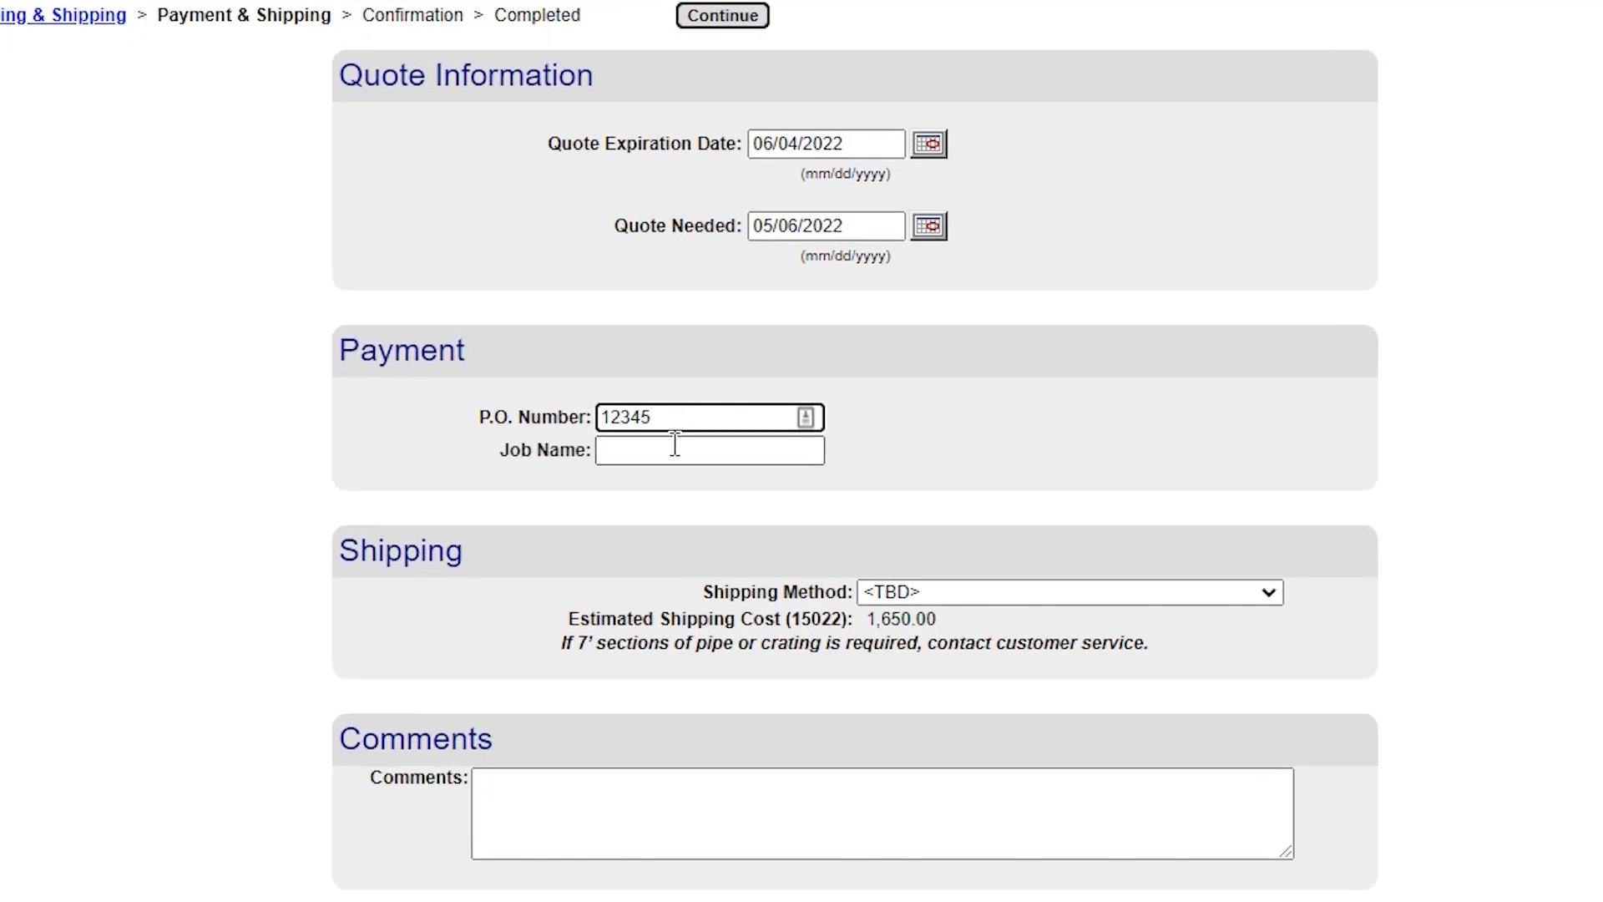
{"action": "left_click", "coordinate": [675, 445]}
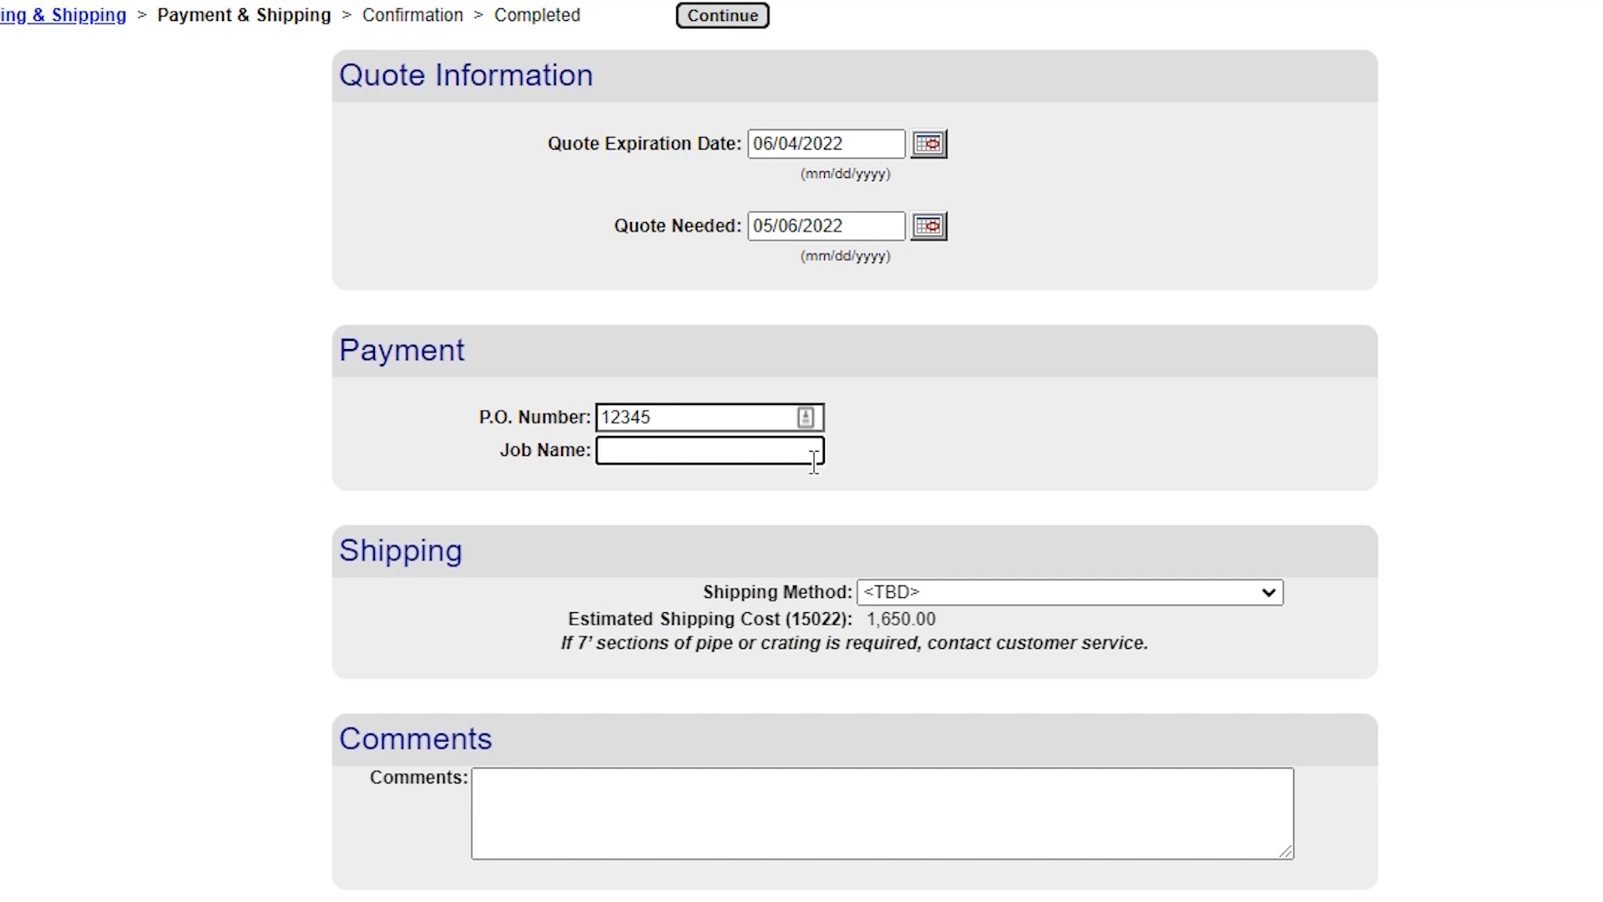
{"action": "type", "text": "Hospital"}
{"action": "left_click", "coordinate": [565, 802]}
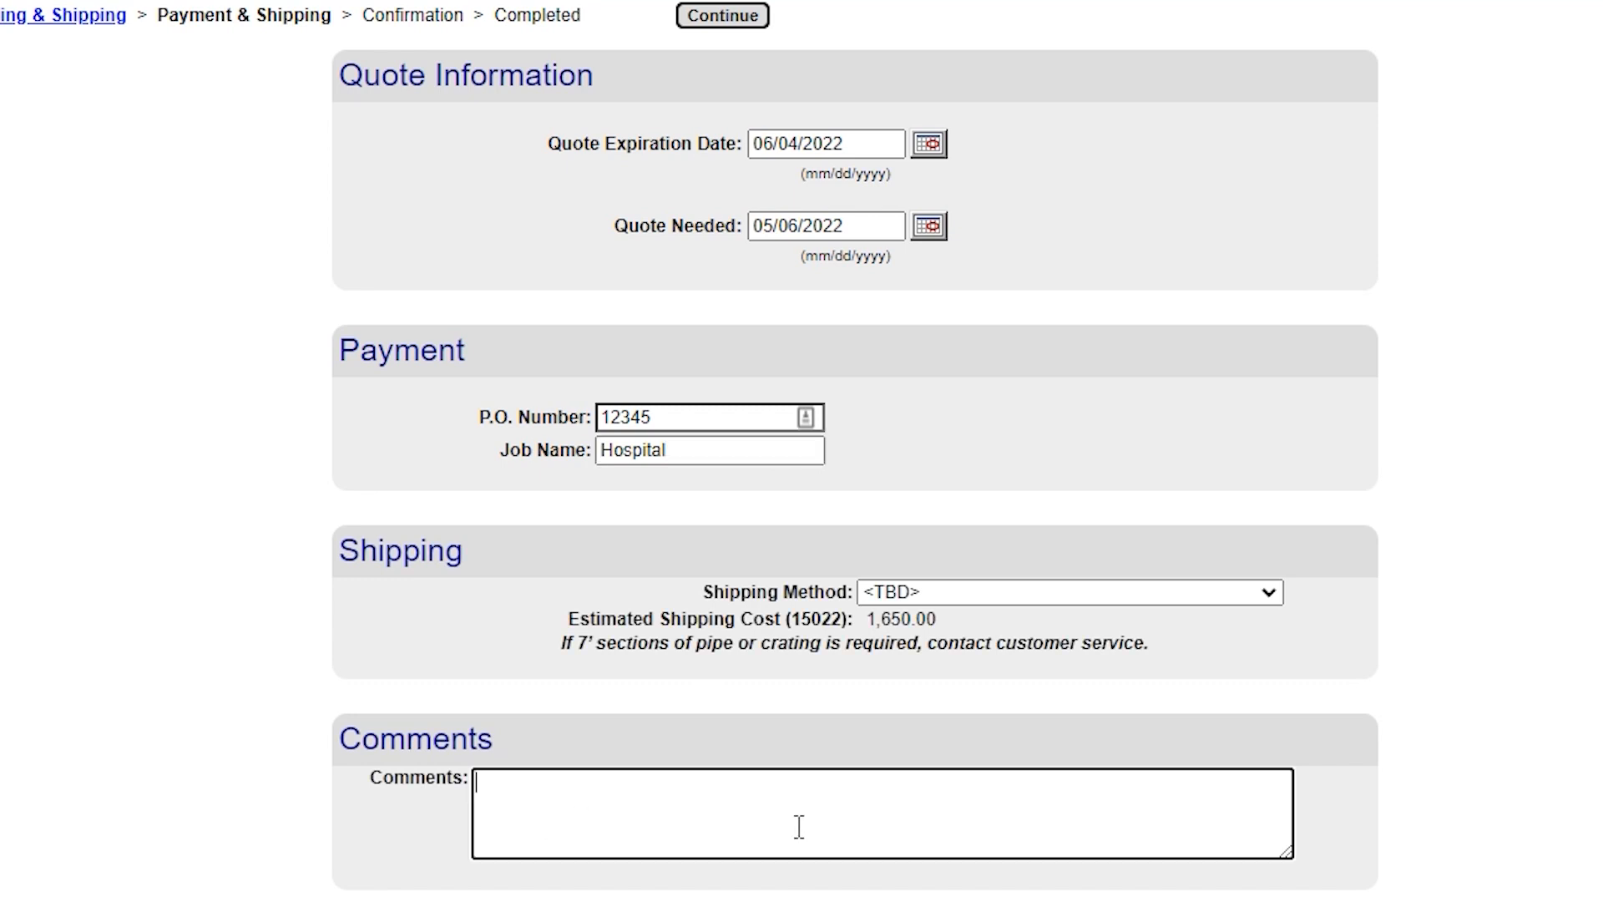
{"action": "type", "text": "Comments"}
{"action": "scroll", "coordinate": [852, 853], "scroll_direction": "down", "scroll_amount": 5}
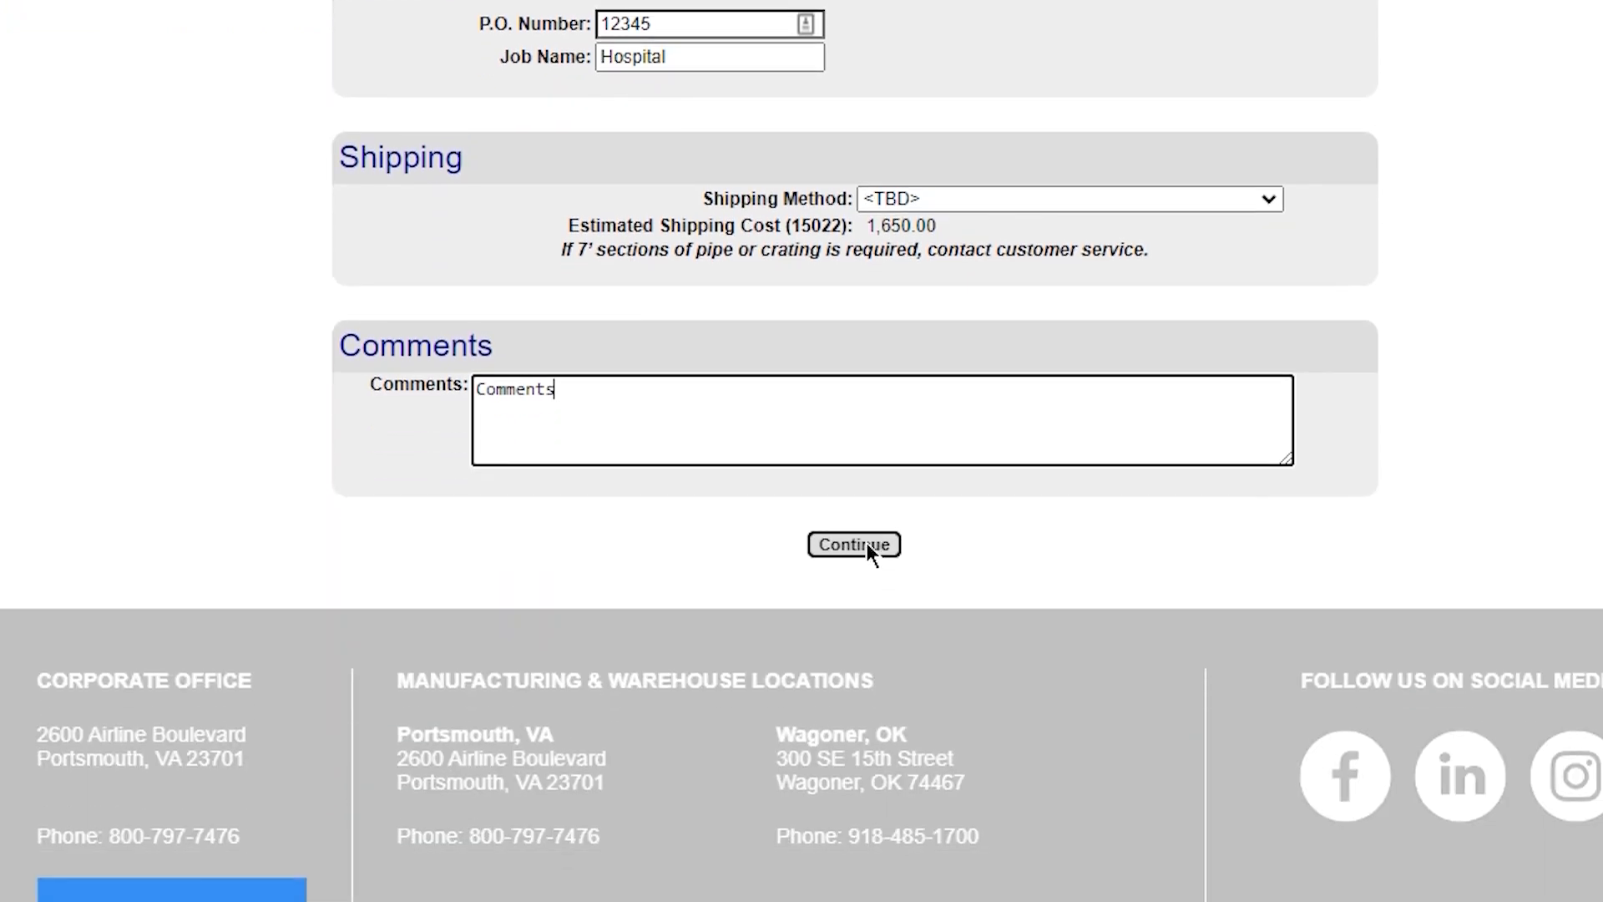
{"action": "left_click", "coordinate": [867, 544]}
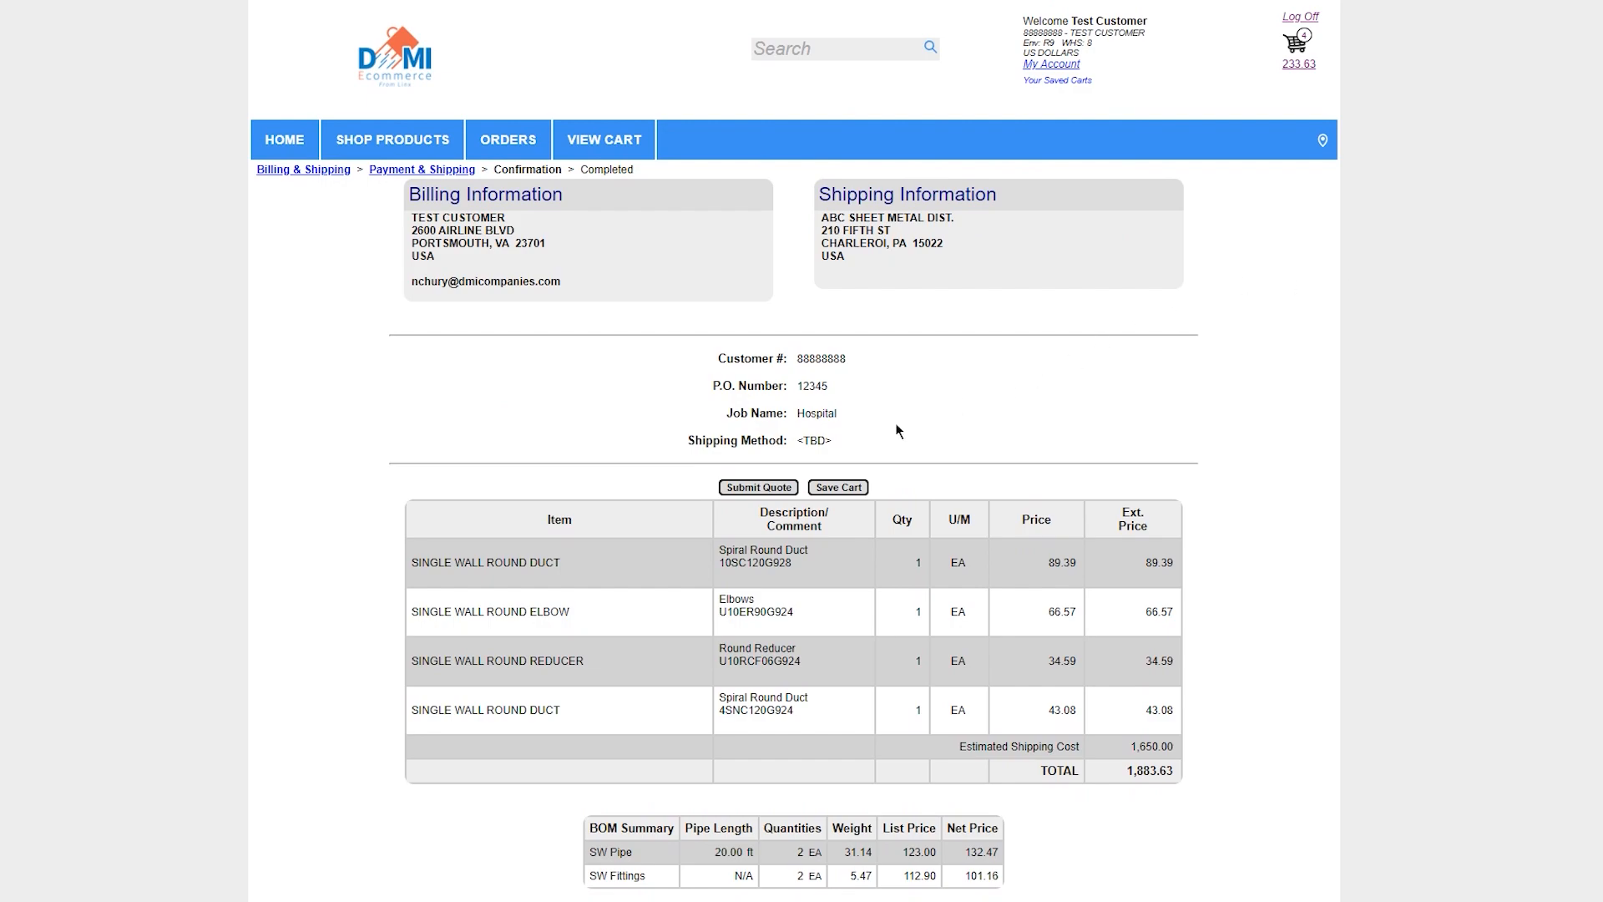
{"action": "left_click", "coordinate": [779, 488]}
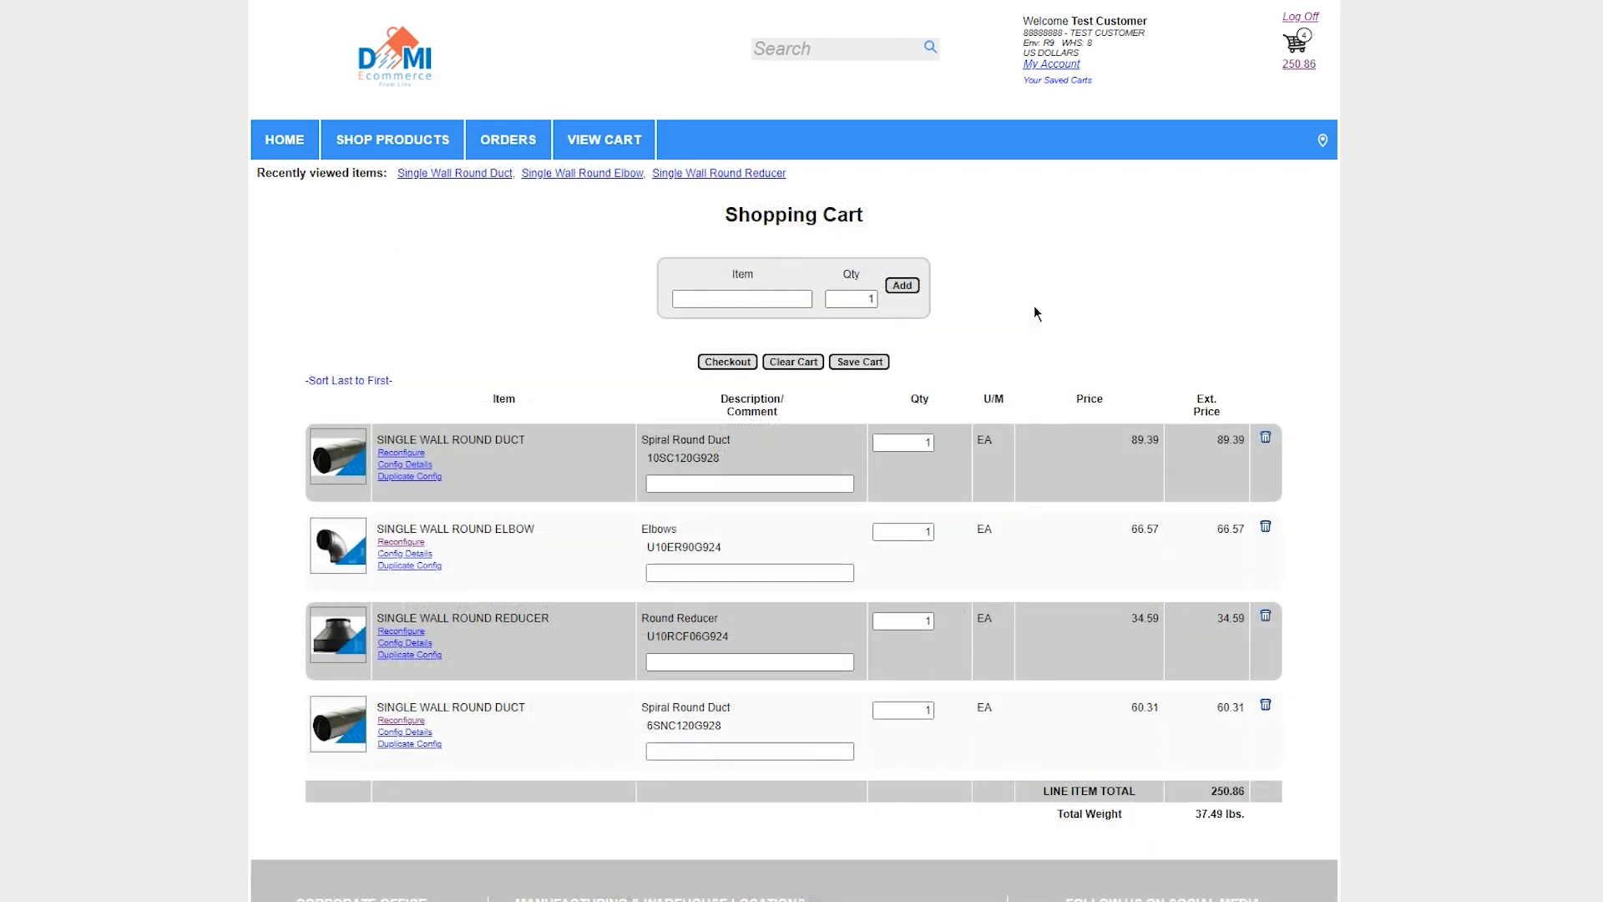
Check out the shopping cart as Order Entry and continue to payment and shipping
{"action": "left_click", "coordinate": [720, 362]}
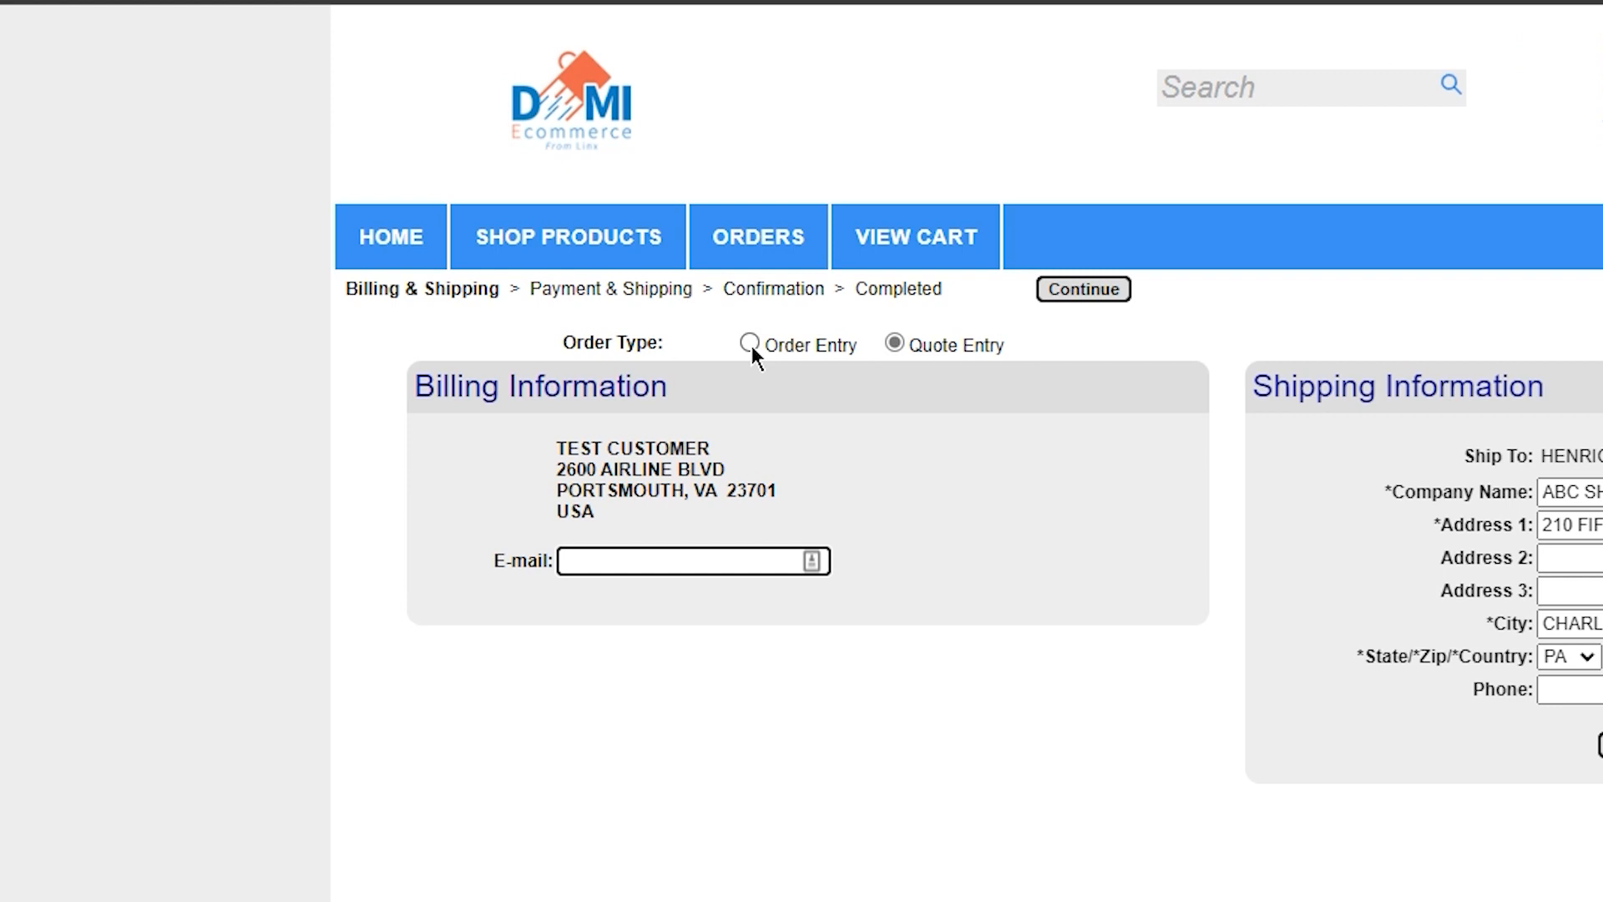
{"action": "left_click", "coordinate": [749, 343]}
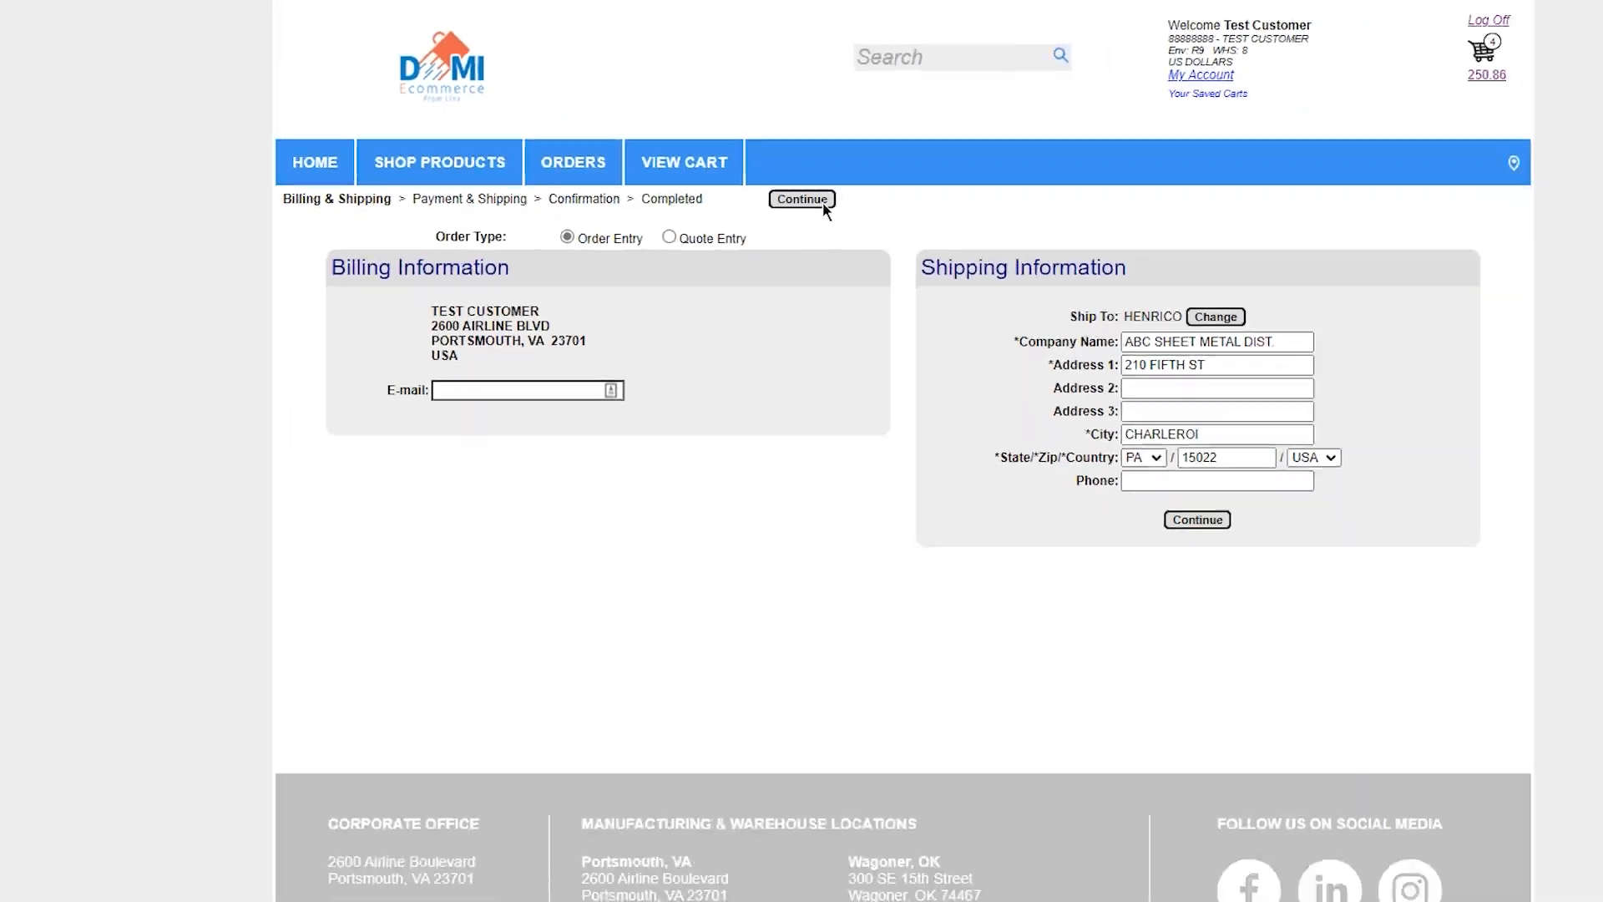
{"action": "left_click", "coordinate": [1114, 294]}
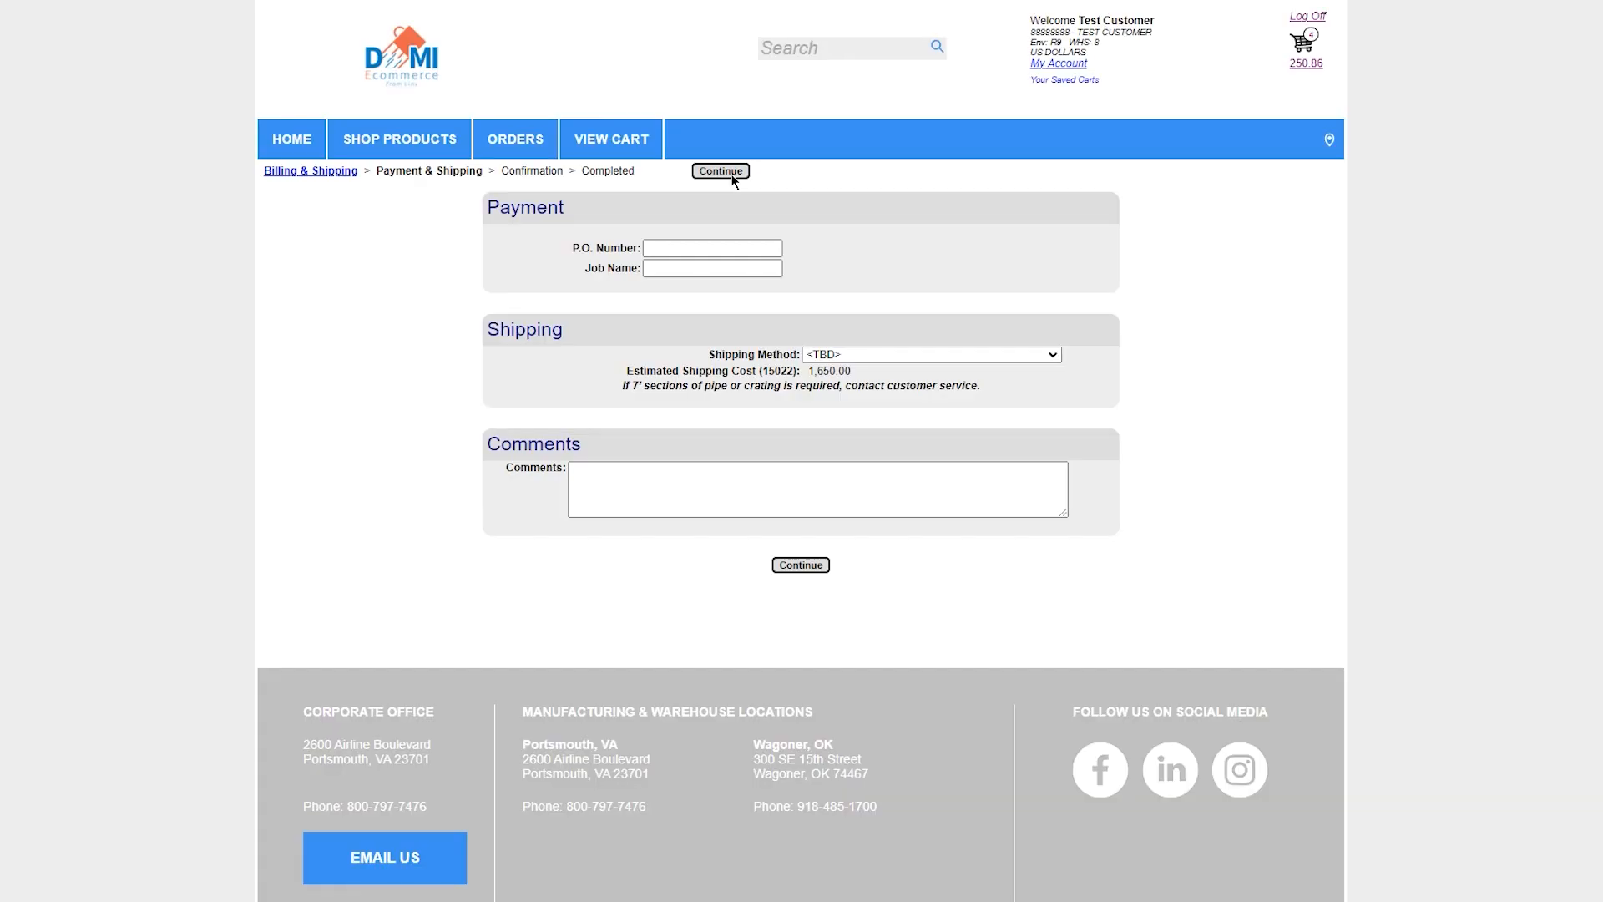
Enter the order's P.O. number and the job name Hospital, and submit the order
{"action": "left_click", "coordinate": [692, 244]}
{"action": "type", "text": "12345"}
{"action": "left_click", "coordinate": [716, 264]}
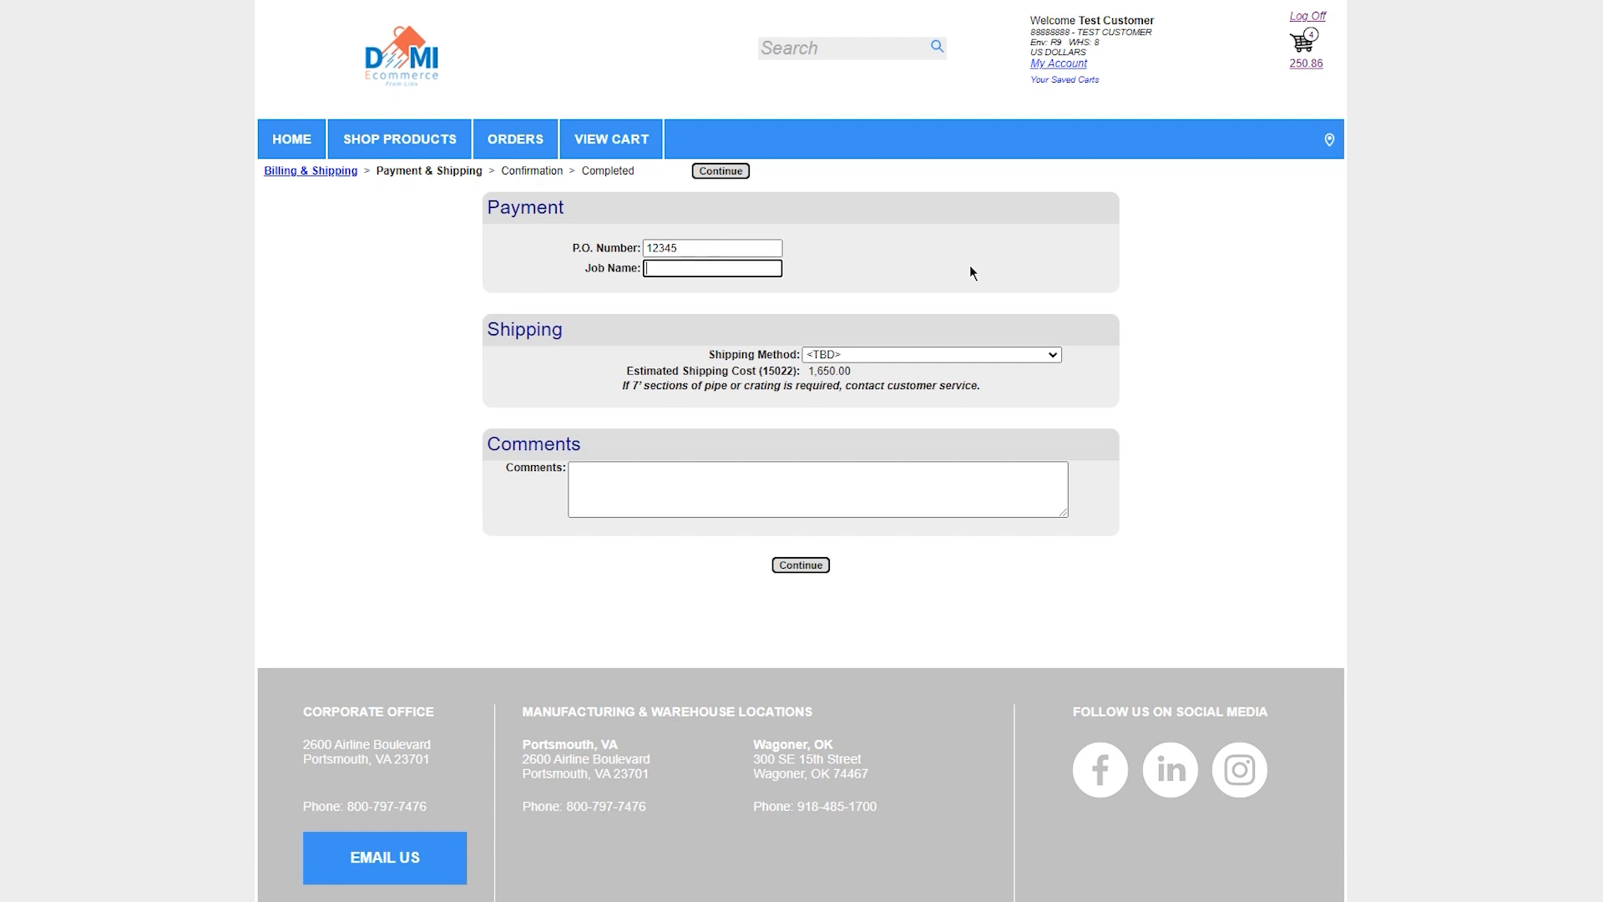
{"action": "type", "text": "Hospital"}
{"action": "left_click", "coordinate": [801, 565]}
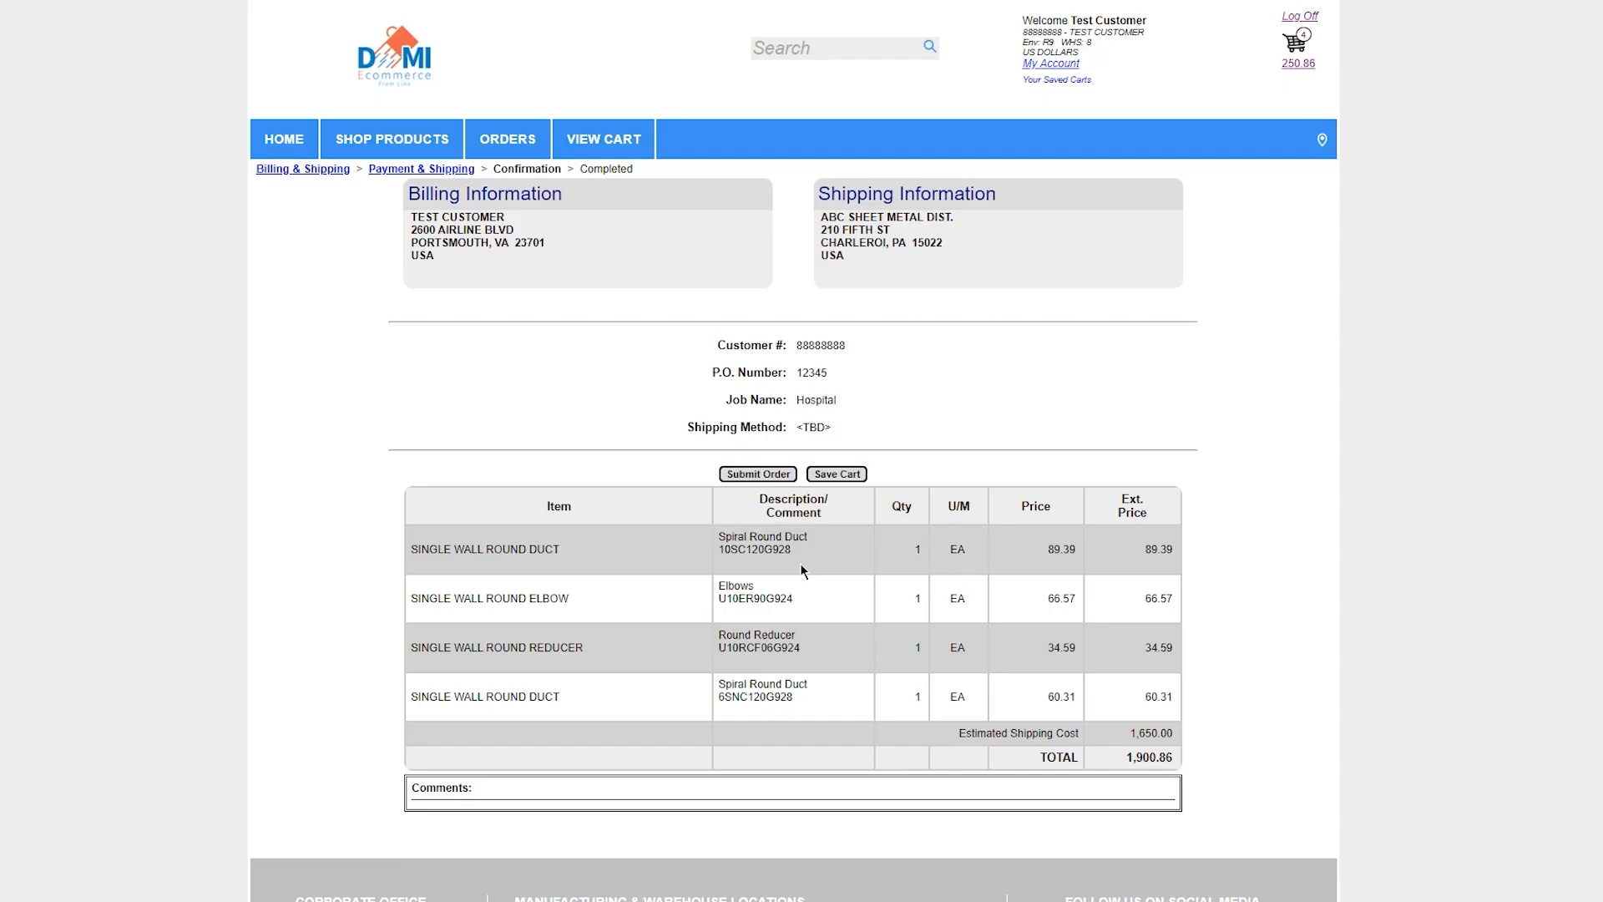
{"action": "left_click", "coordinate": [752, 478]}
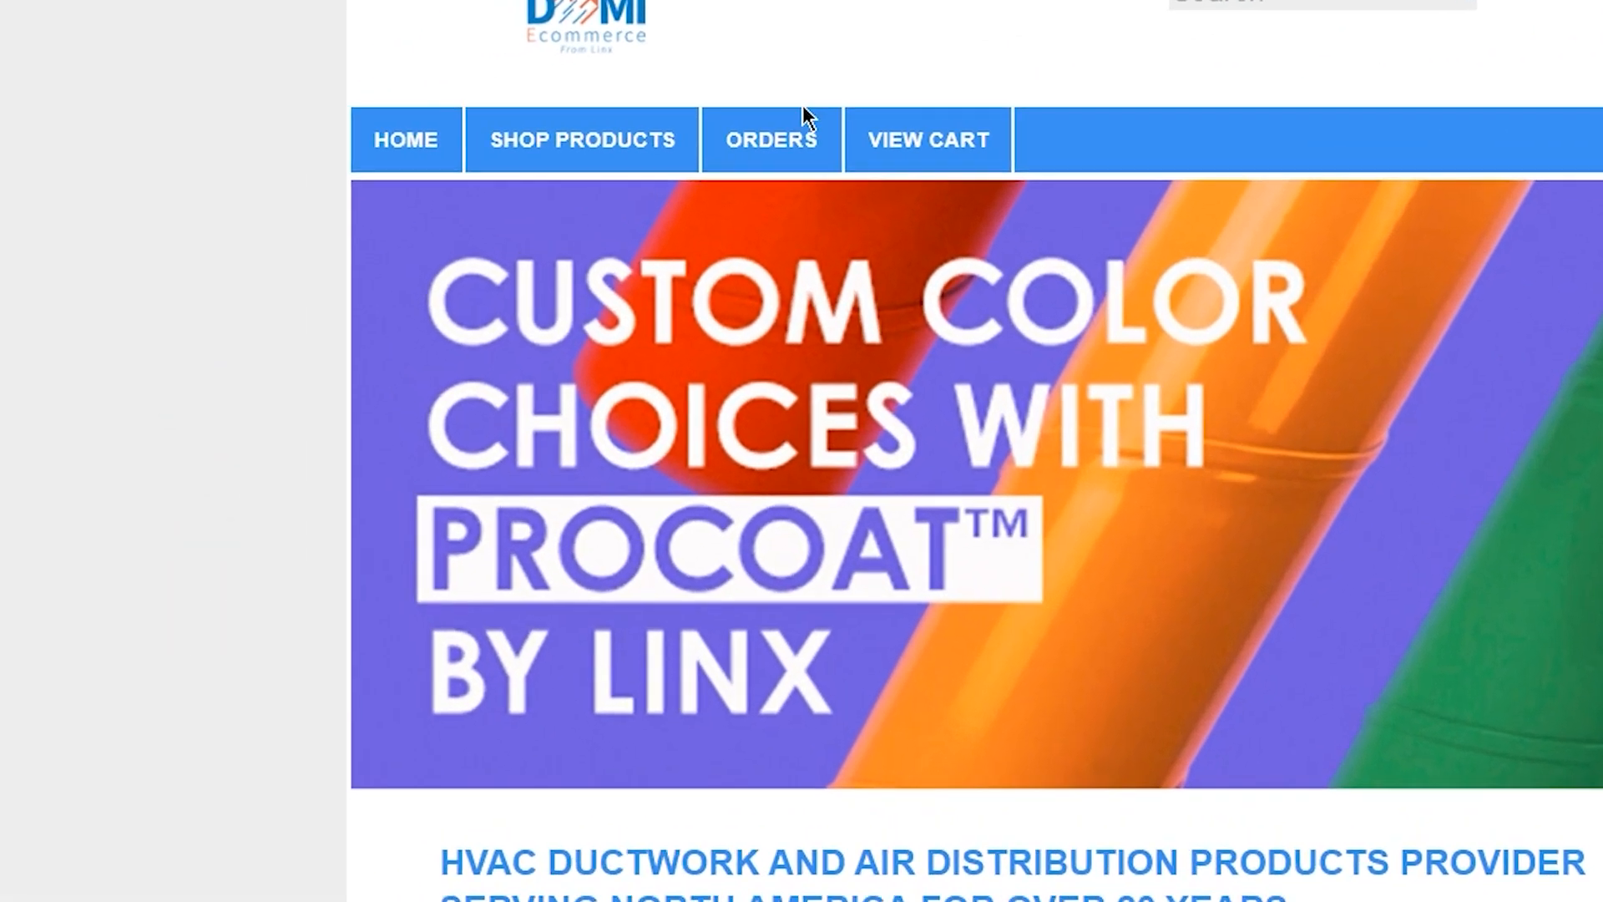
Open the Hospital quote from the list of quotes and quick-convert it to an order, entering the P.O. number
{"action": "mouse_move", "coordinate": [517, 136]}
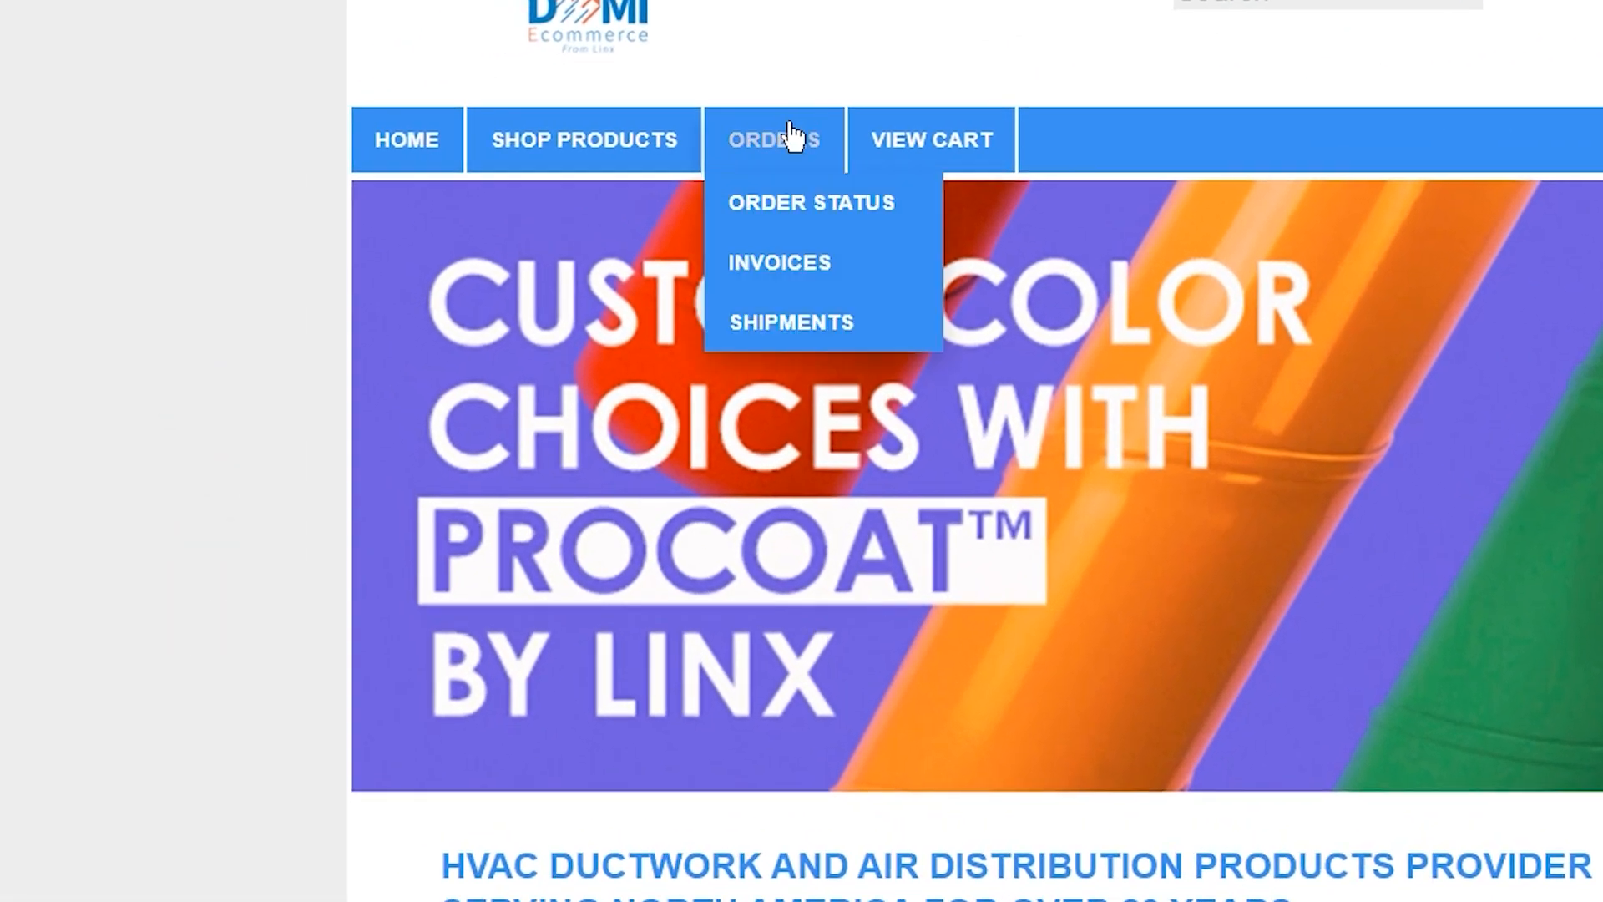
{"action": "mouse_move", "coordinate": [812, 209]}
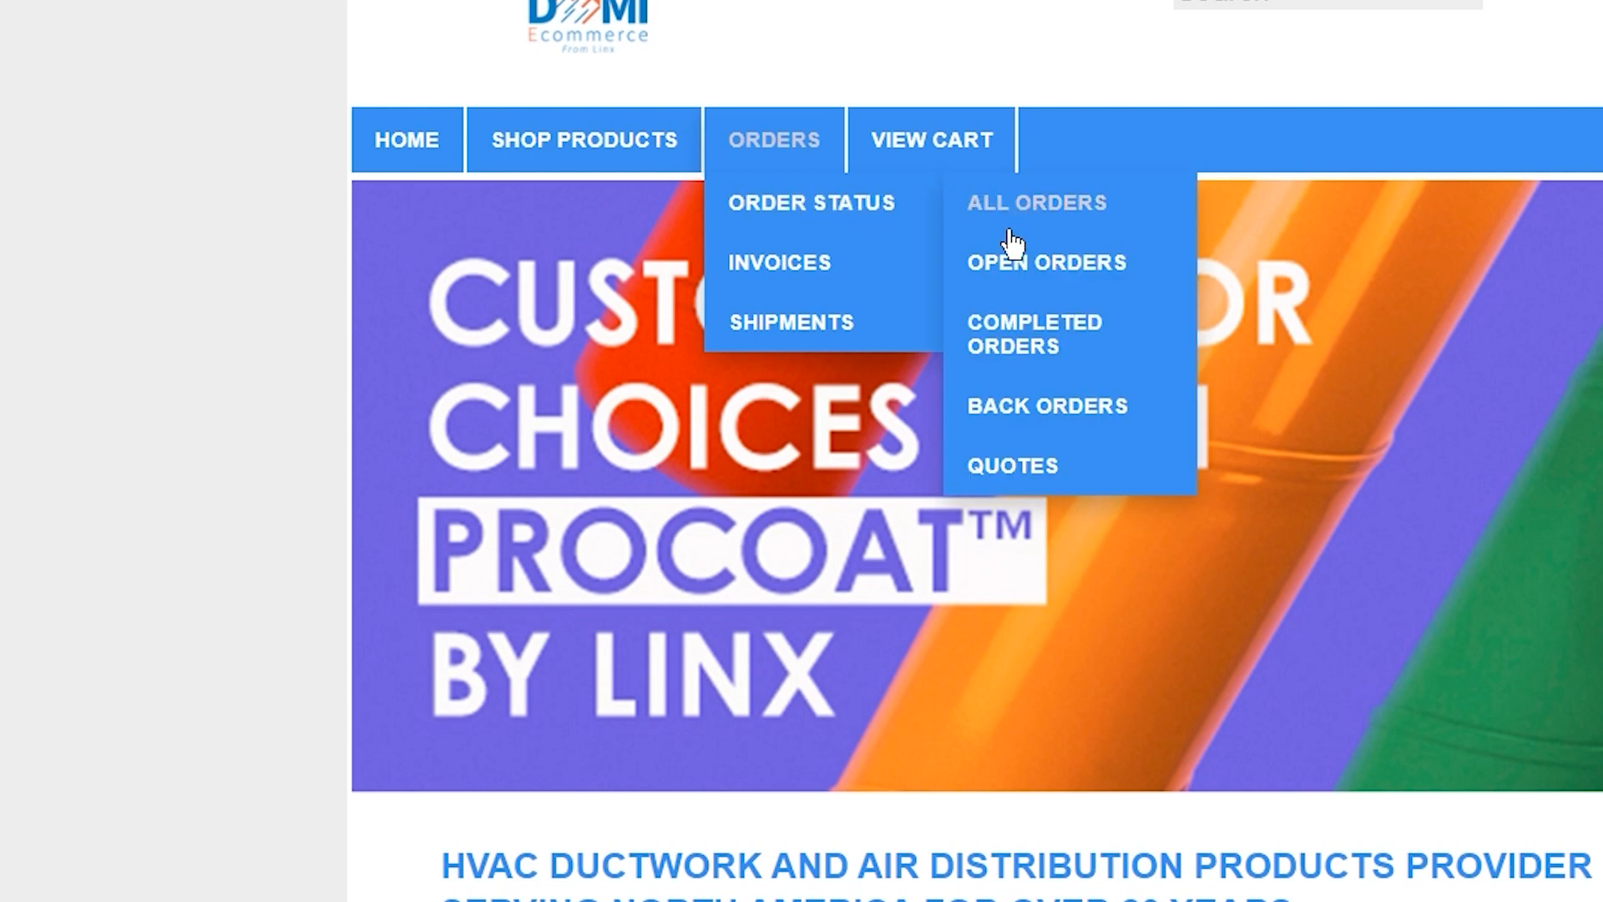
{"action": "left_click", "coordinate": [1020, 475]}
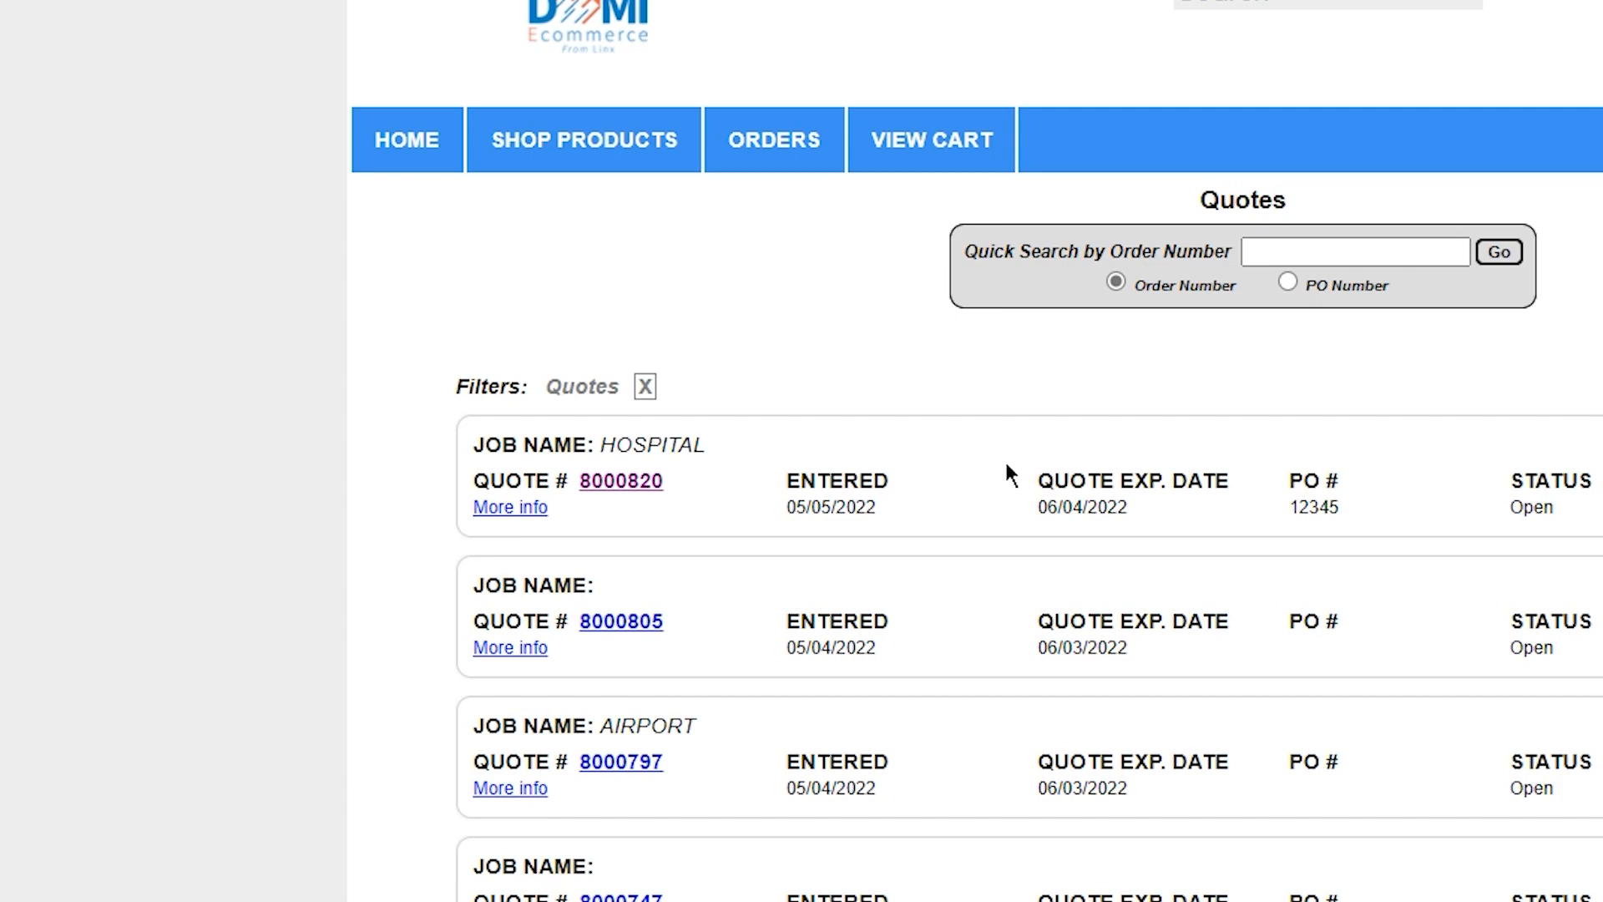
{"action": "left_click", "coordinate": [635, 484]}
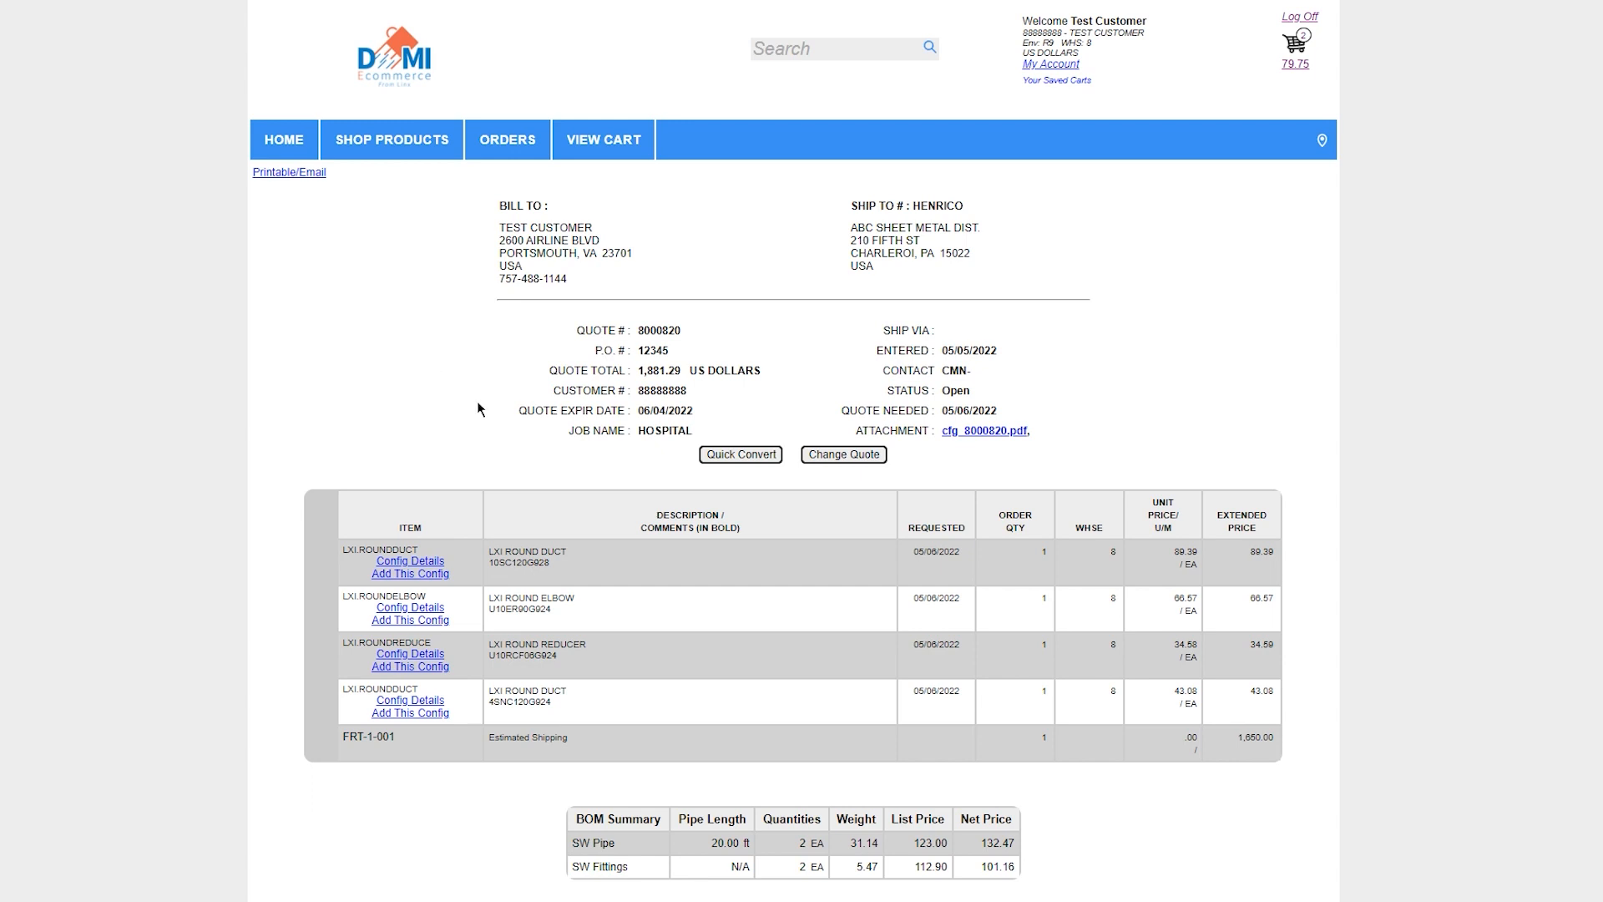
{"action": "left_click", "coordinate": [738, 458]}
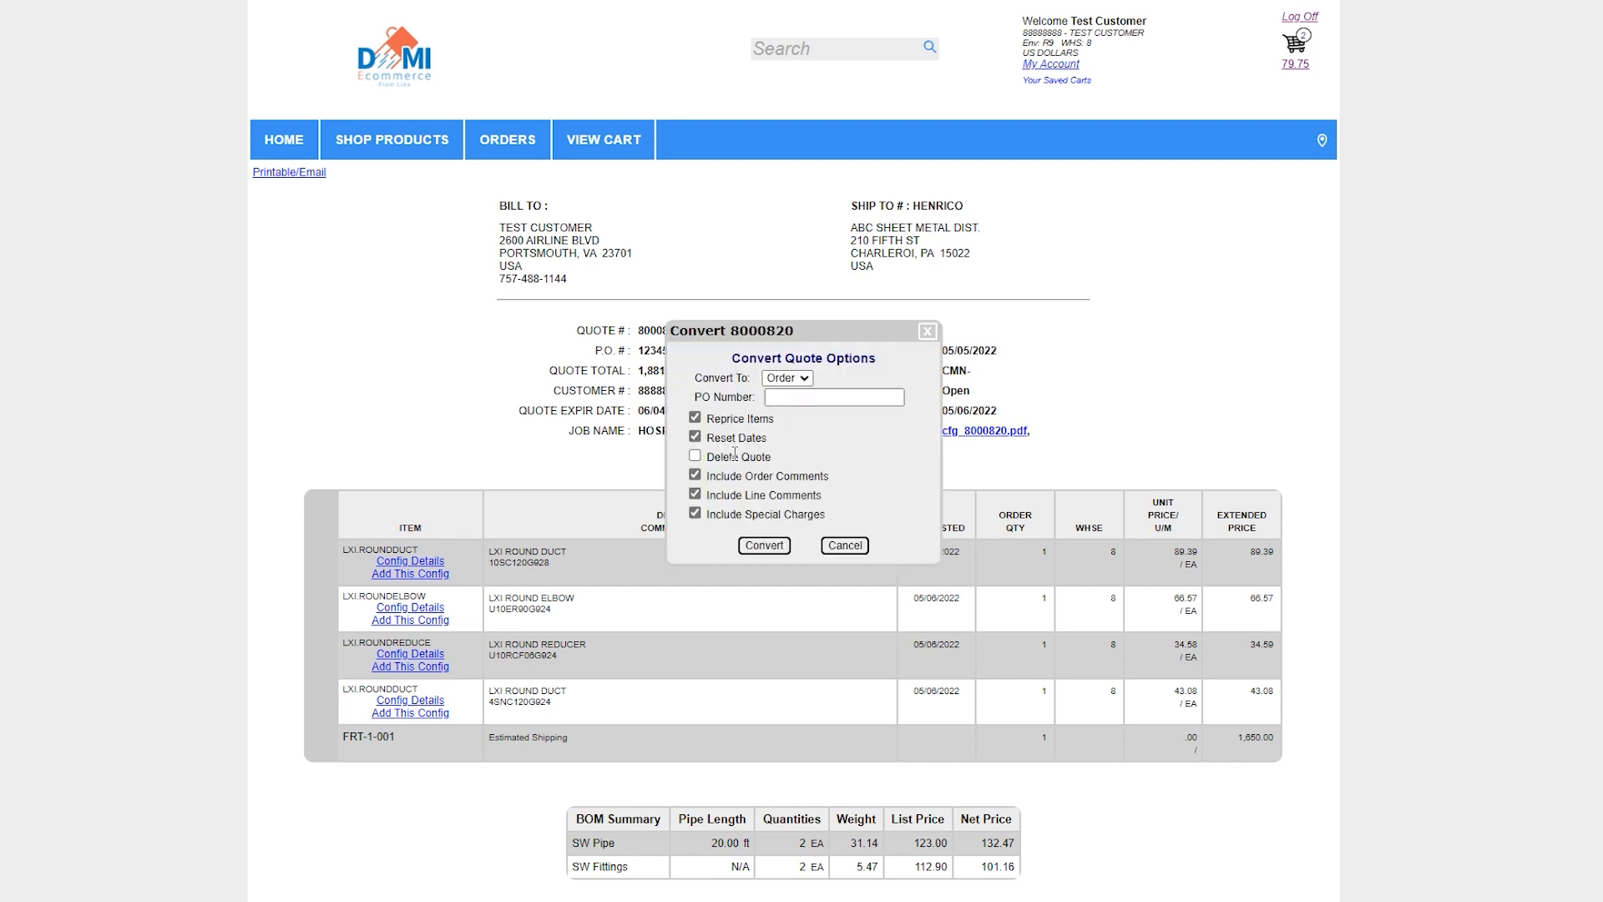
{"action": "left_click", "coordinate": [808, 398]}
{"action": "type", "text": "12345"}
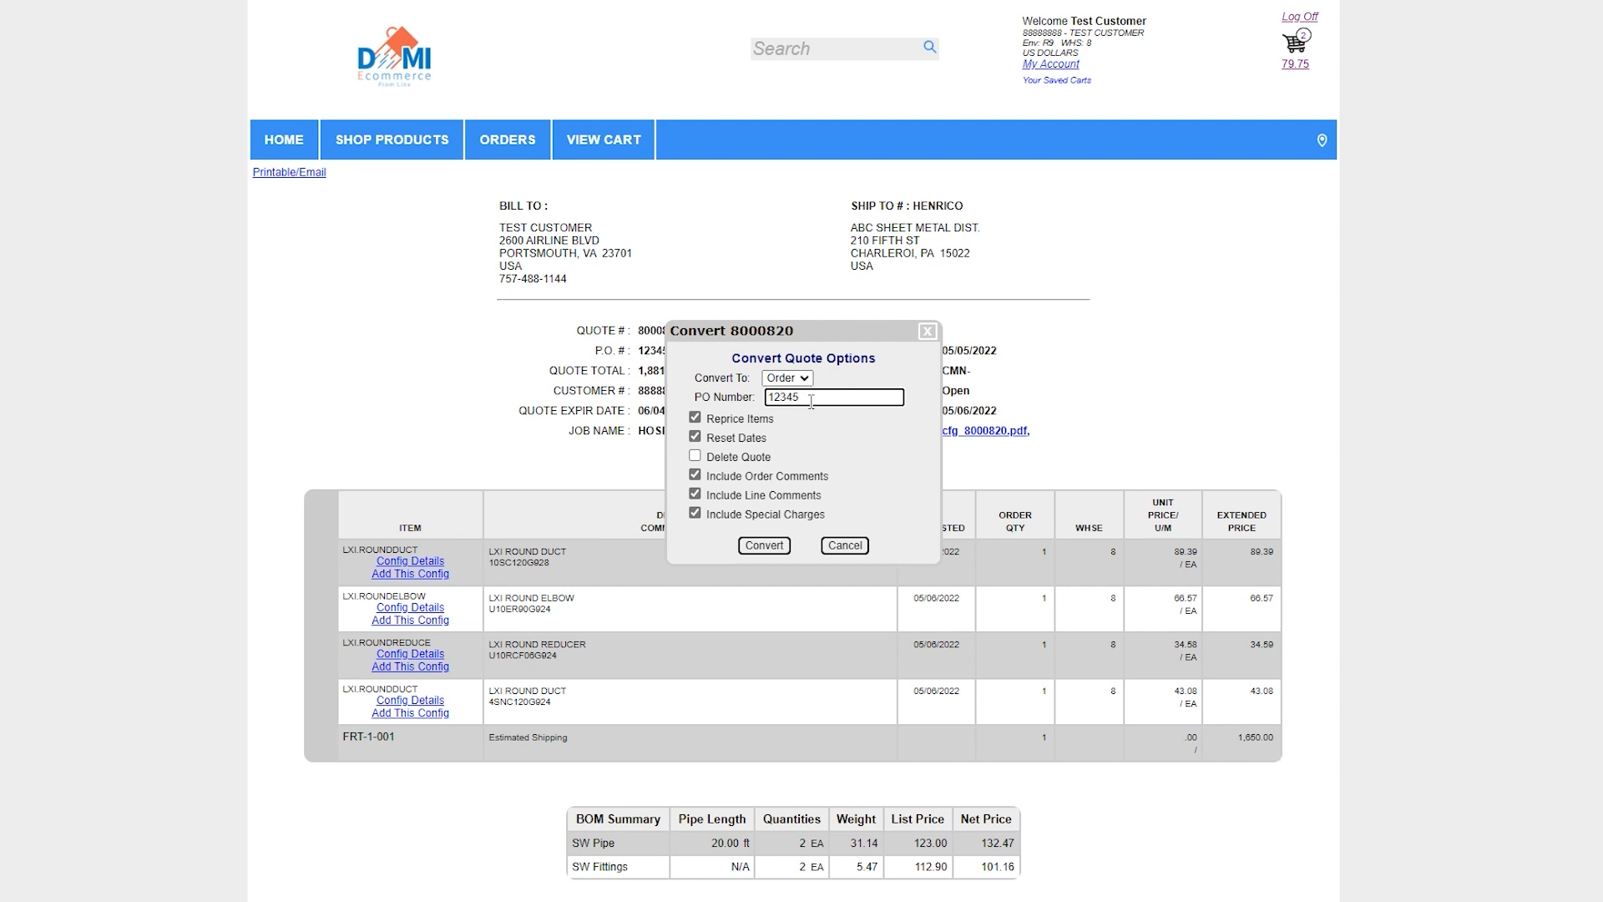
{"action": "left_click", "coordinate": [768, 548]}
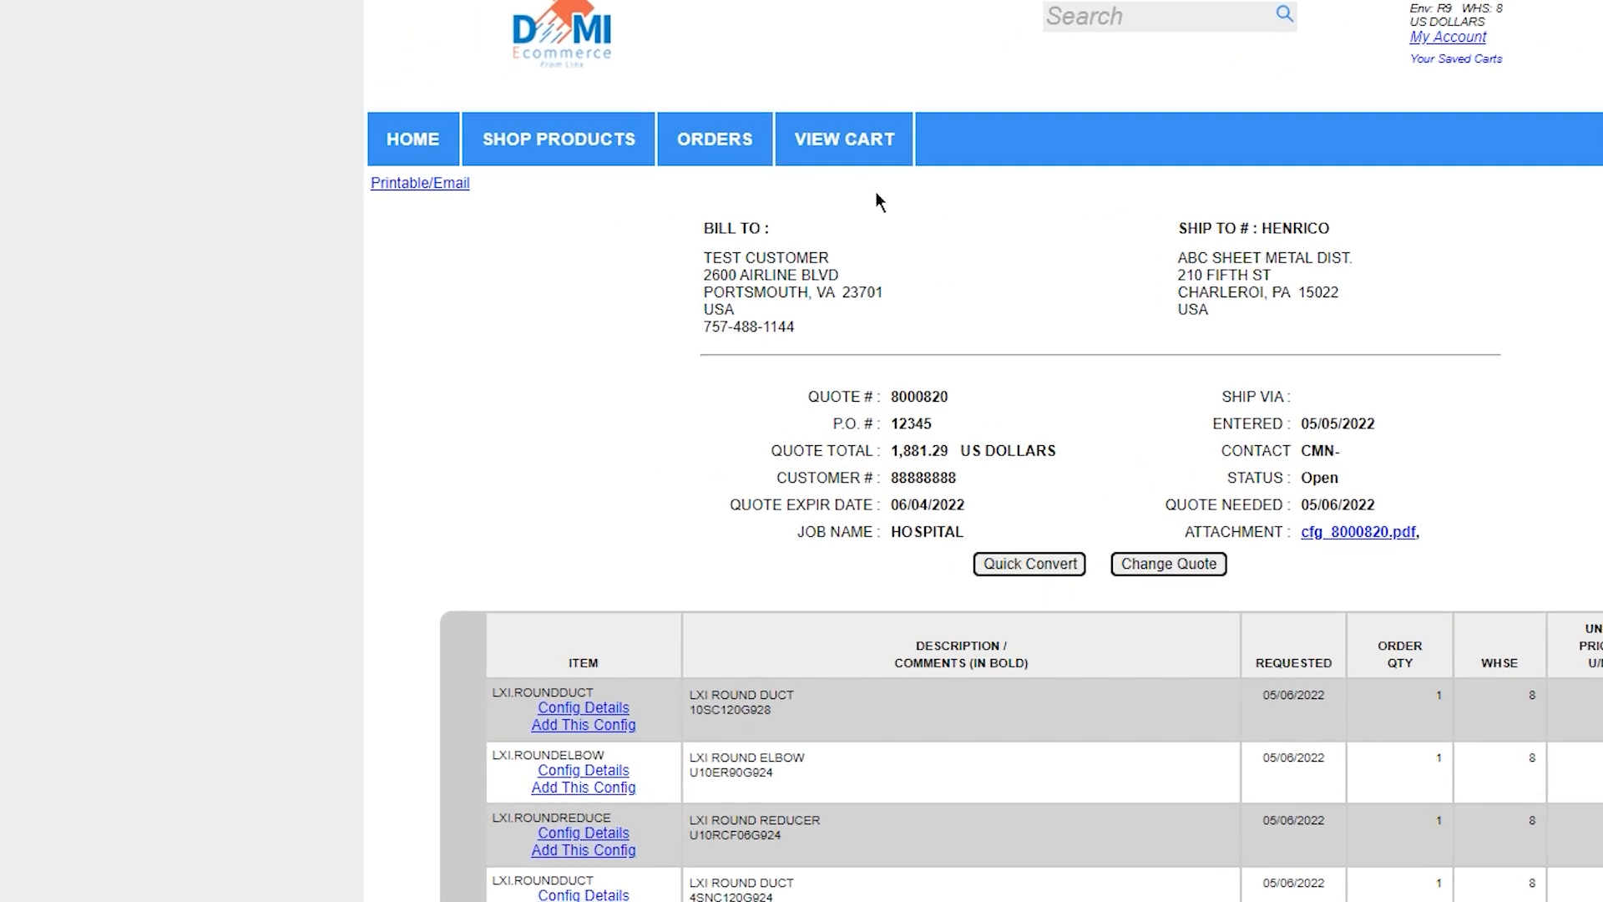
Open the newest Hospital order from the list of open orders to view its details
{"action": "mouse_move", "coordinate": [523, 162]}
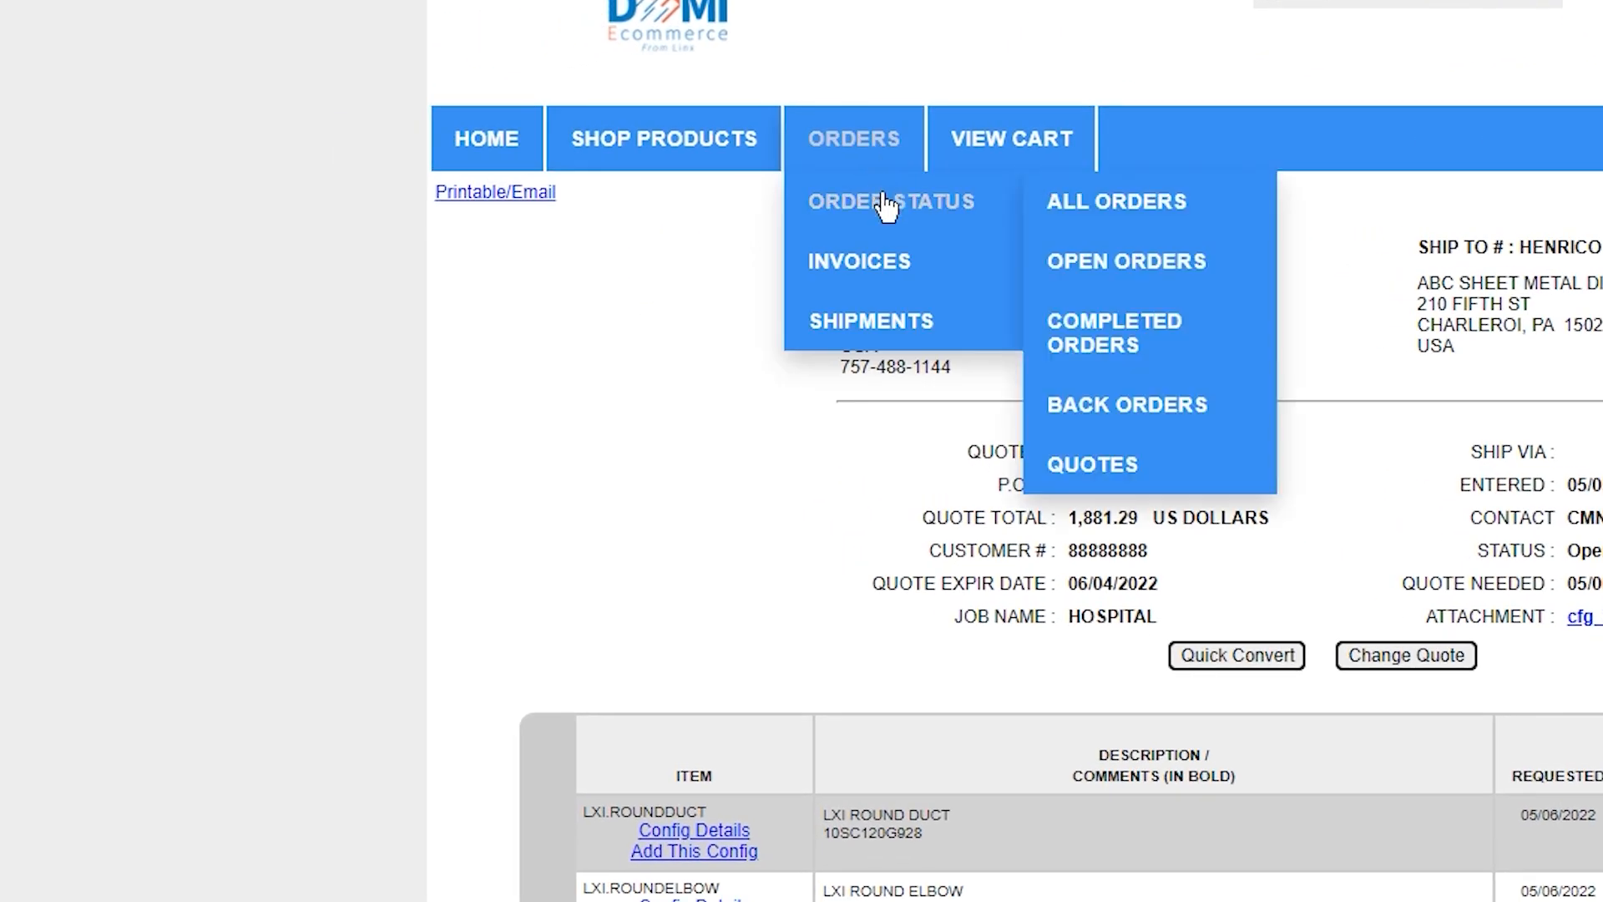
{"action": "left_click", "coordinate": [1116, 265]}
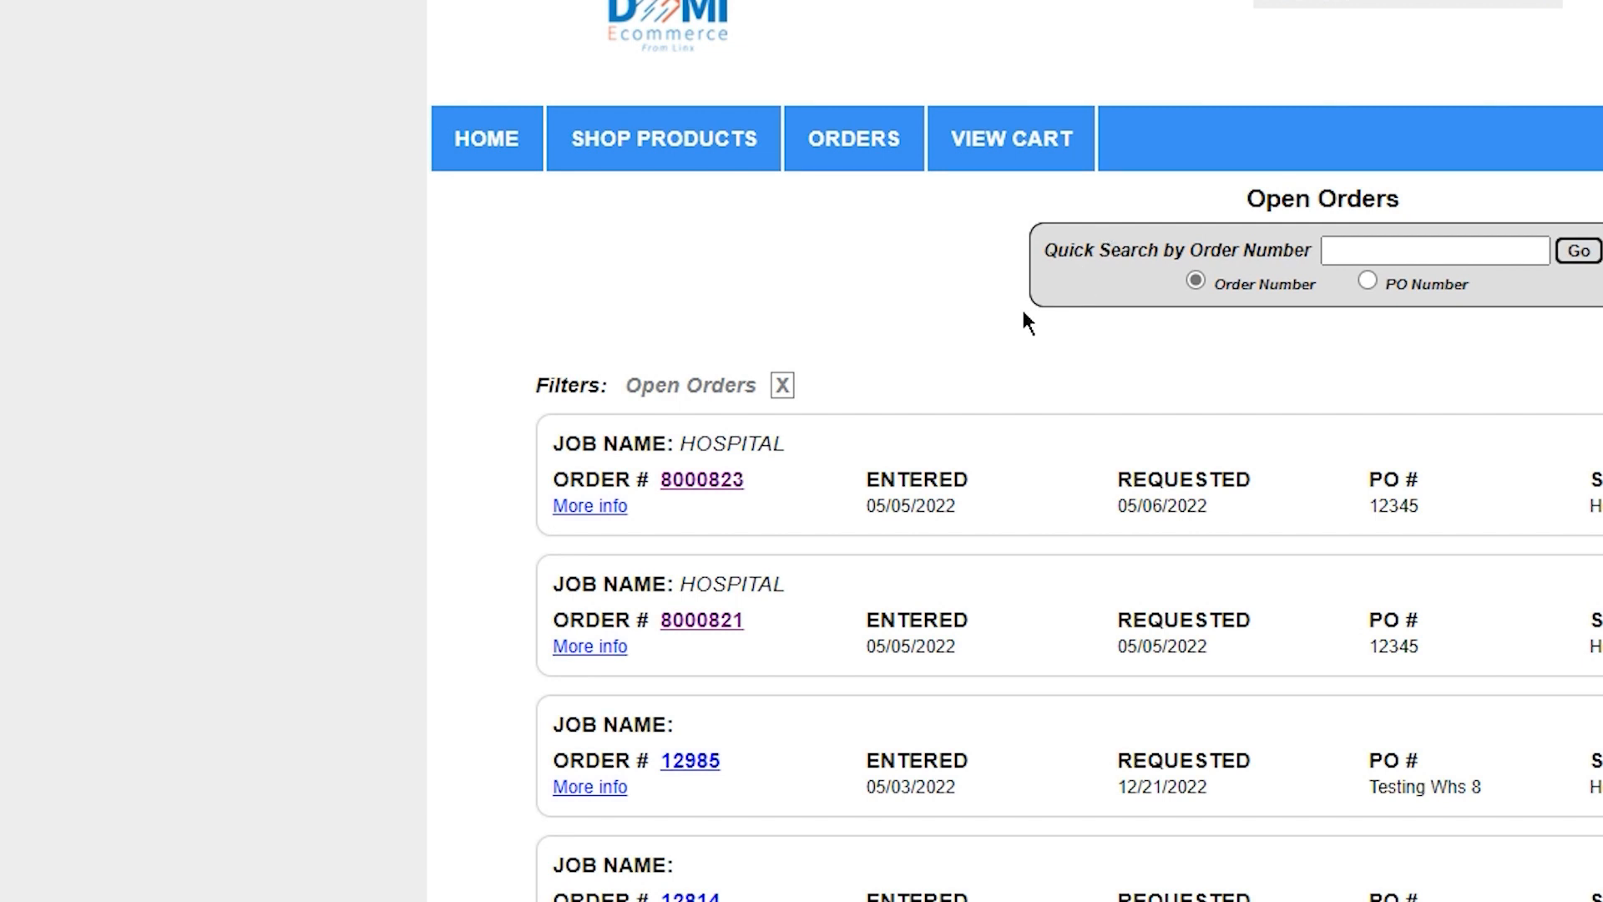
{"action": "left_click", "coordinate": [729, 488]}
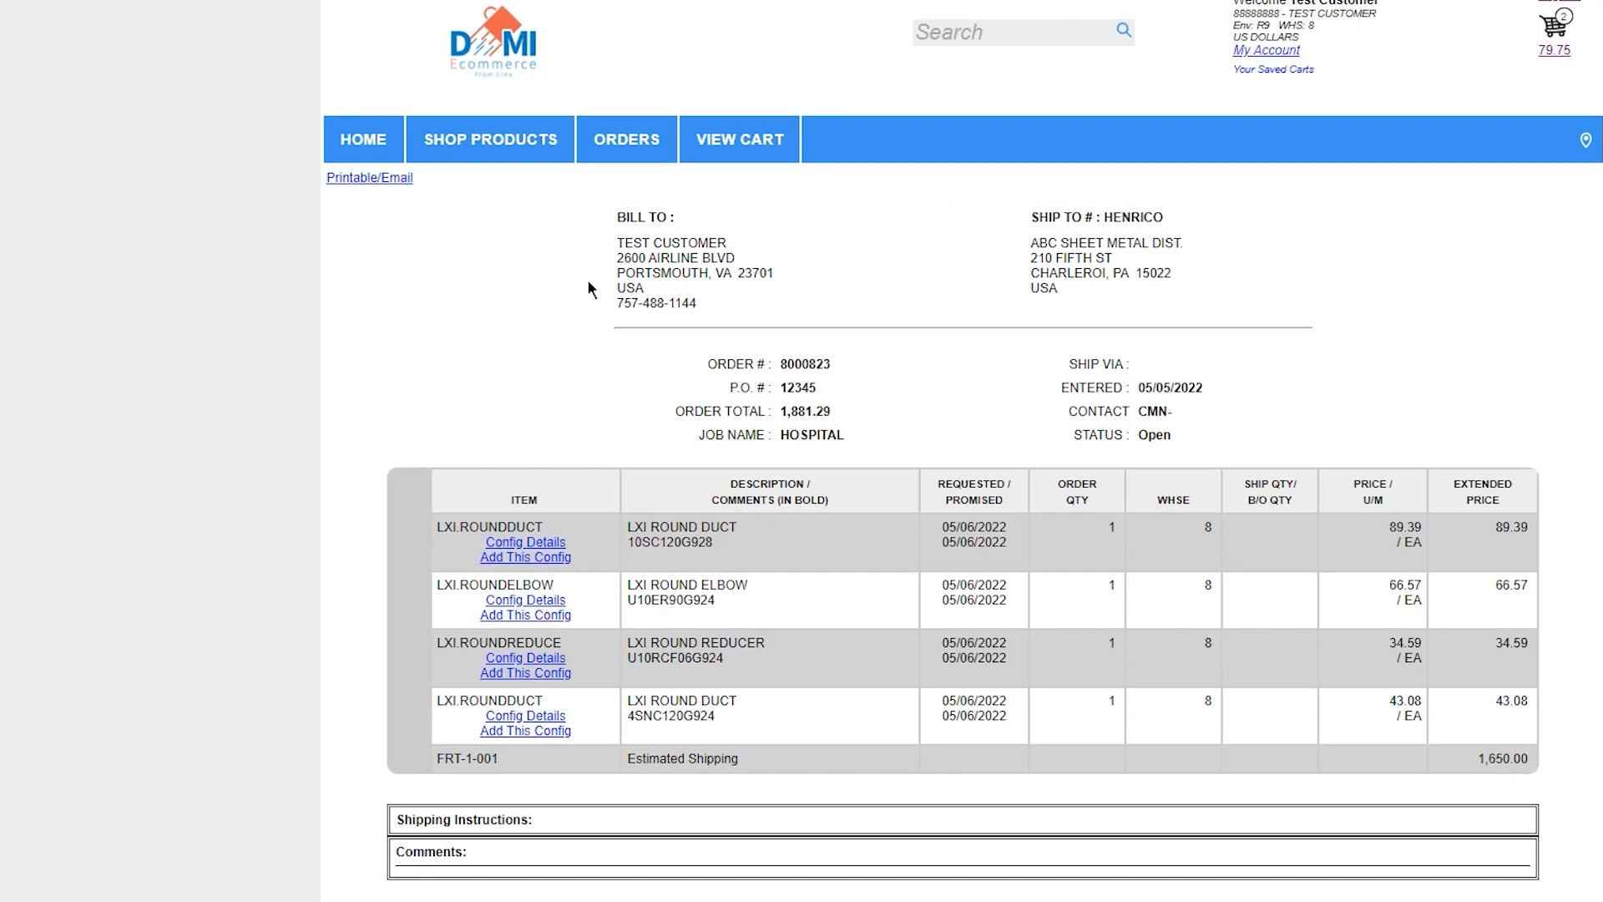
Go to the invoices and open the first invoice to view its details
{"action": "mouse_move", "coordinate": [506, 142]}
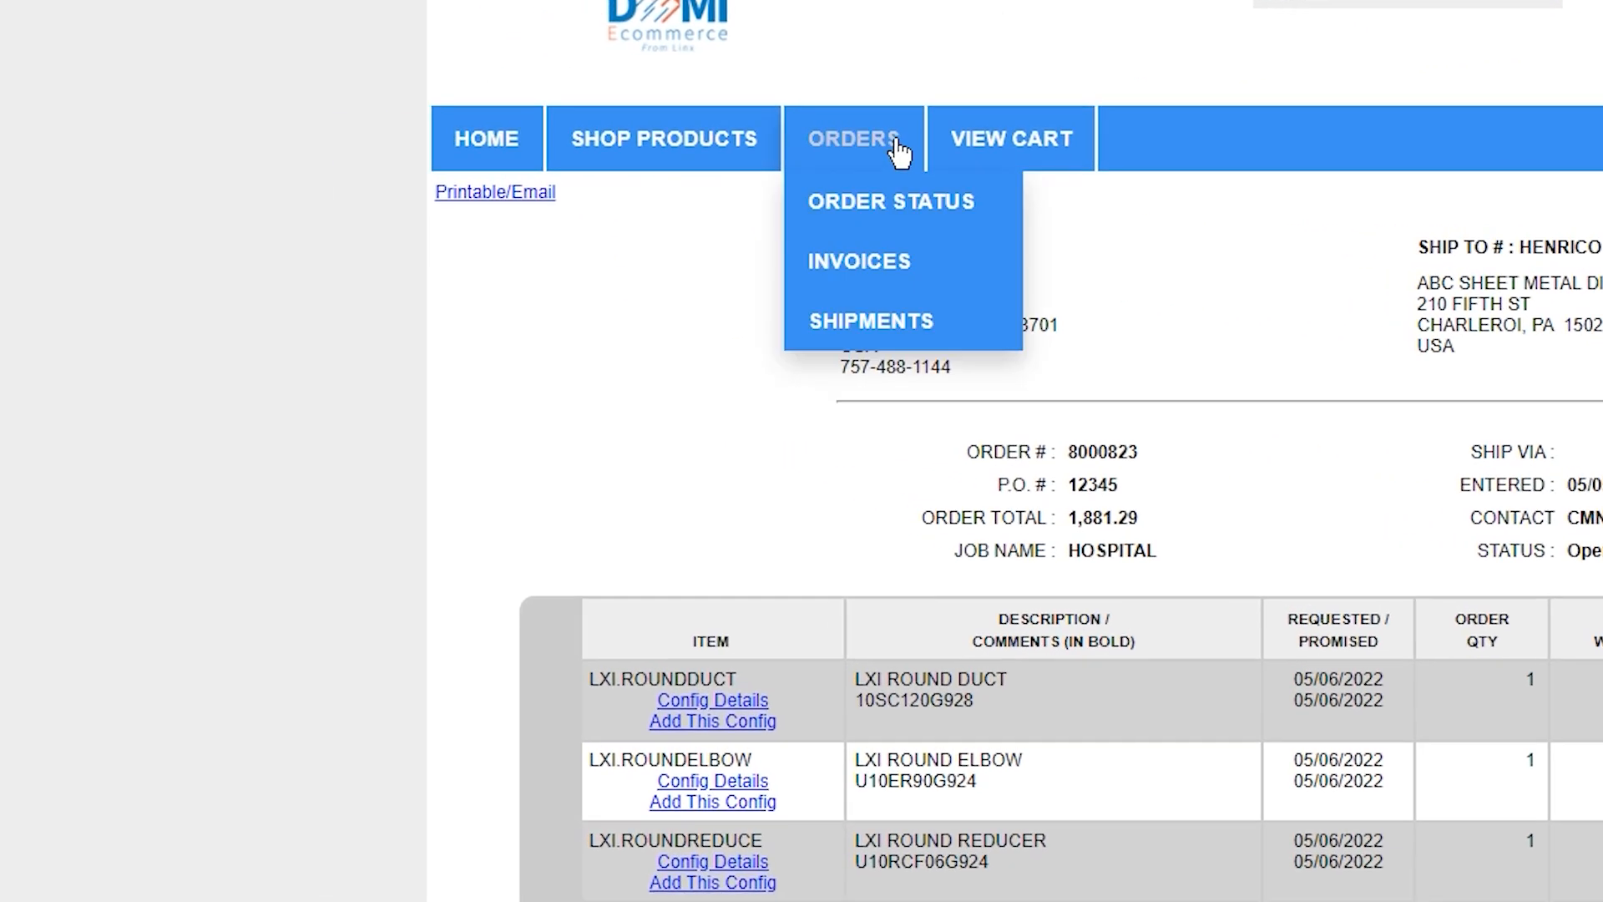
{"action": "left_click", "coordinate": [860, 266]}
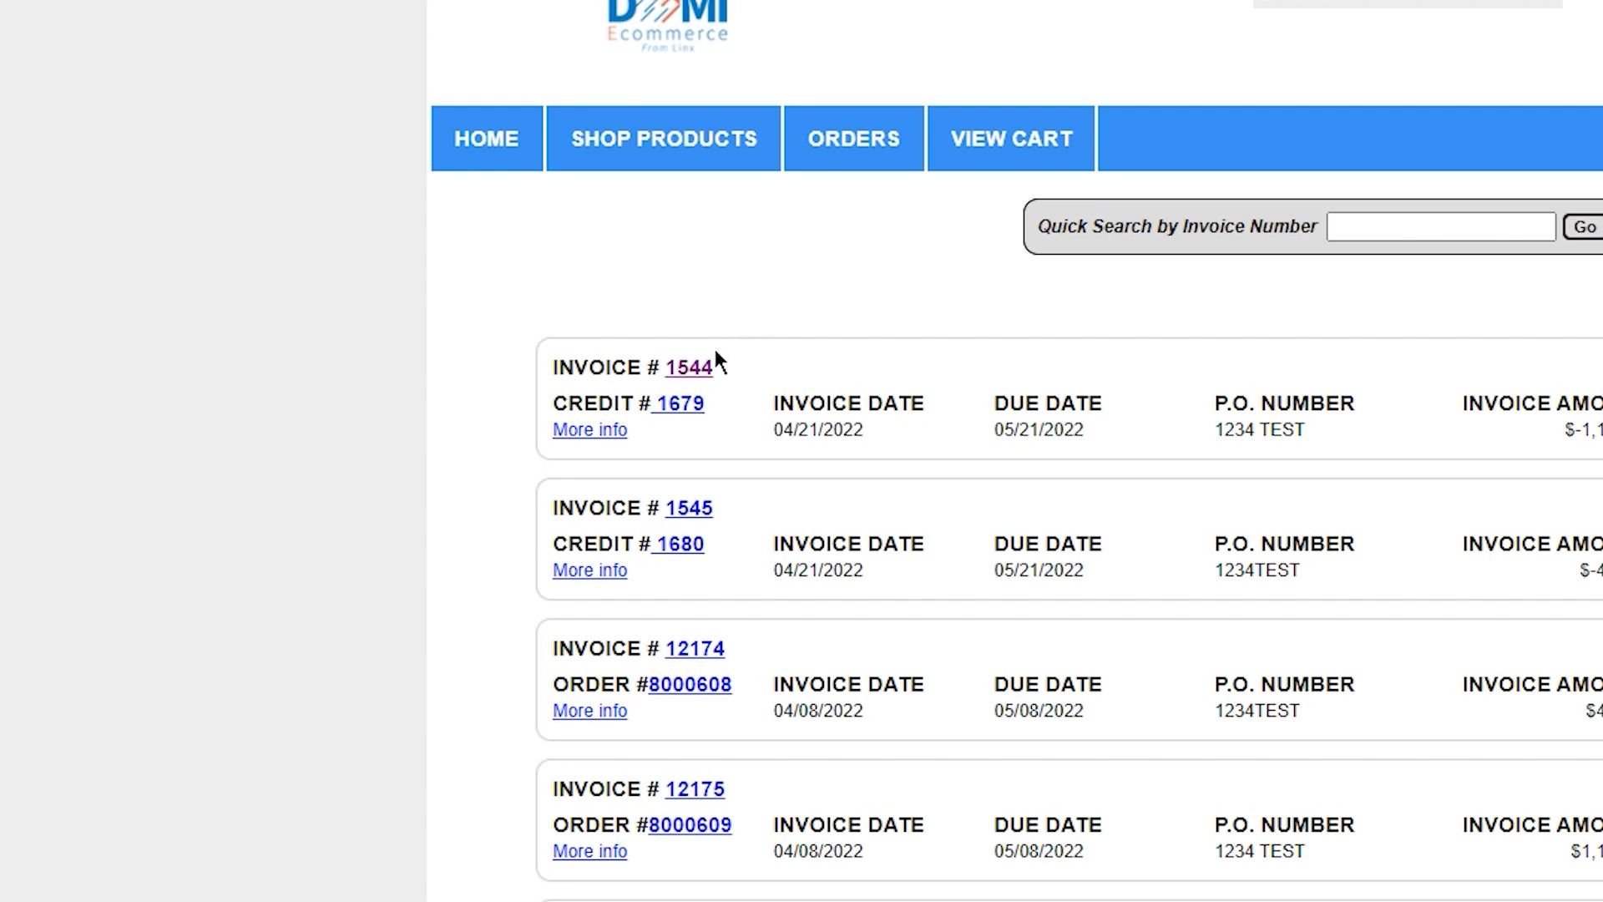
{"action": "left_click", "coordinate": [693, 367]}
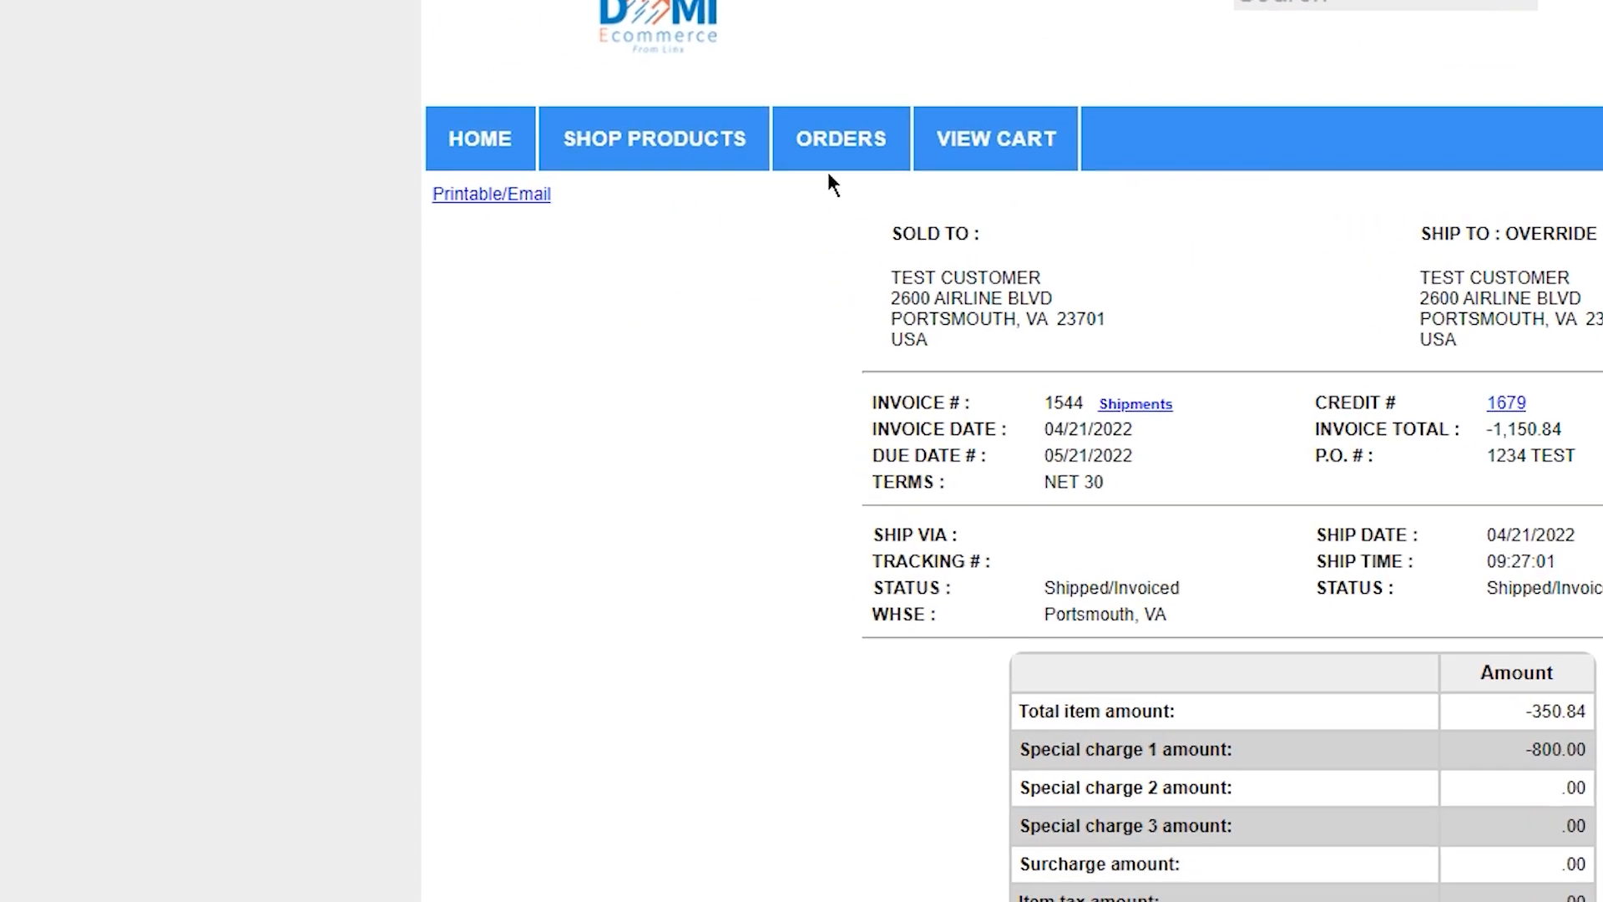
Go to the shipments and open the first shipment in the list
{"action": "mouse_move", "coordinate": [508, 142]}
{"action": "left_click", "coordinate": [843, 321]}
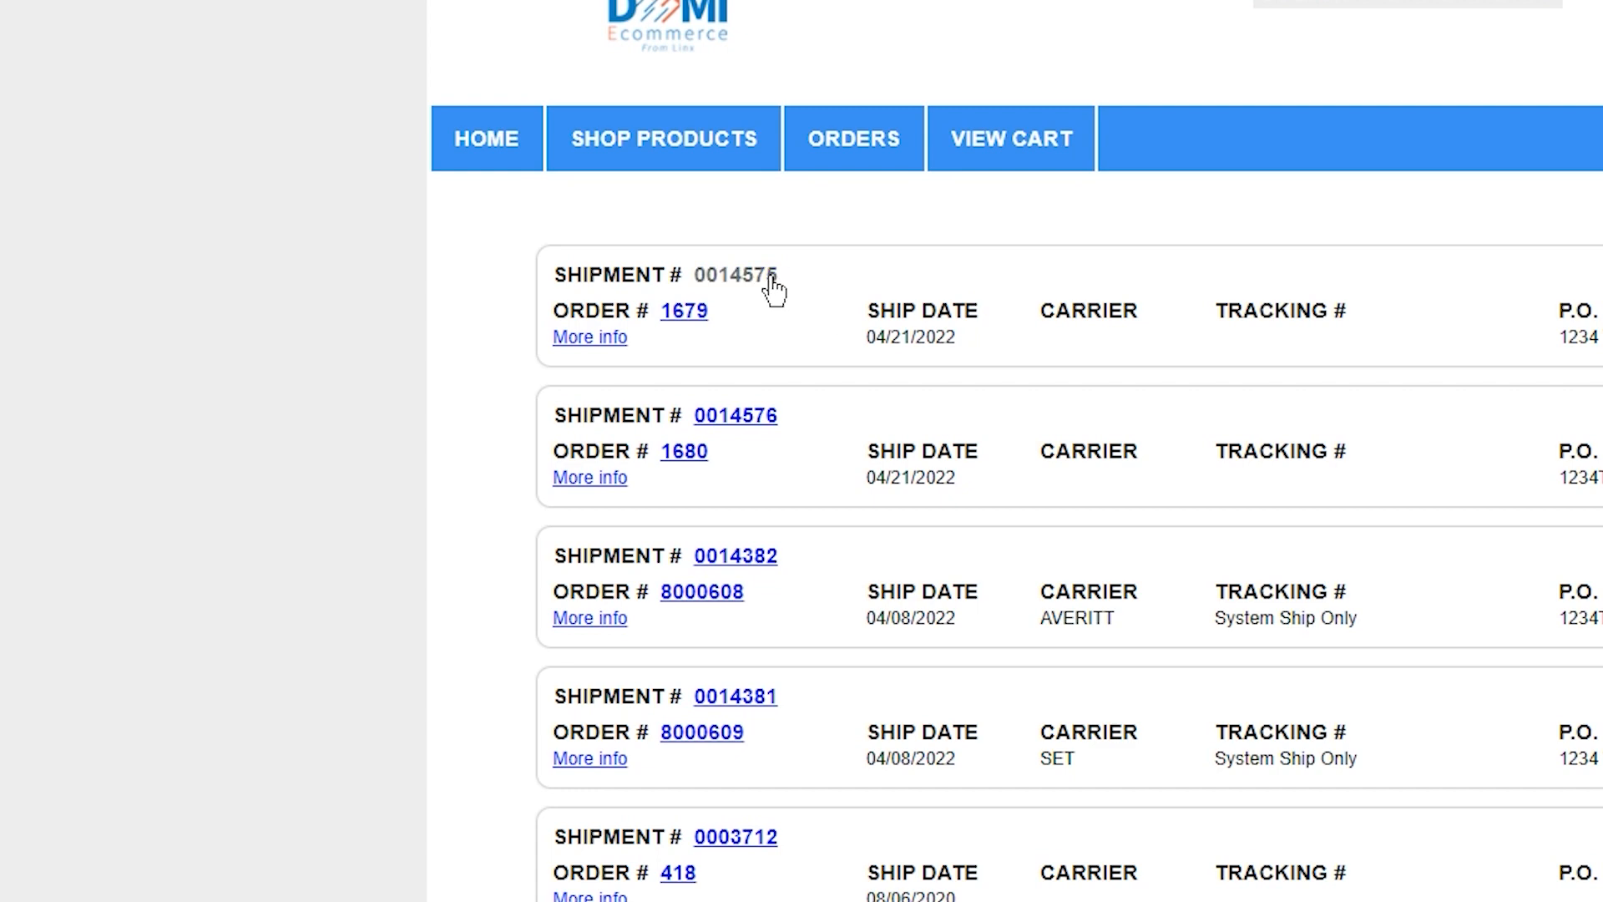
{"action": "left_click", "coordinate": [772, 280]}
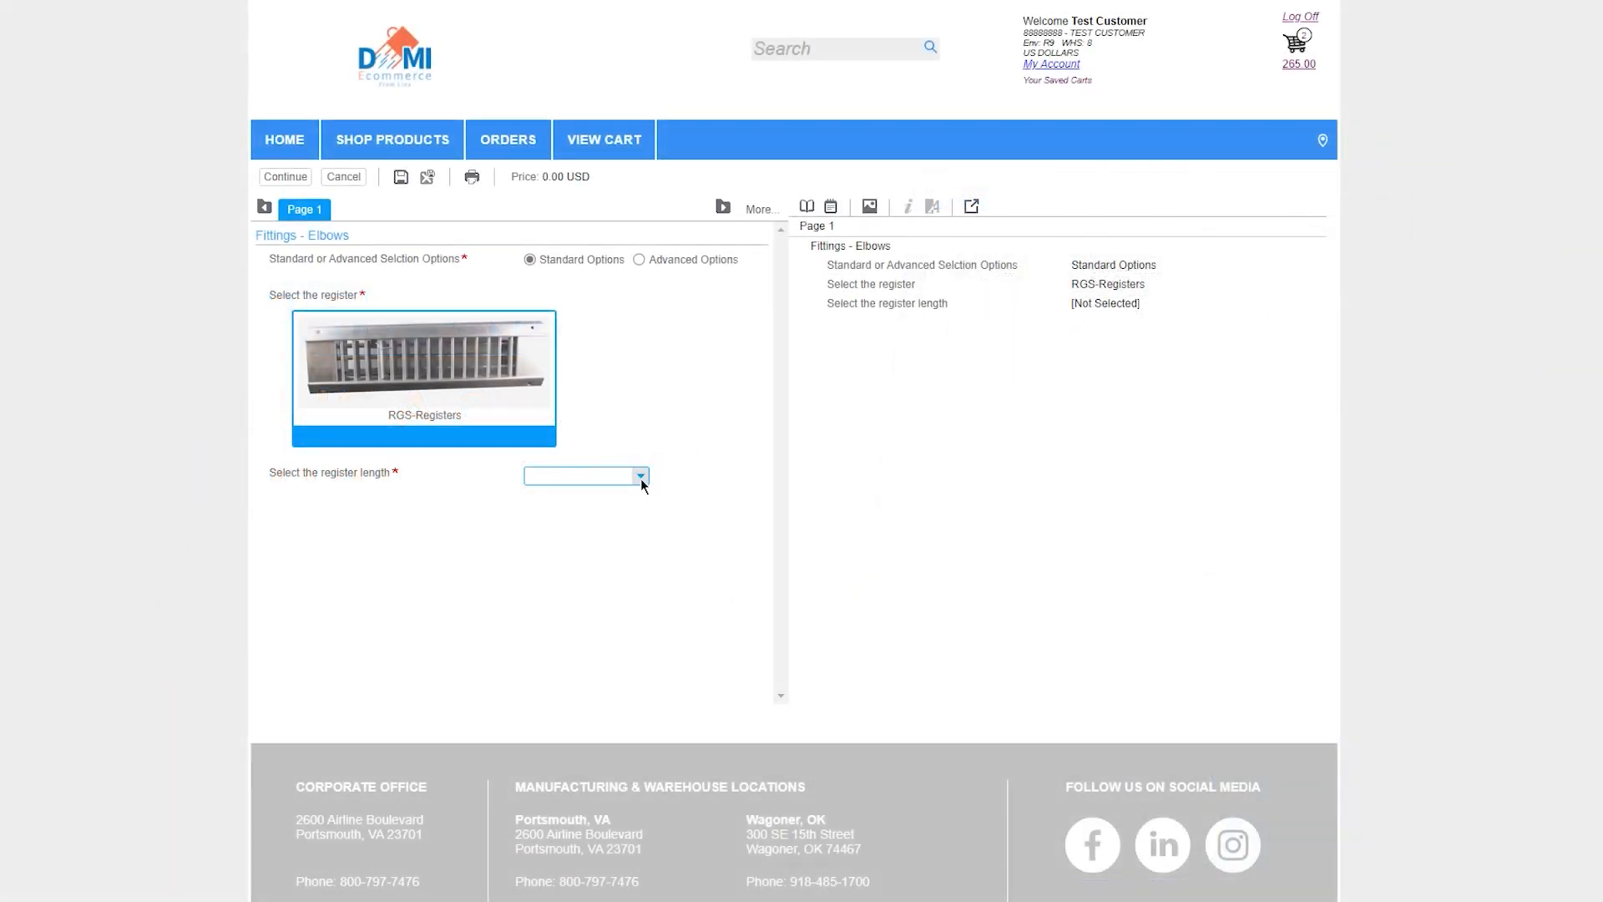
Configure the RGS register with a length of 13 and a width of 3, and add it to the cart
{"action": "left_click", "coordinate": [640, 478]}
{"action": "left_click", "coordinate": [586, 510]}
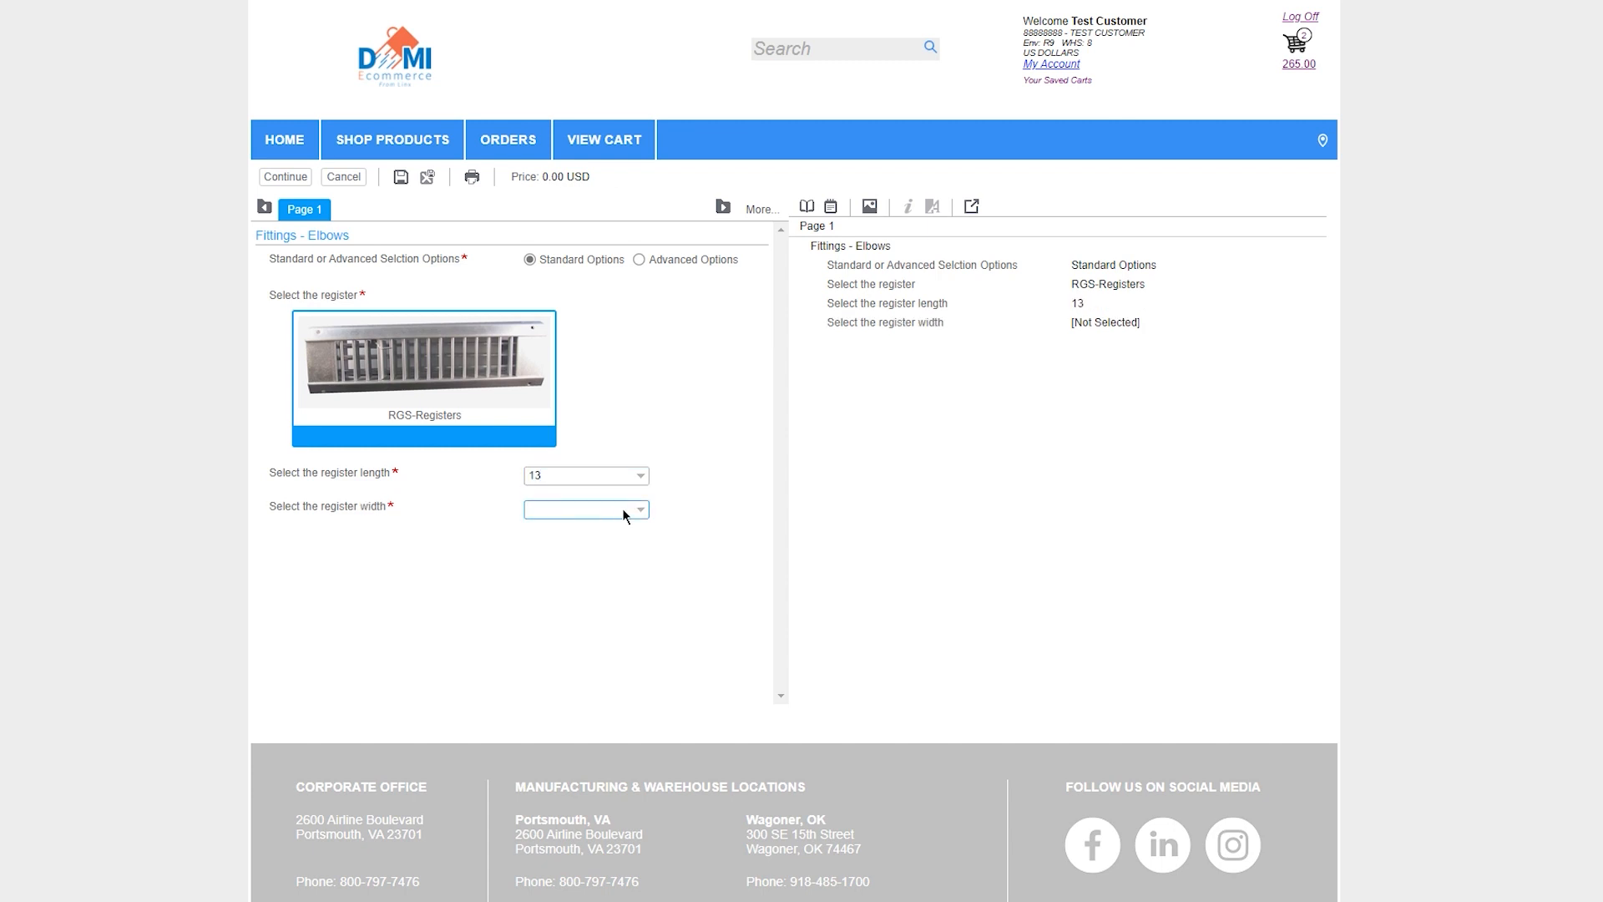
{"action": "left_click", "coordinate": [640, 509]}
{"action": "left_click", "coordinate": [578, 542]}
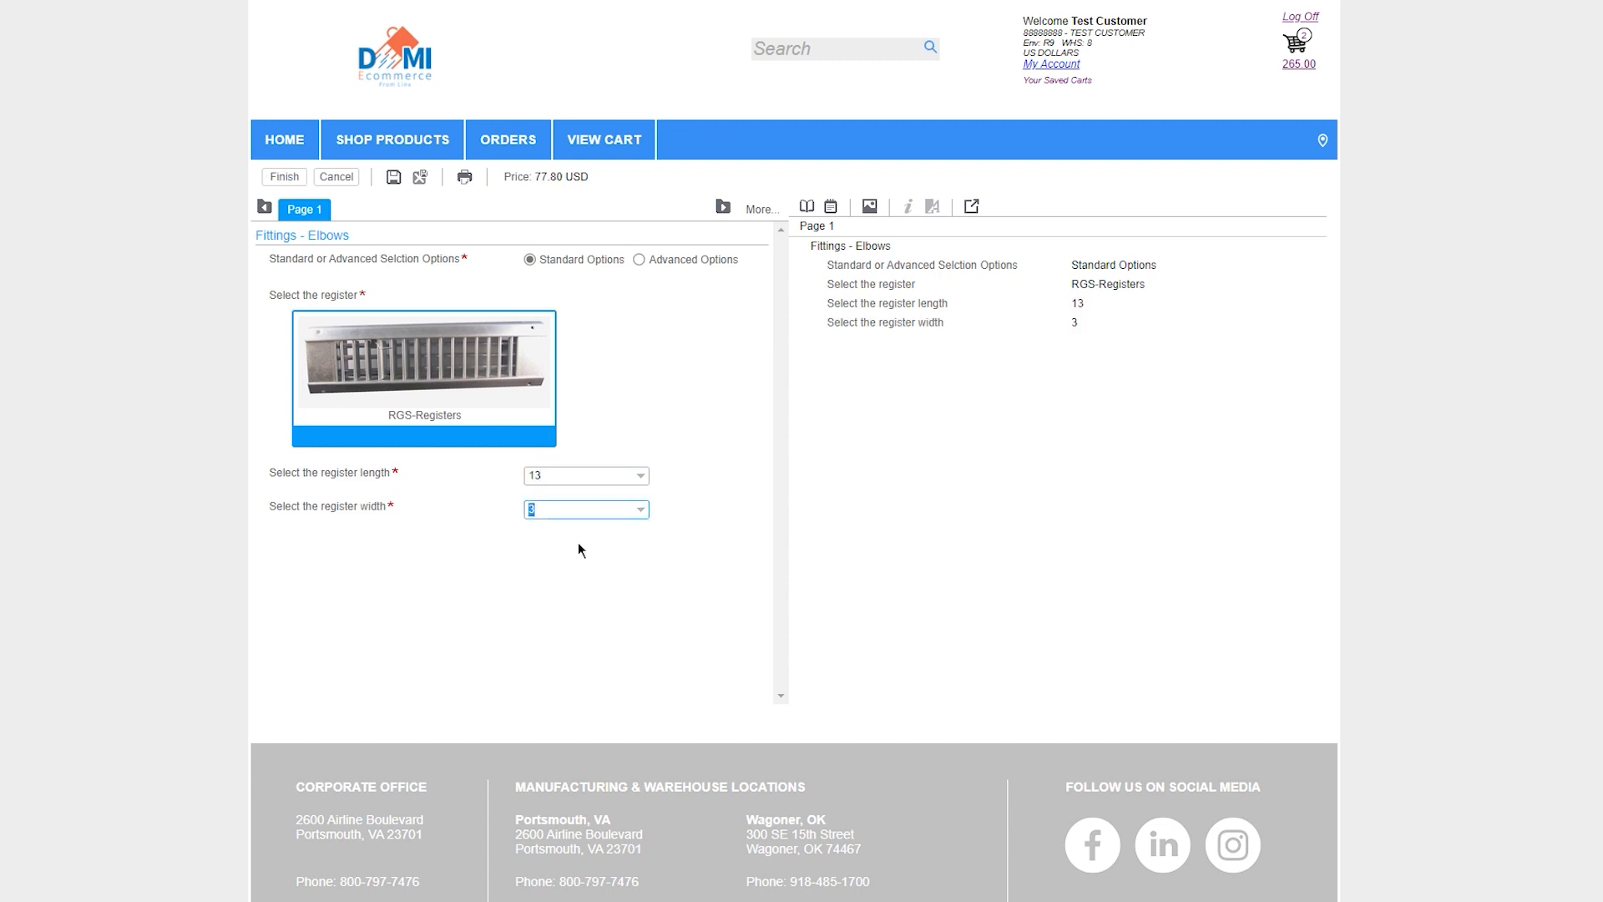
{"action": "left_click", "coordinate": [283, 177]}
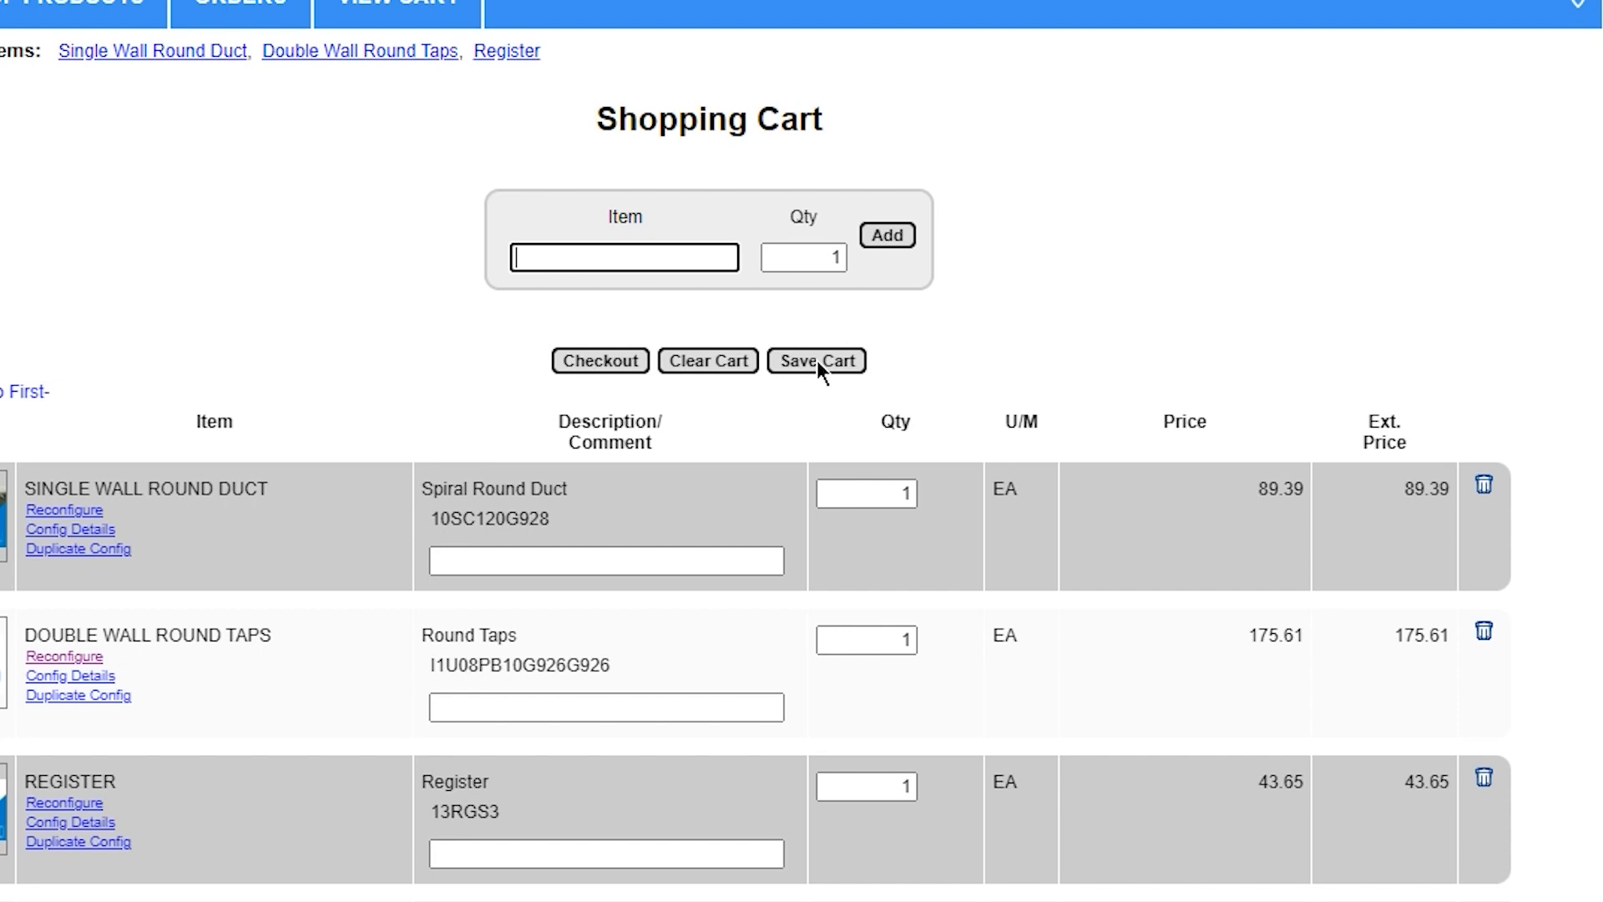
Save the shopping cart and open it from the list of saved carts
{"action": "left_click", "coordinate": [818, 361]}
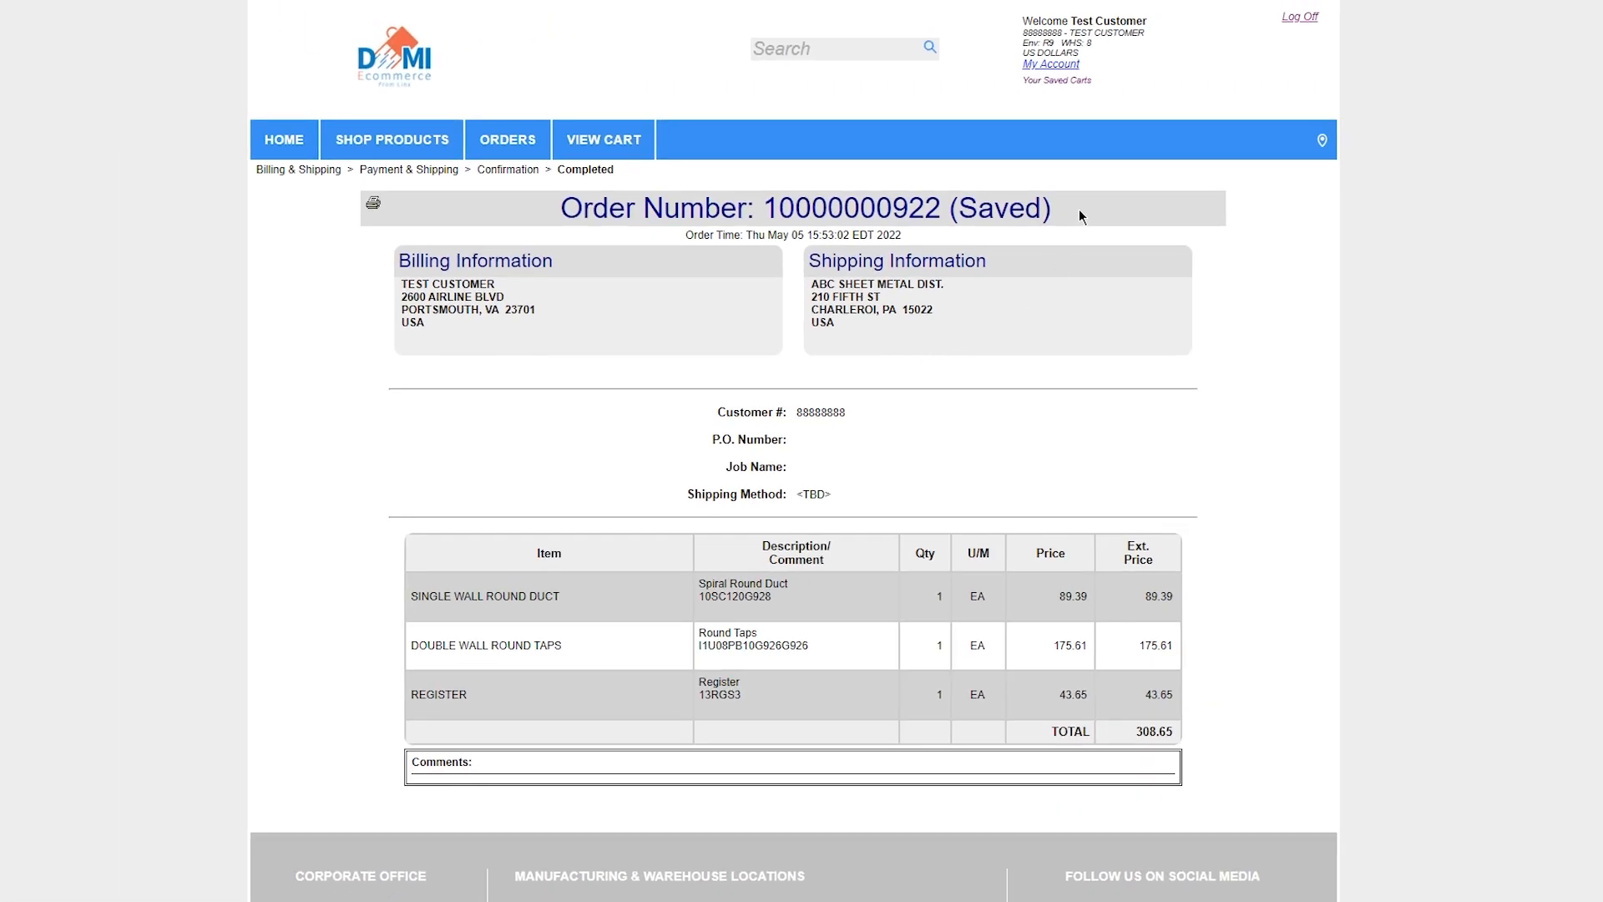
{"action": "mouse_move", "coordinate": [610, 148]}
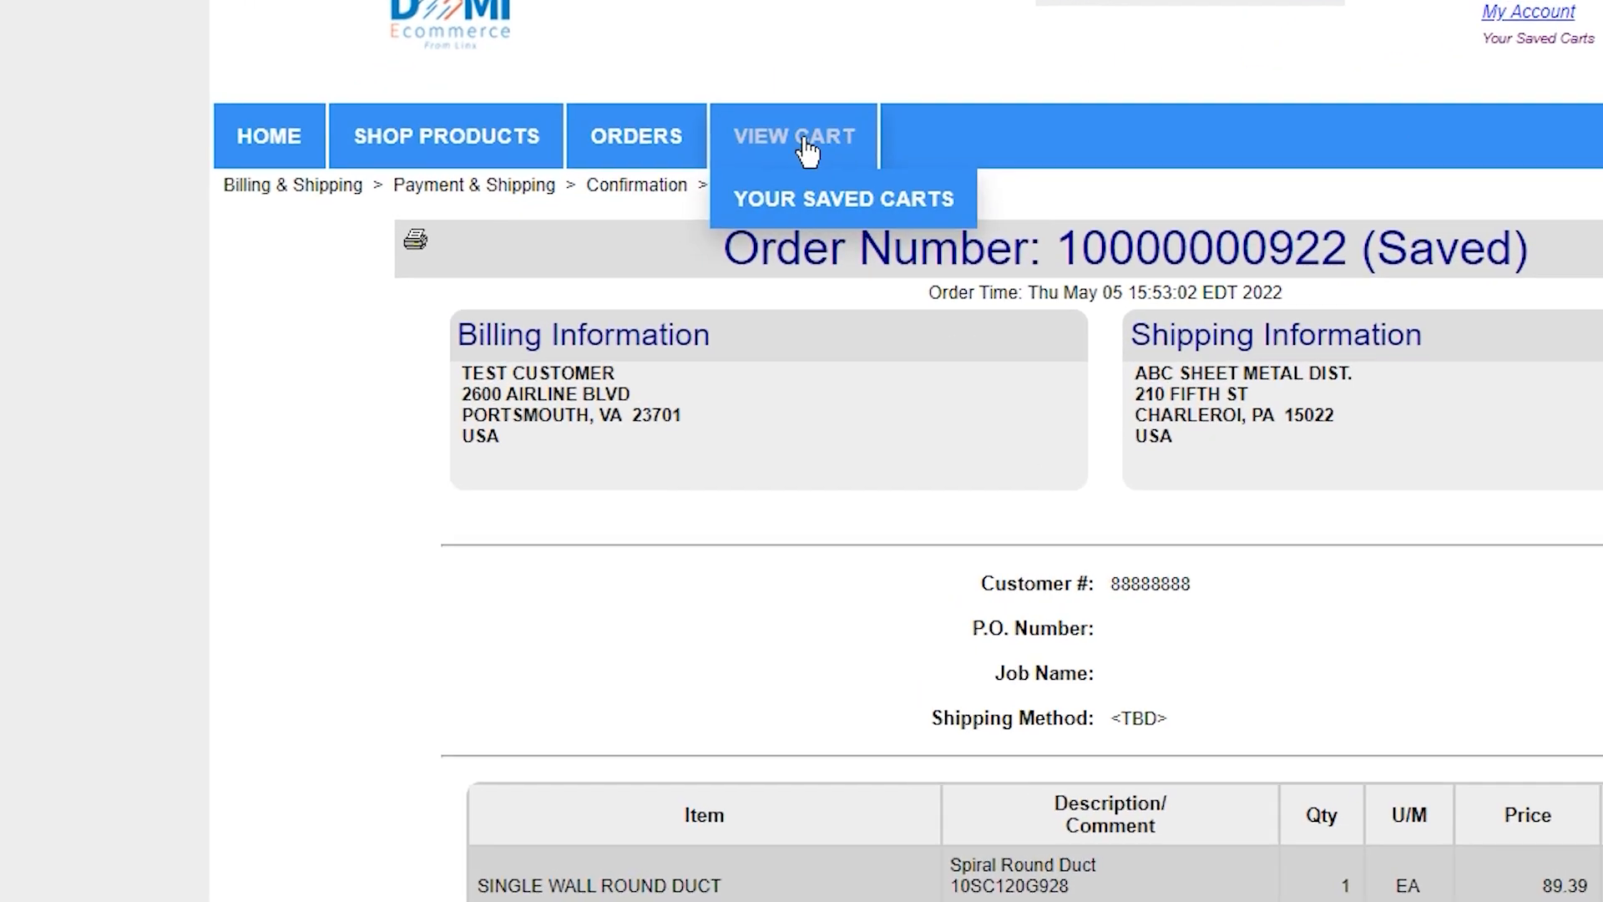
{"action": "left_click", "coordinate": [815, 200]}
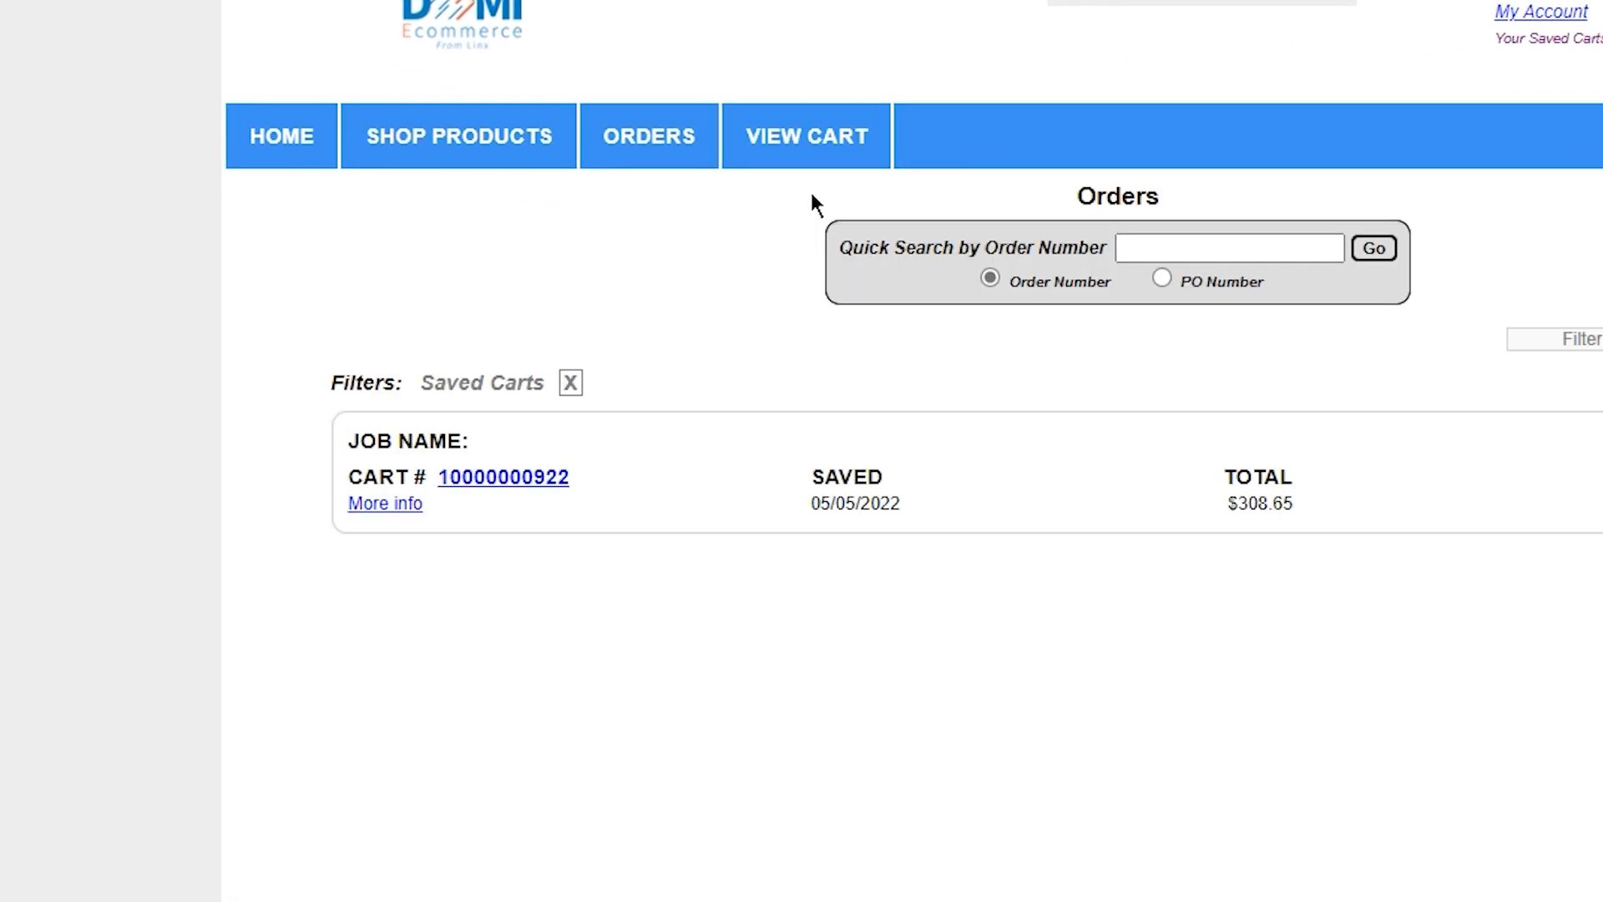
{"action": "left_click", "coordinate": [527, 489]}
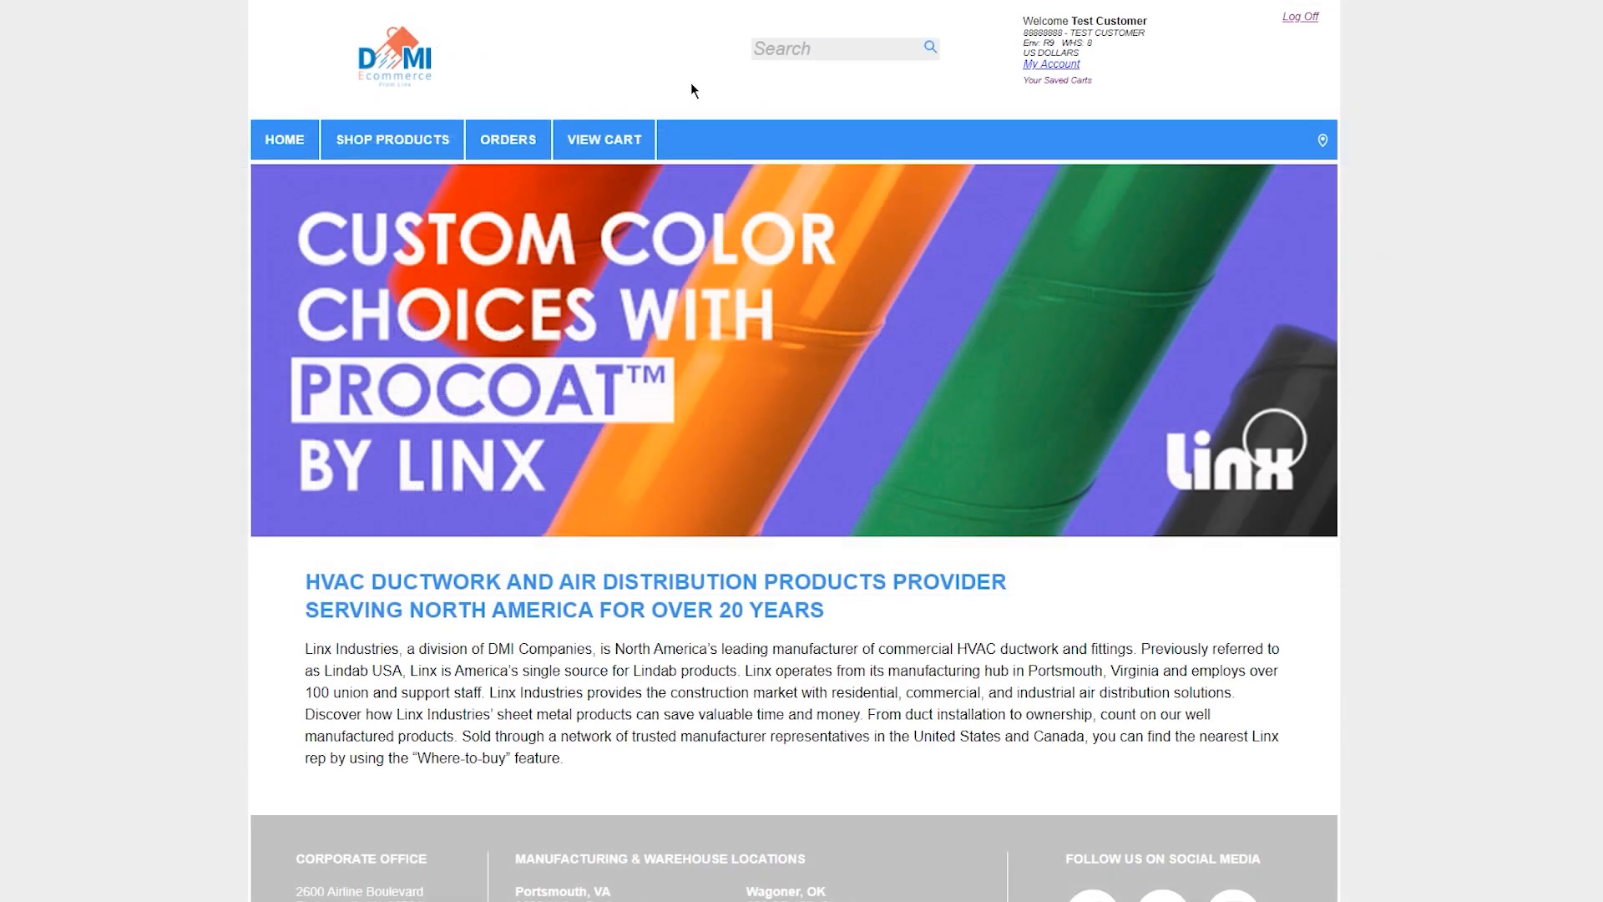
Open the newest Hospital quote from the list of quotes
{"action": "mouse_move", "coordinate": [510, 142]}
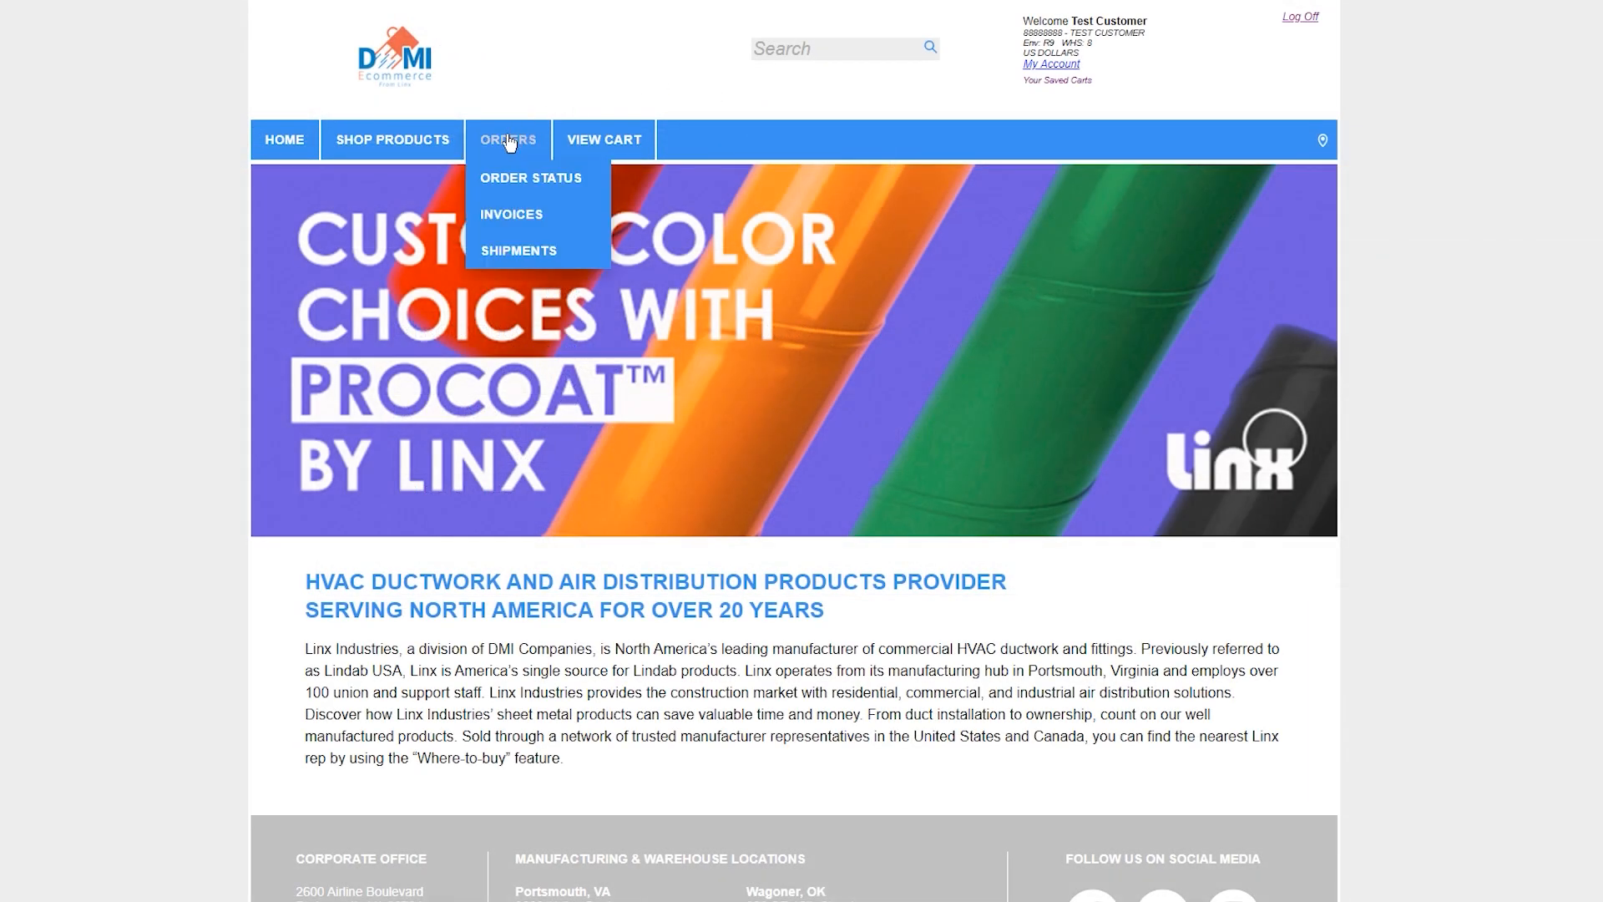
{"action": "mouse_move", "coordinate": [513, 176]}
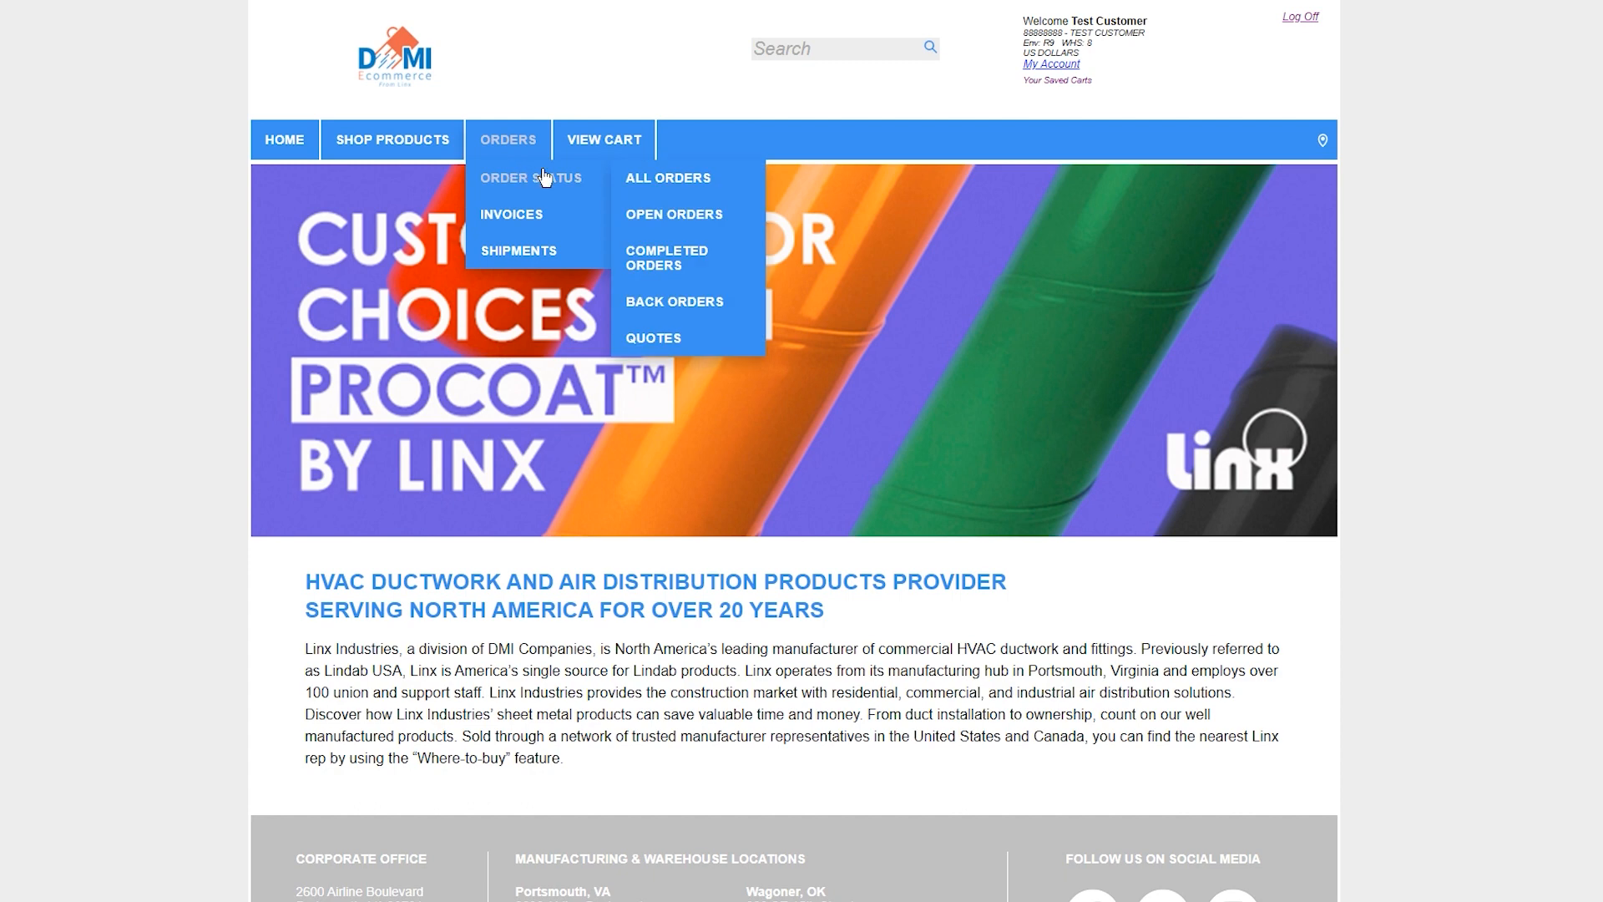
{"action": "left_click", "coordinate": [654, 339]}
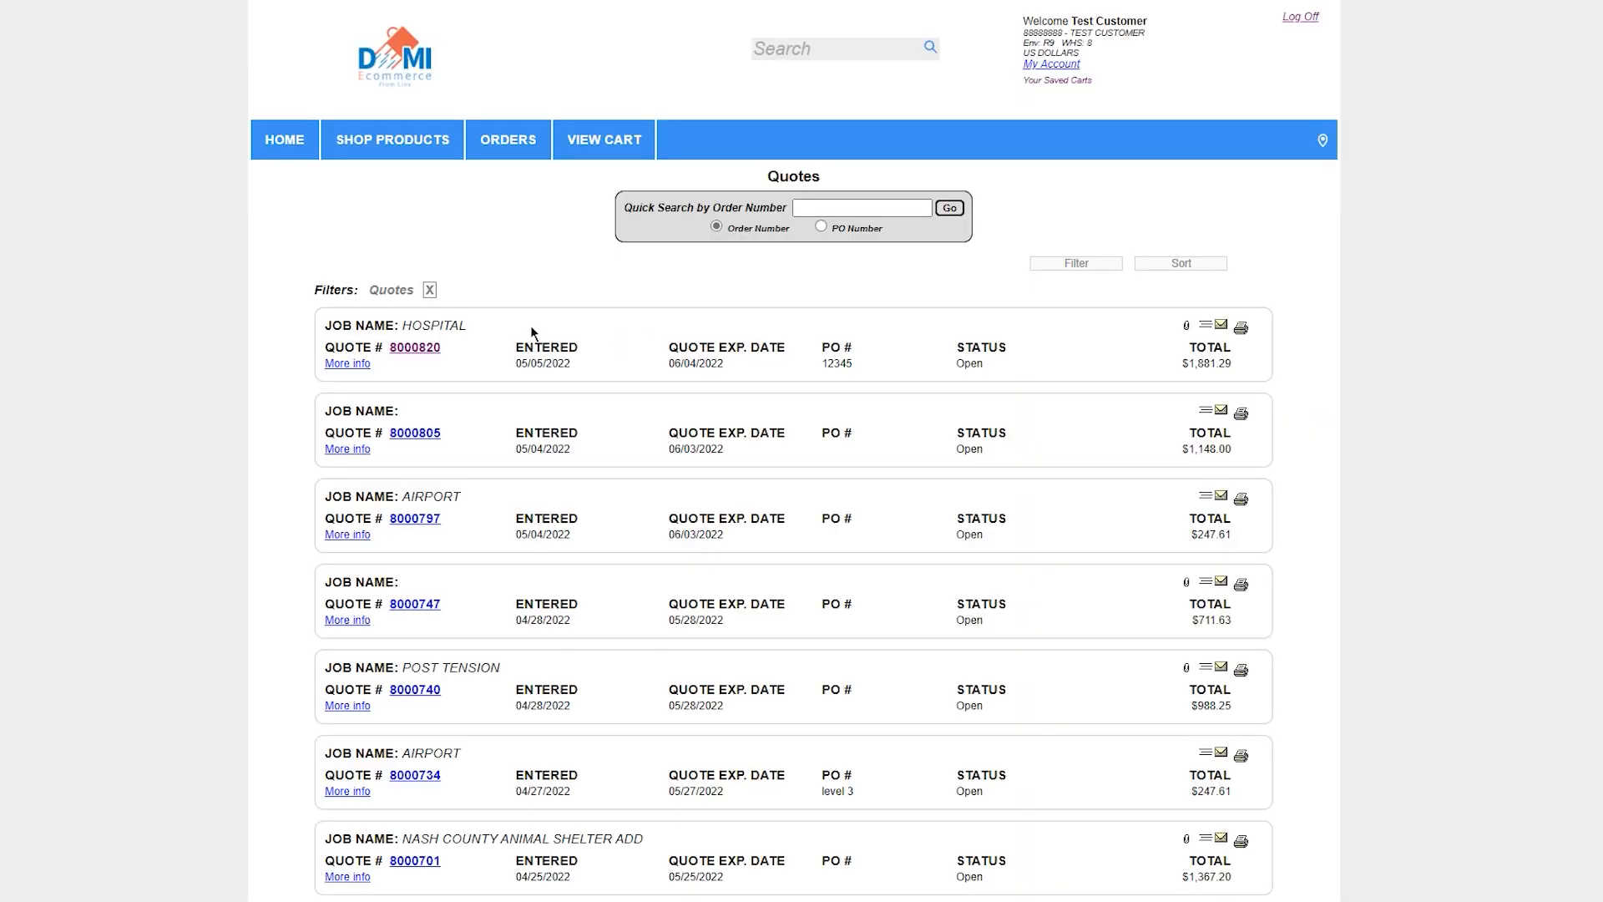
{"action": "left_click", "coordinate": [426, 351]}
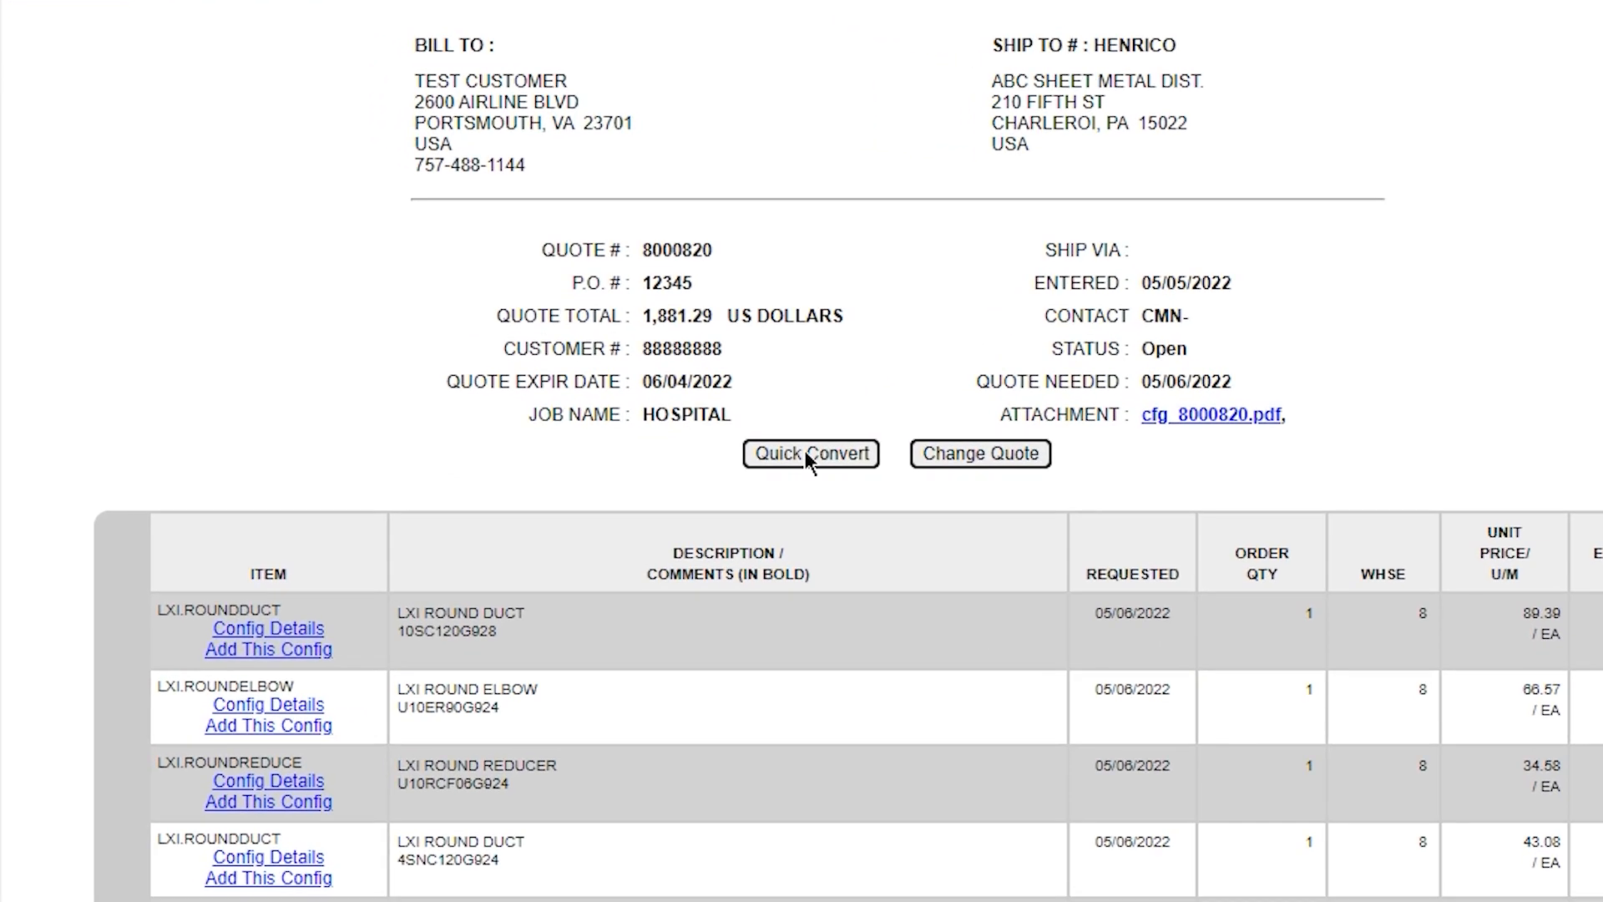
Convert the Hospital quote to another quote with the PO number "Level 3", keeping the default conversion options
{"action": "left_click", "coordinate": [807, 457]}
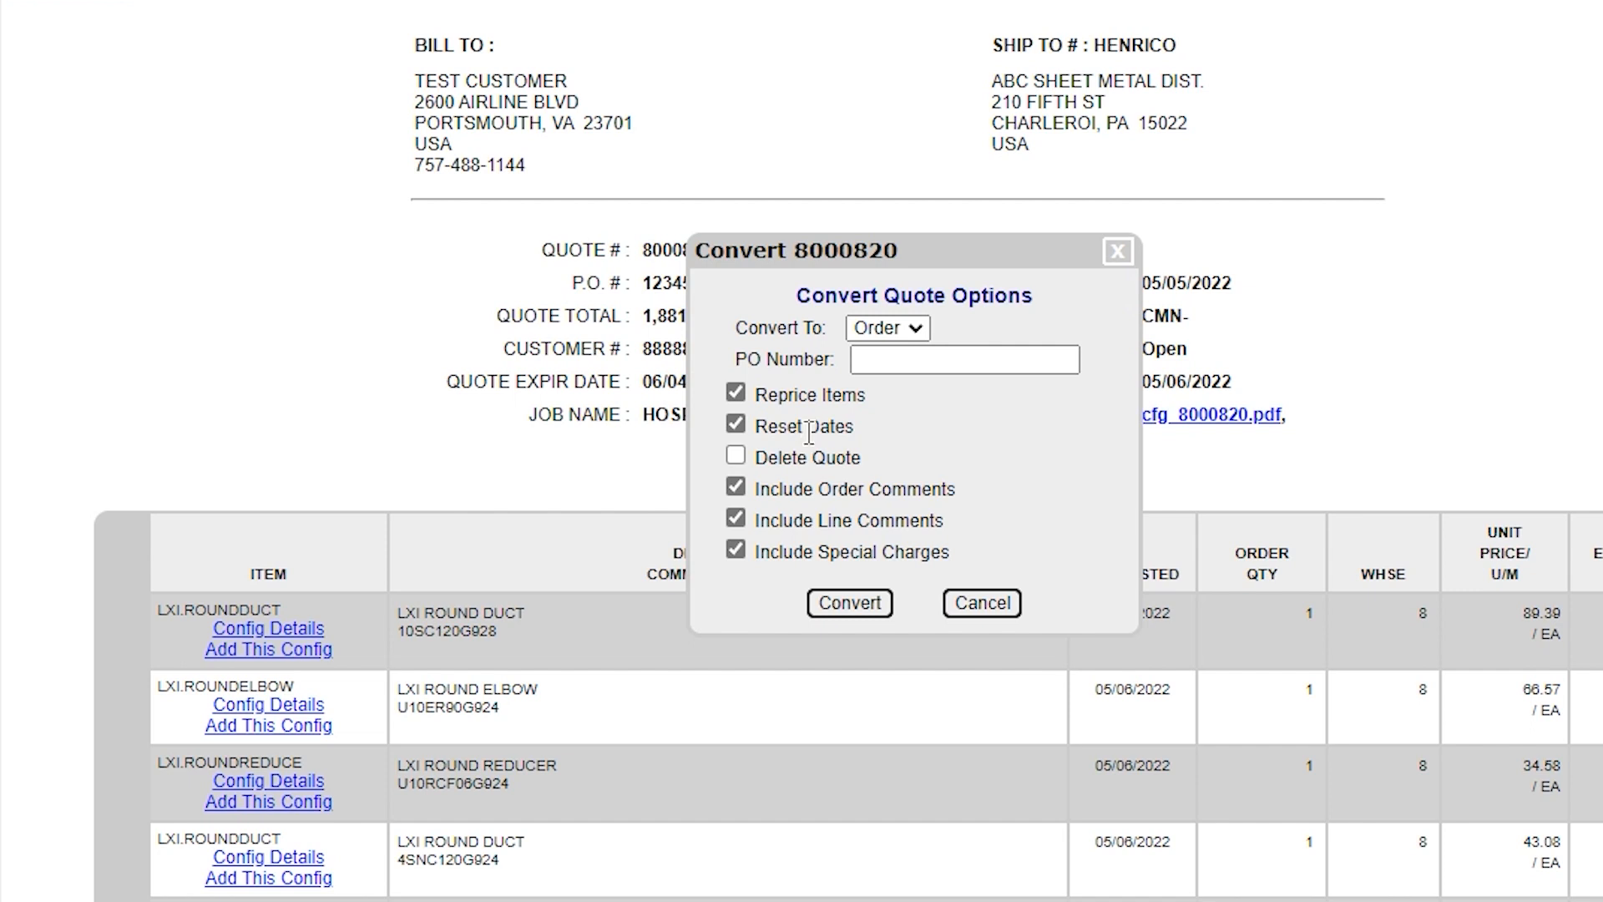
{"action": "left_click", "coordinate": [919, 329]}
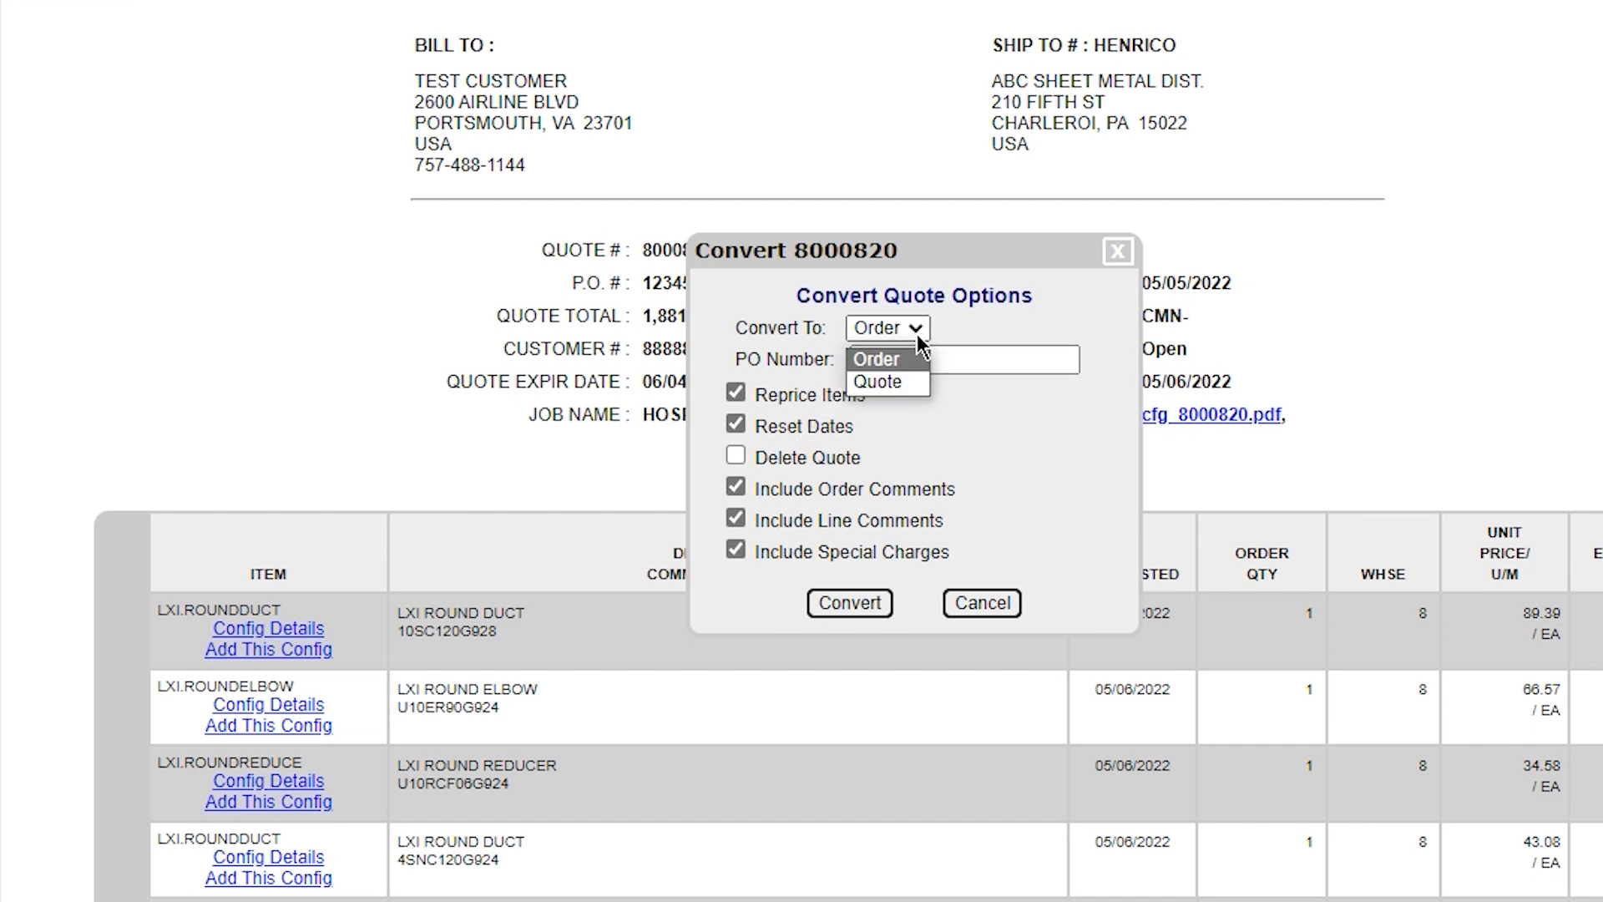
{"action": "left_click", "coordinate": [901, 387]}
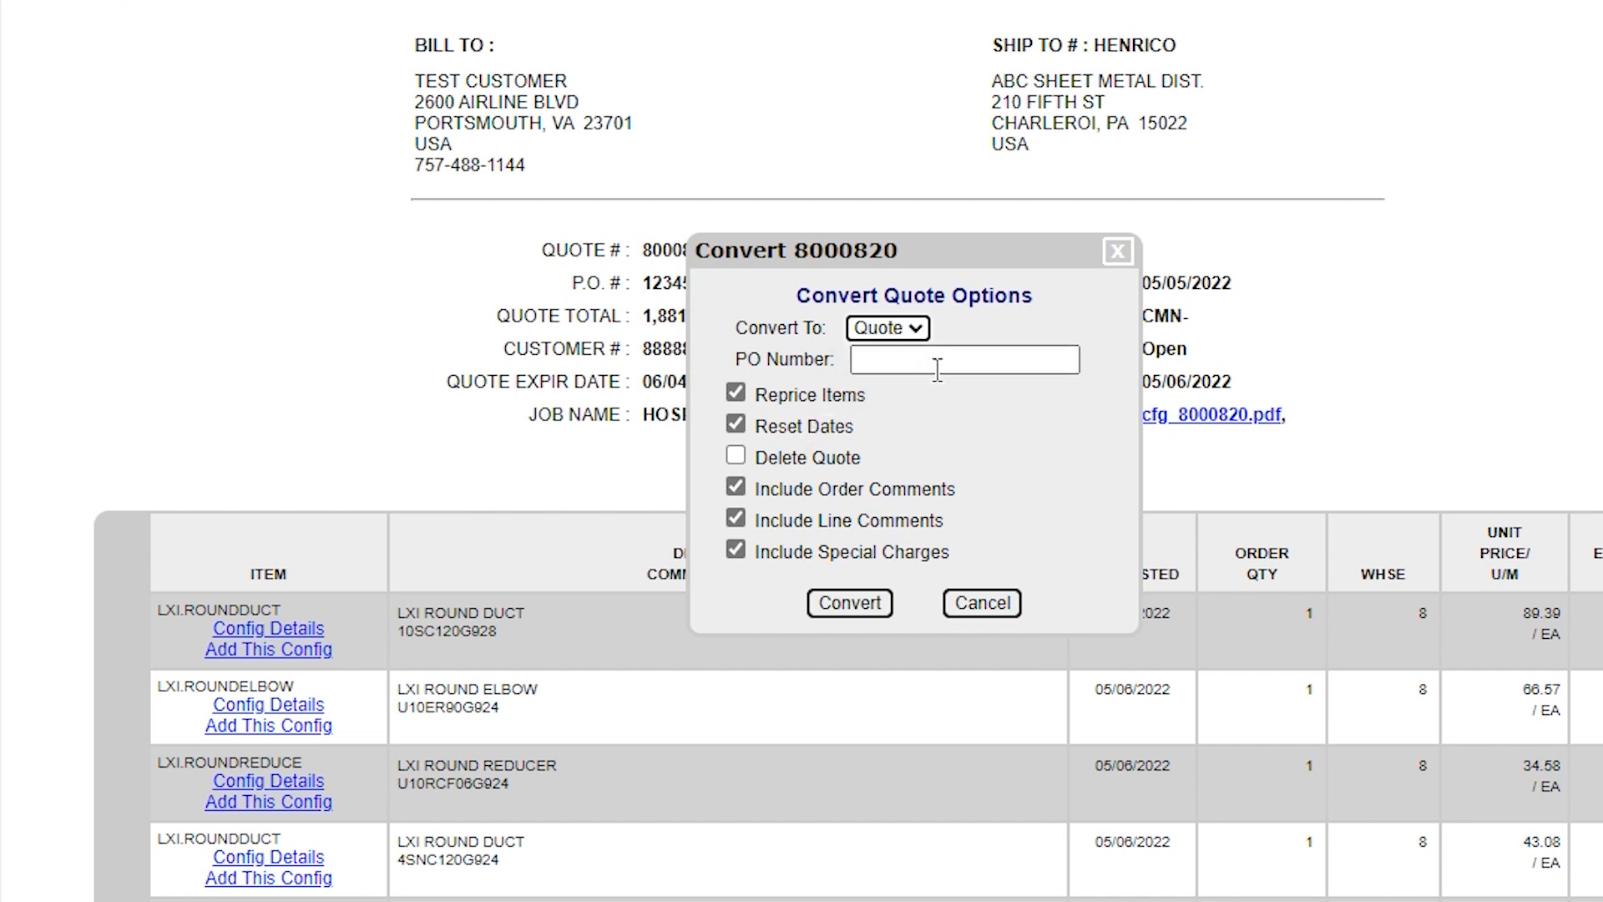
{"action": "left_click", "coordinate": [1001, 358]}
{"action": "type", "text": "Level"}
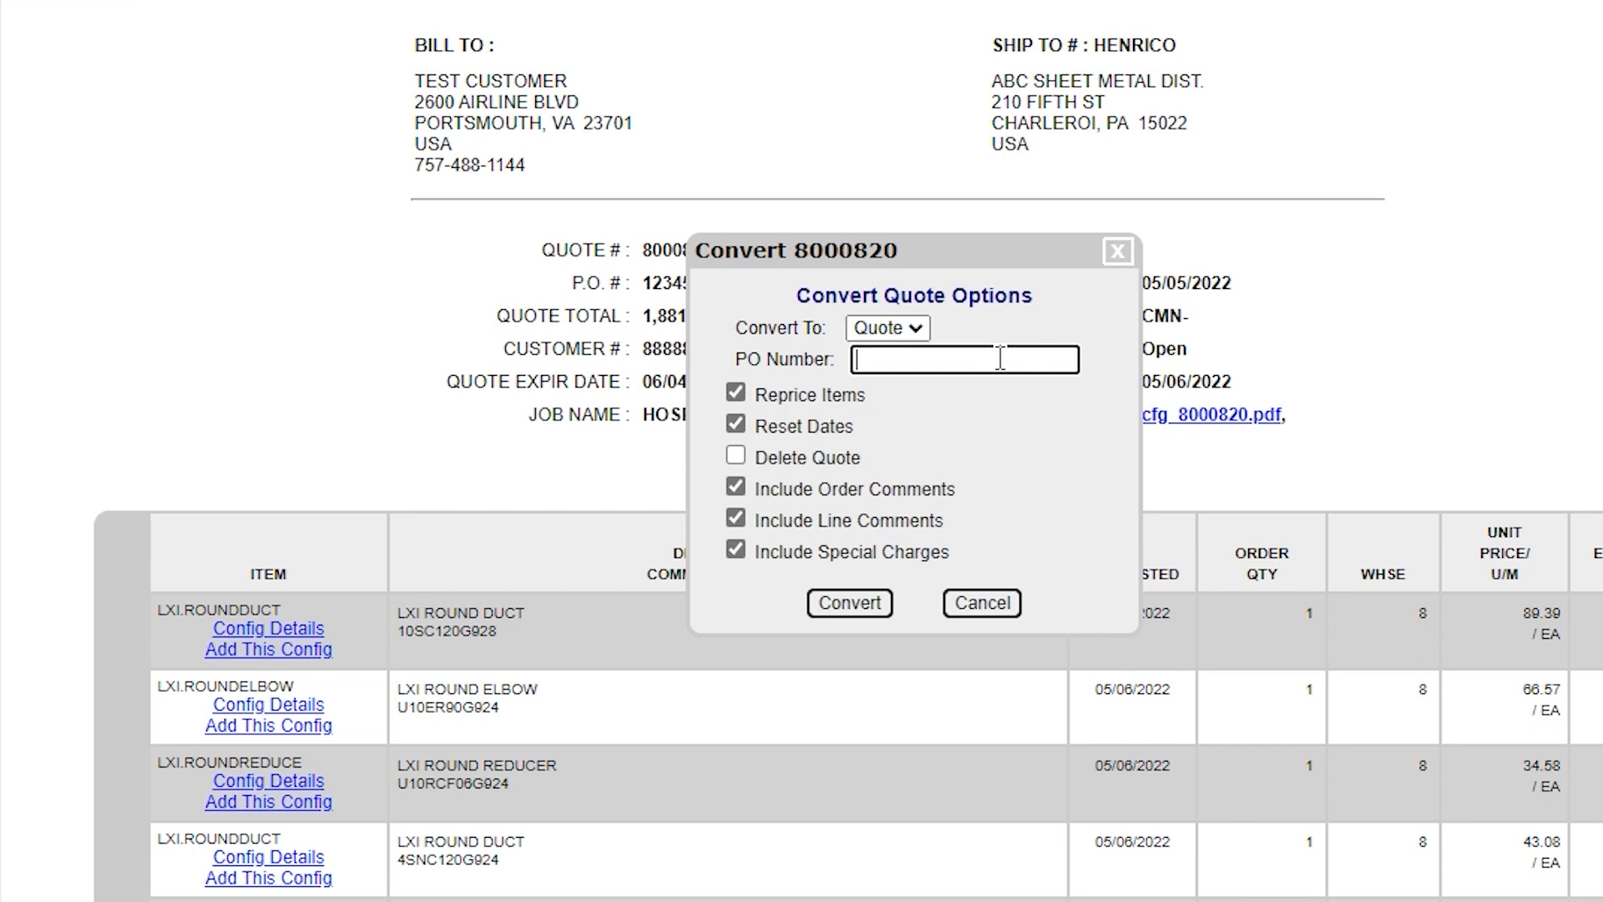
{"action": "type", "text": " 3"}
{"action": "left_click", "coordinate": [843, 603]}
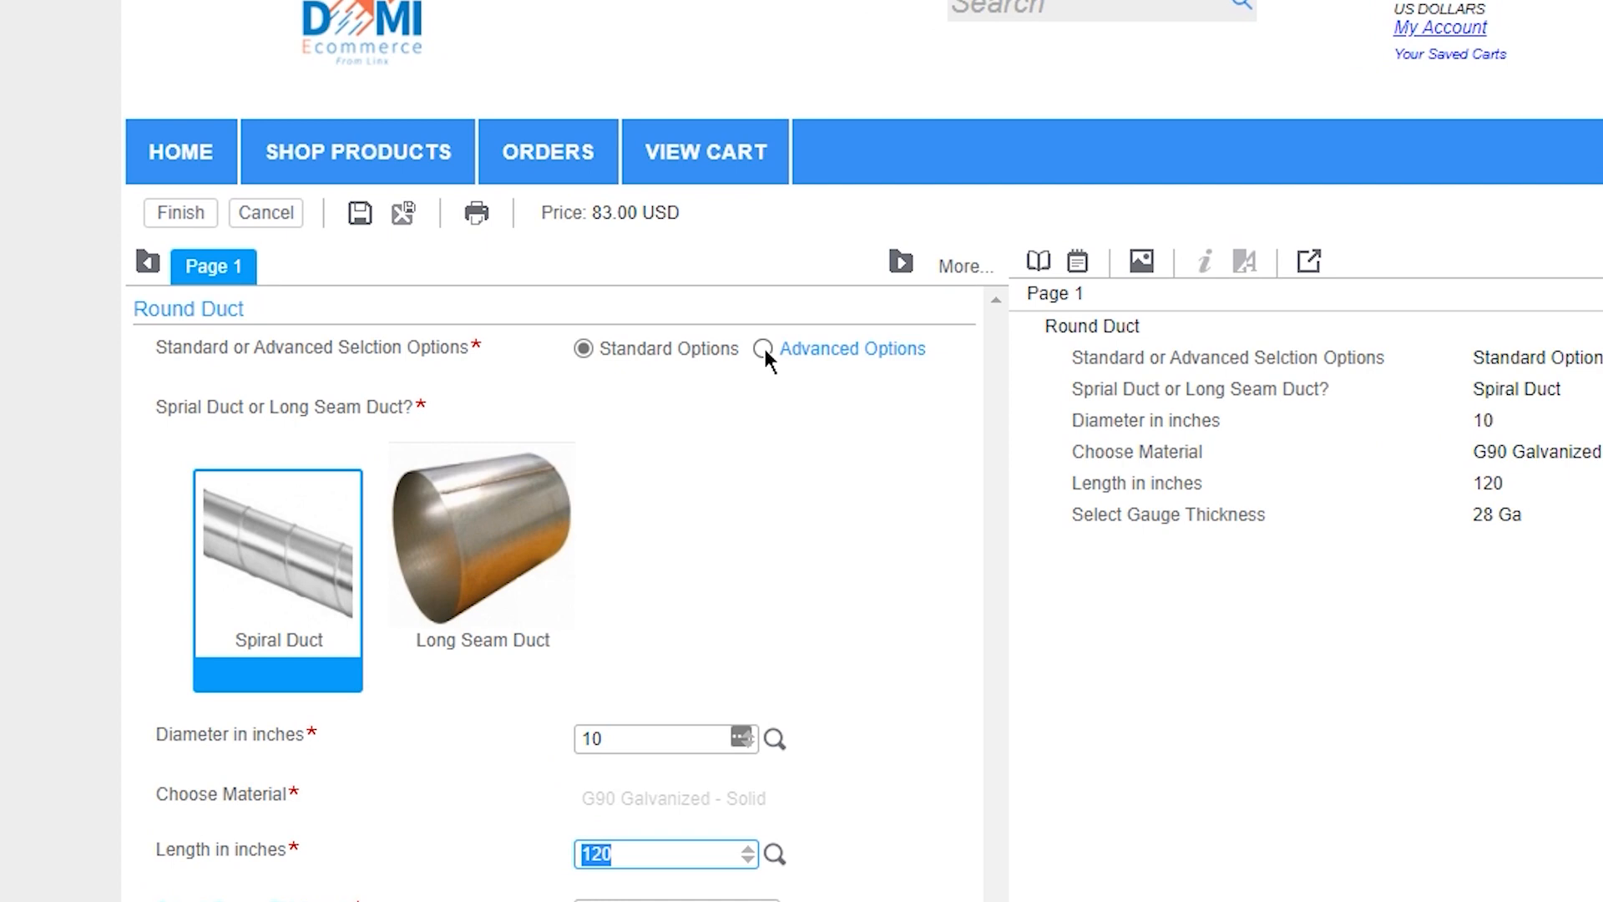
Switch the 10-inch spiral round duct to advanced options and give it a ProCoat coating in Bengal Red
{"action": "left_click", "coordinate": [640, 260]}
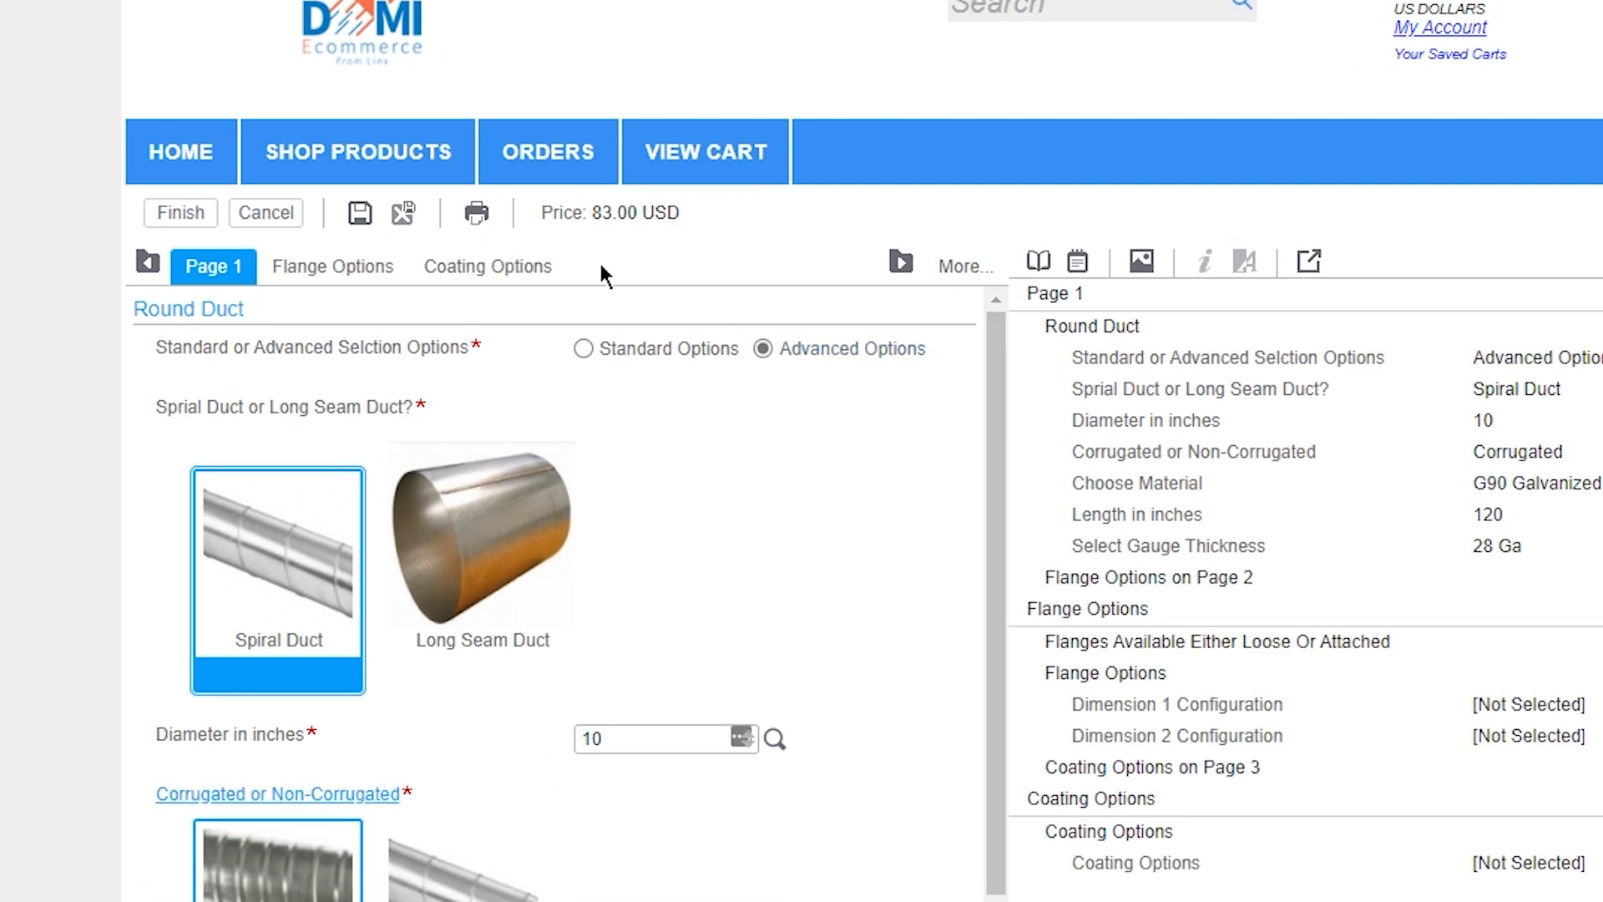
{"action": "left_click", "coordinate": [478, 268]}
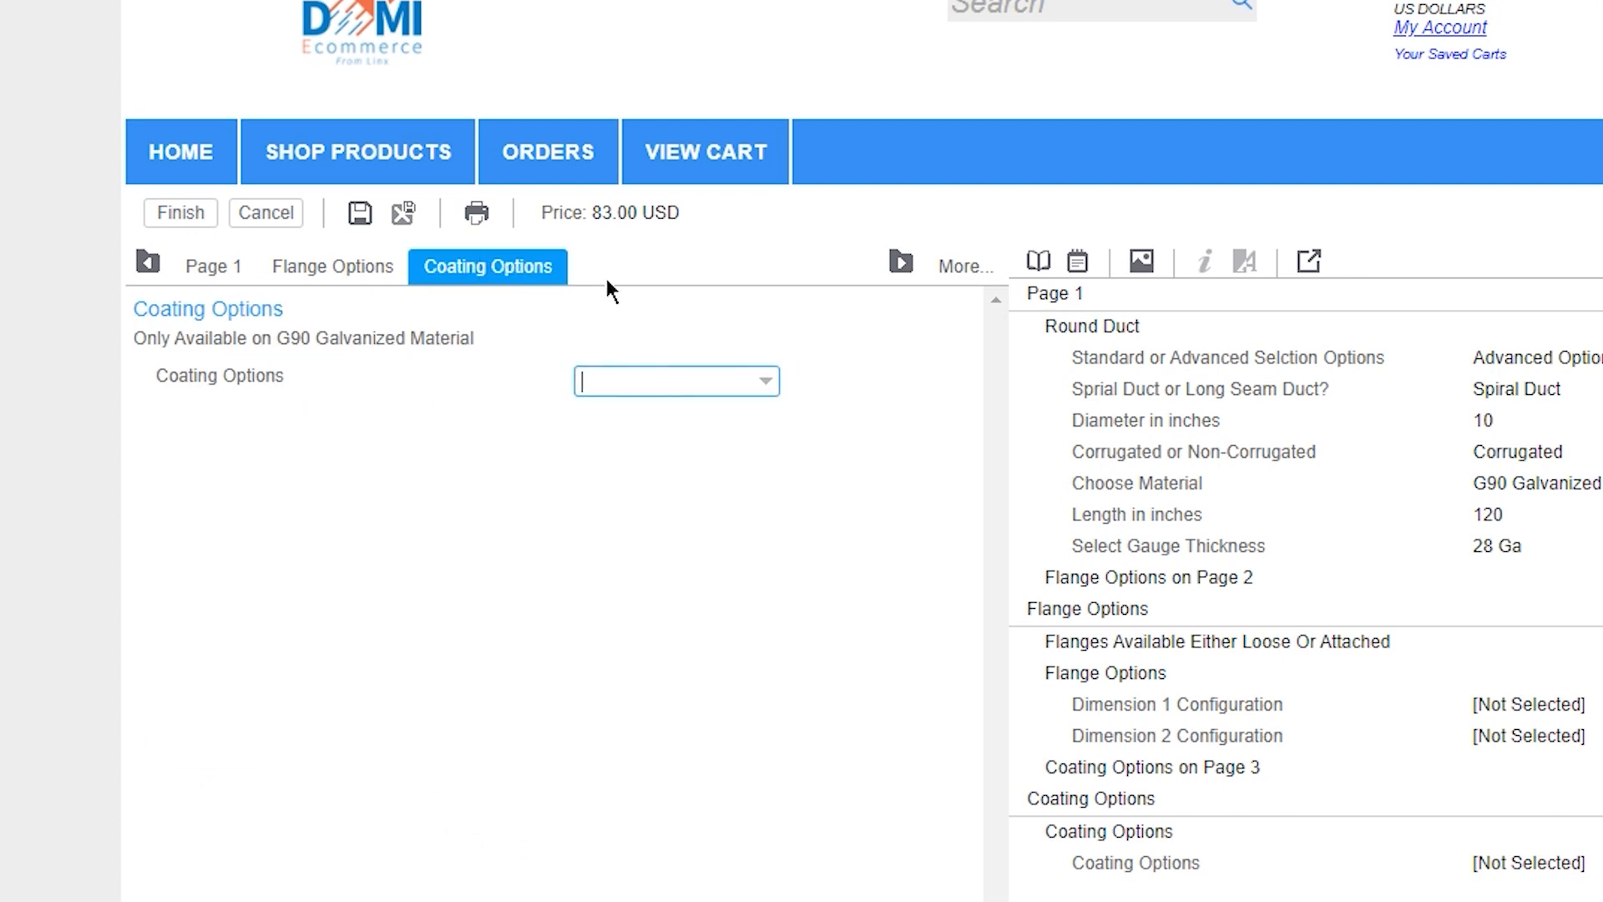
{"action": "left_click", "coordinate": [765, 382]}
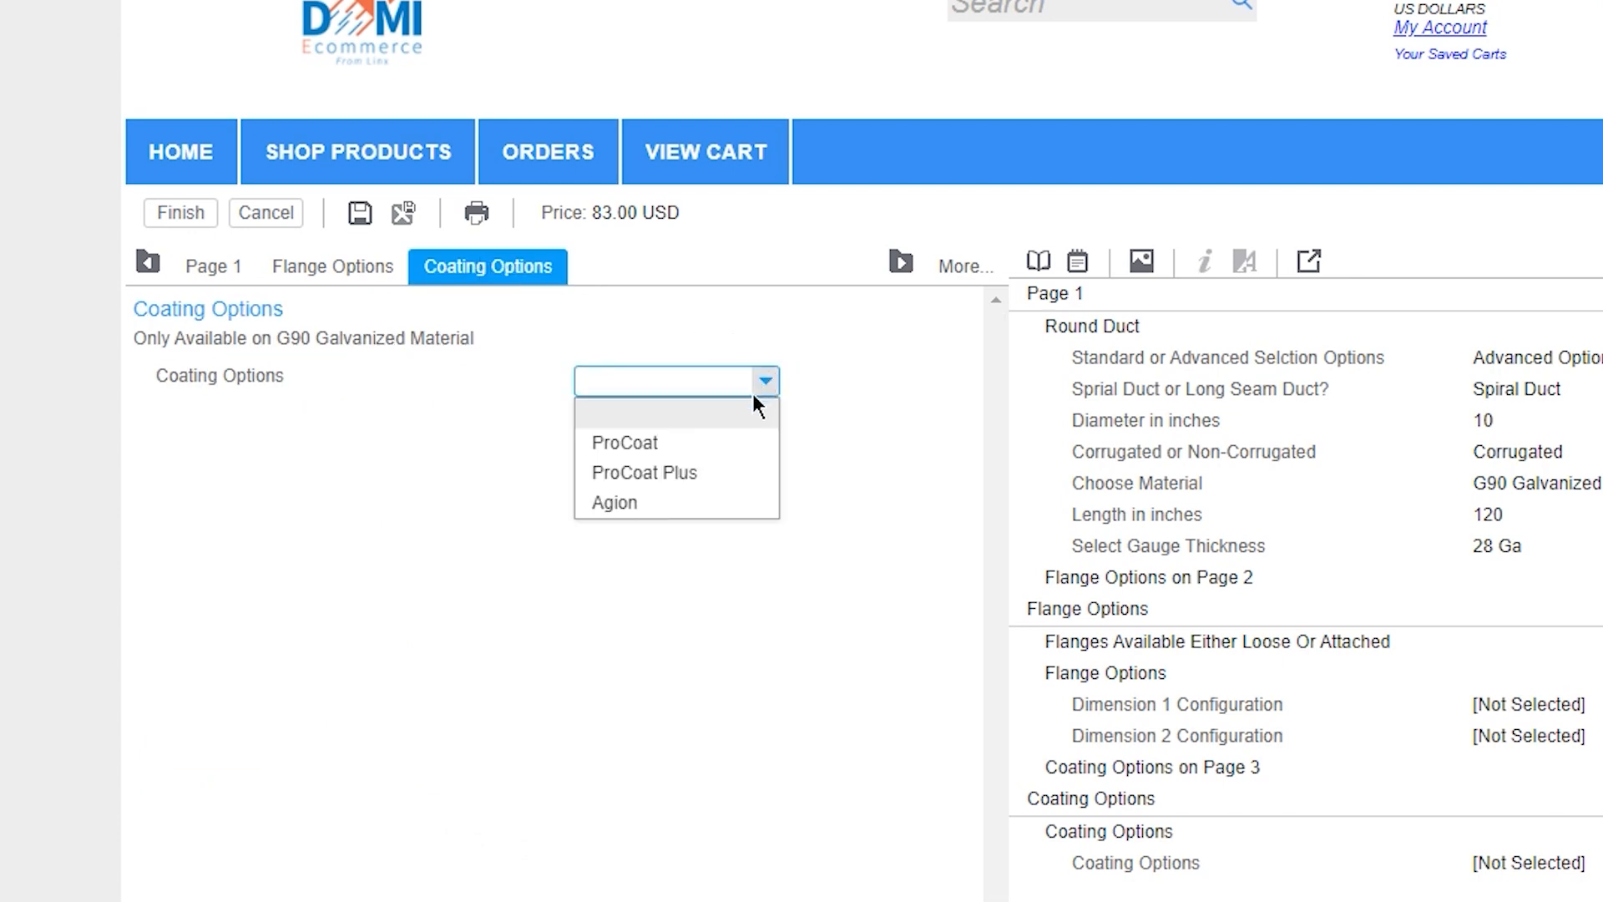
{"action": "left_click", "coordinate": [724, 443]}
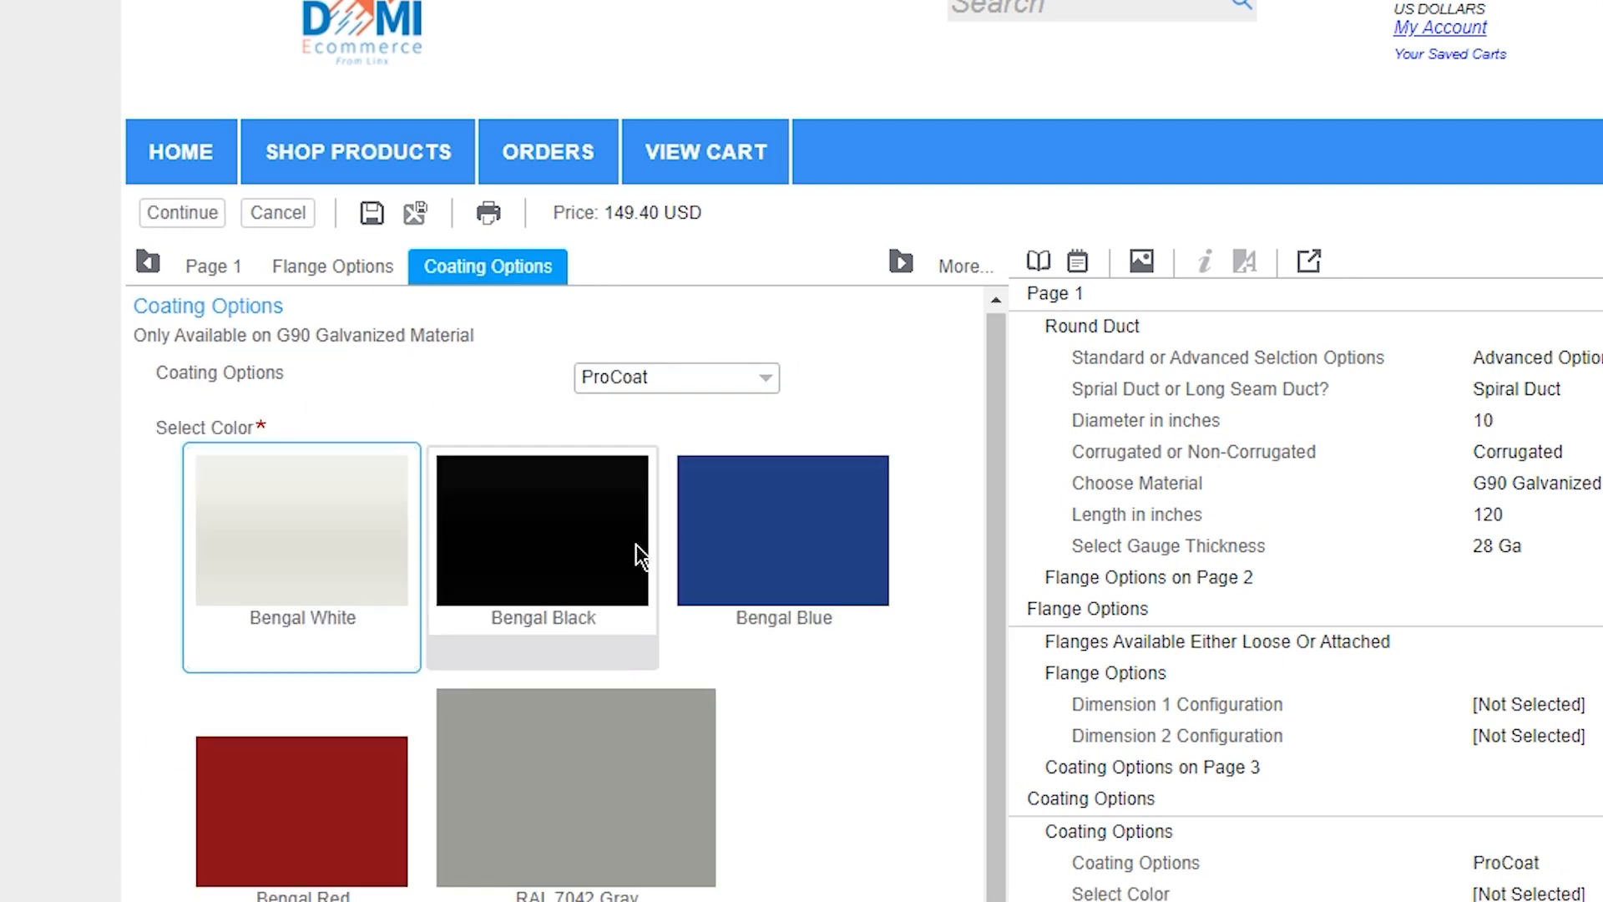
{"action": "left_click", "coordinate": [359, 835]}
{"action": "scroll", "coordinate": [367, 869], "scroll_direction": "down", "scroll_amount": 2}
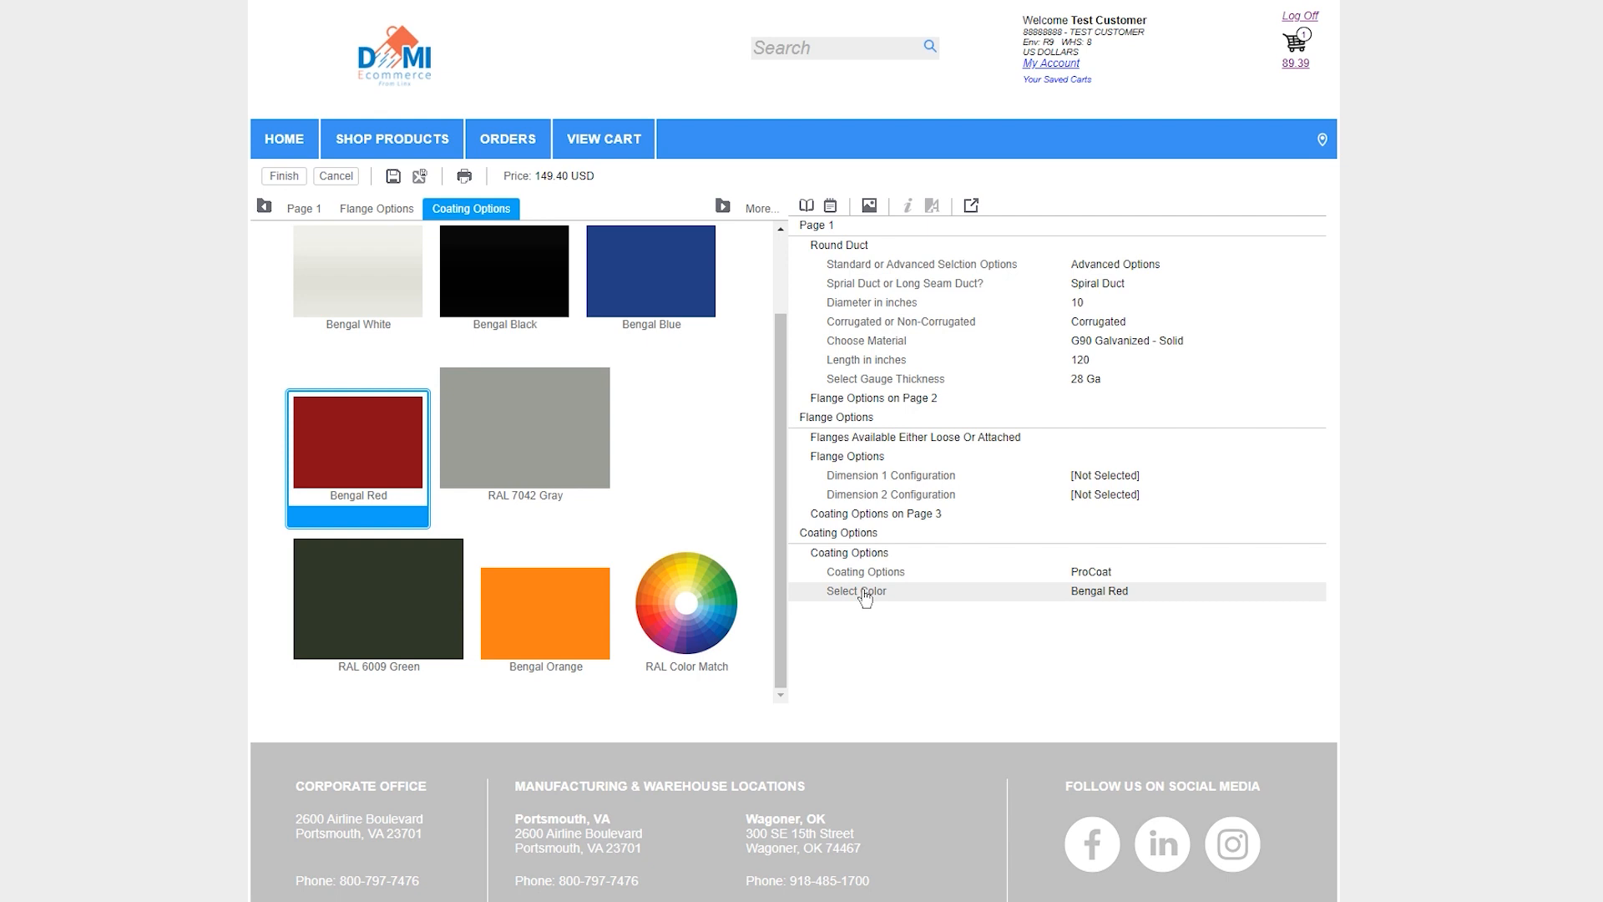
Add the coated duct to the cart and enter the comment "Procoat Red" on its line
{"action": "left_click", "coordinate": [285, 177]}
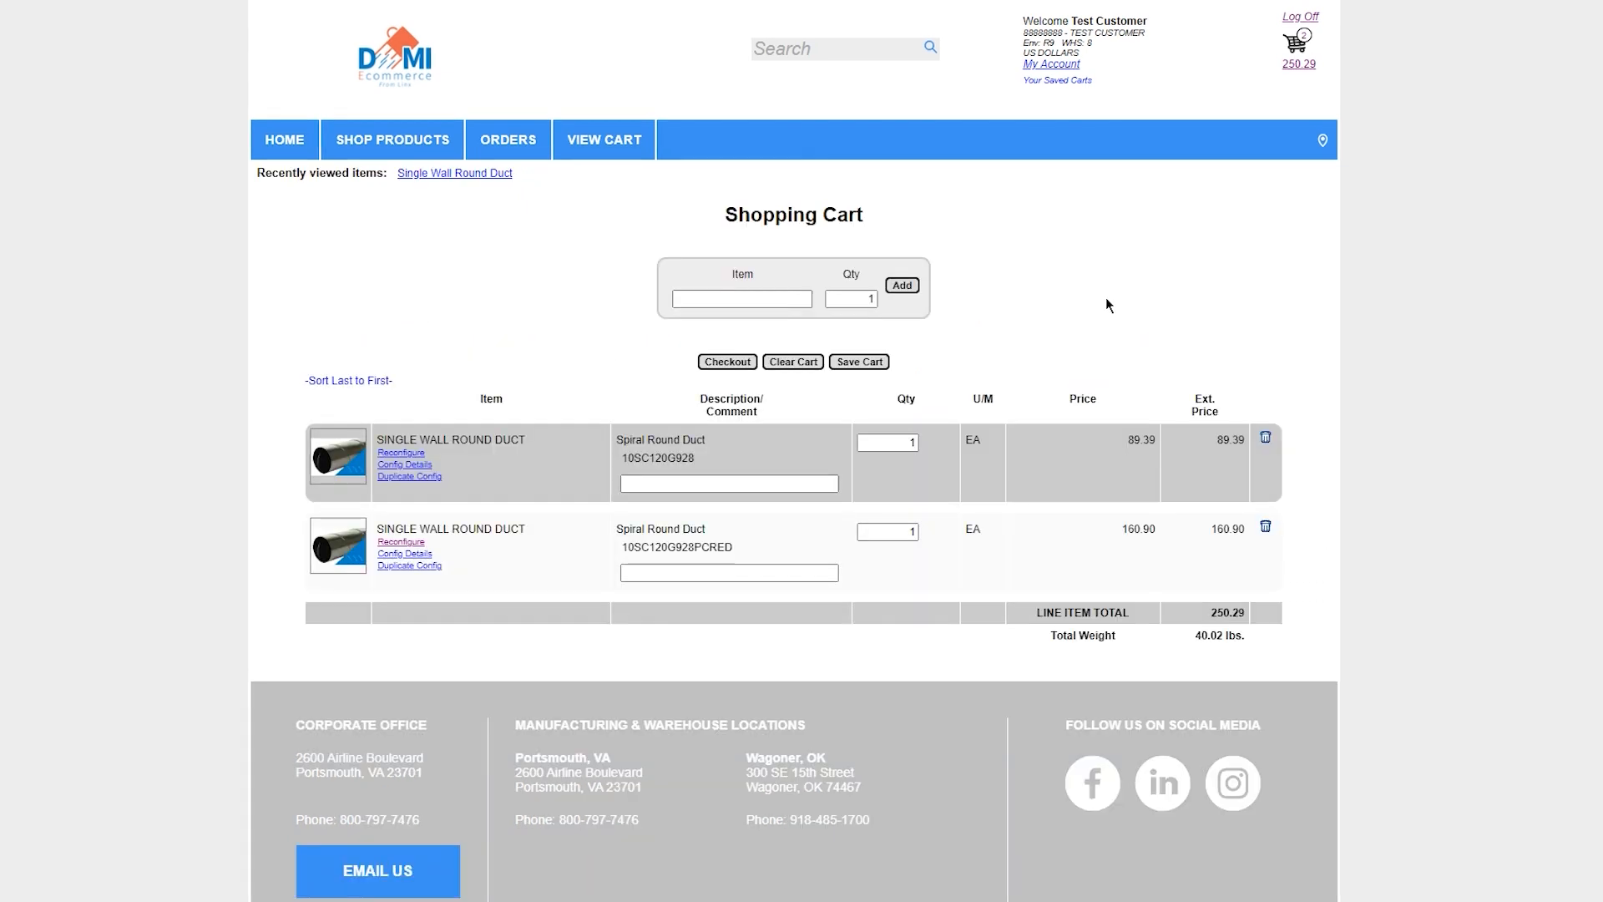
{"action": "left_click", "coordinate": [680, 574]}
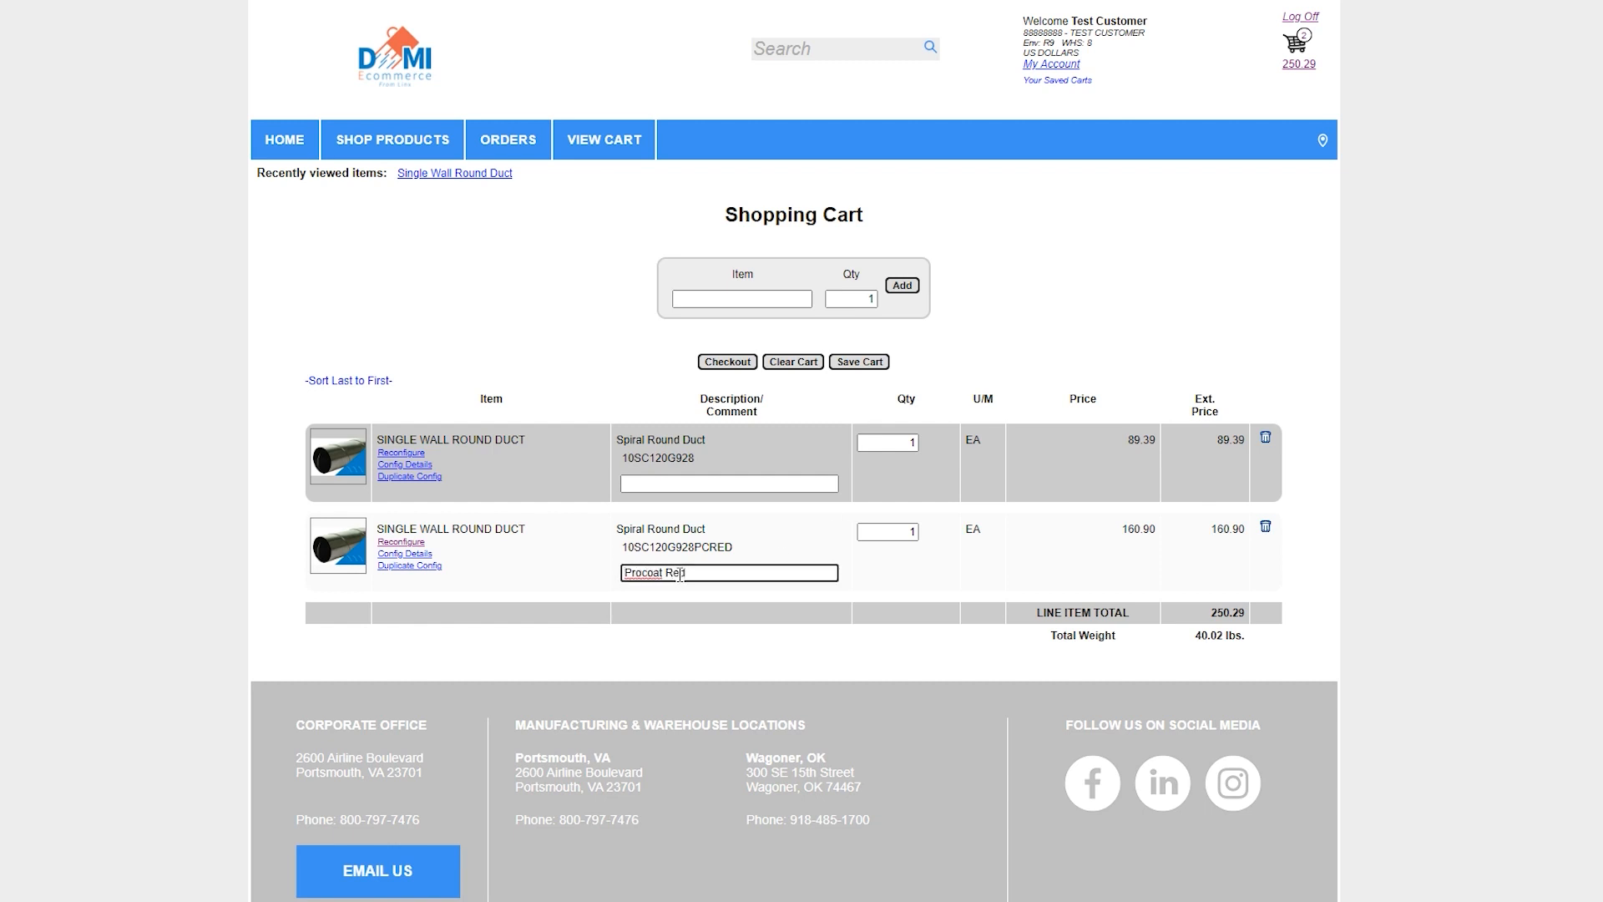
{"action": "key", "text": "Return"}
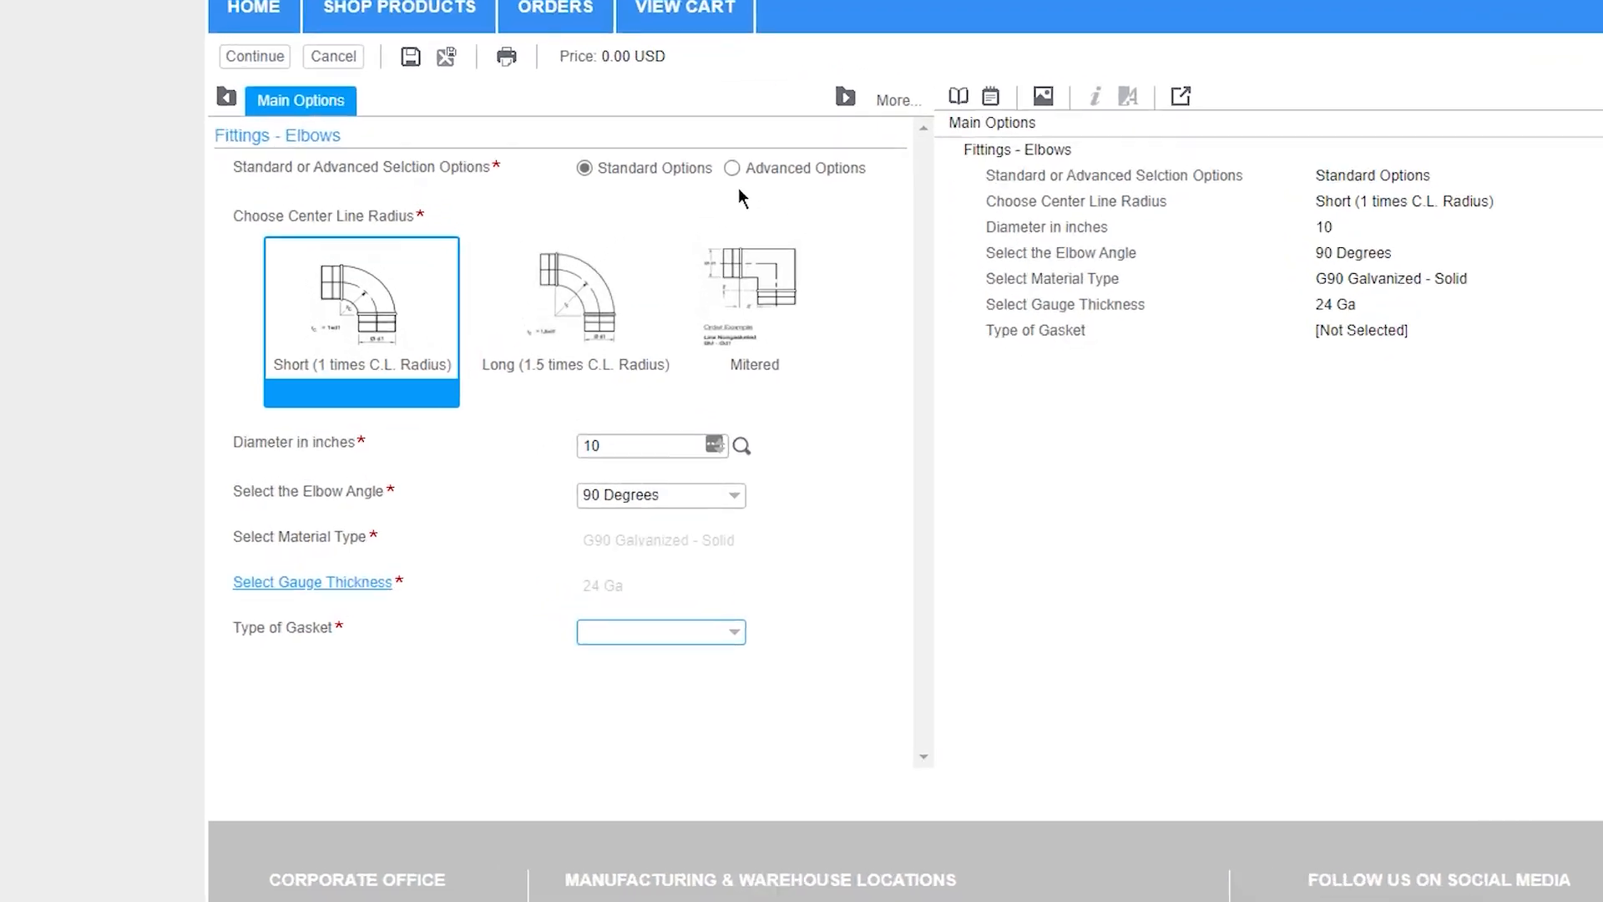
Switch the 90-degree round elbow to advanced options and set its gasket type to Not Gasketed
{"action": "left_click", "coordinate": [639, 261]}
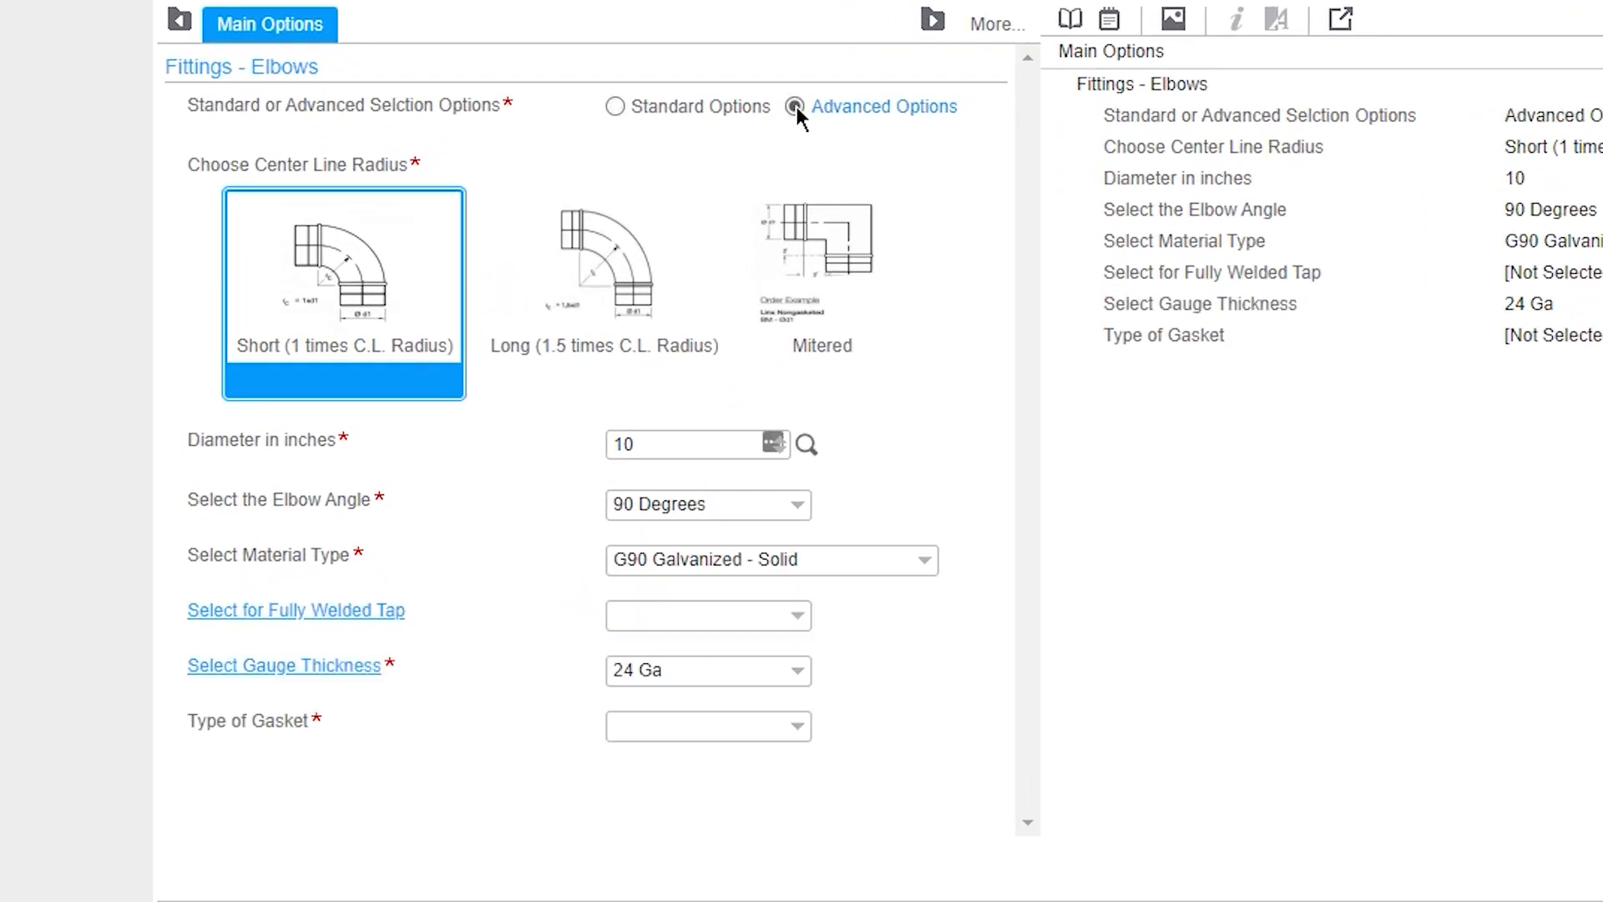
{"action": "left_click", "coordinate": [797, 728]}
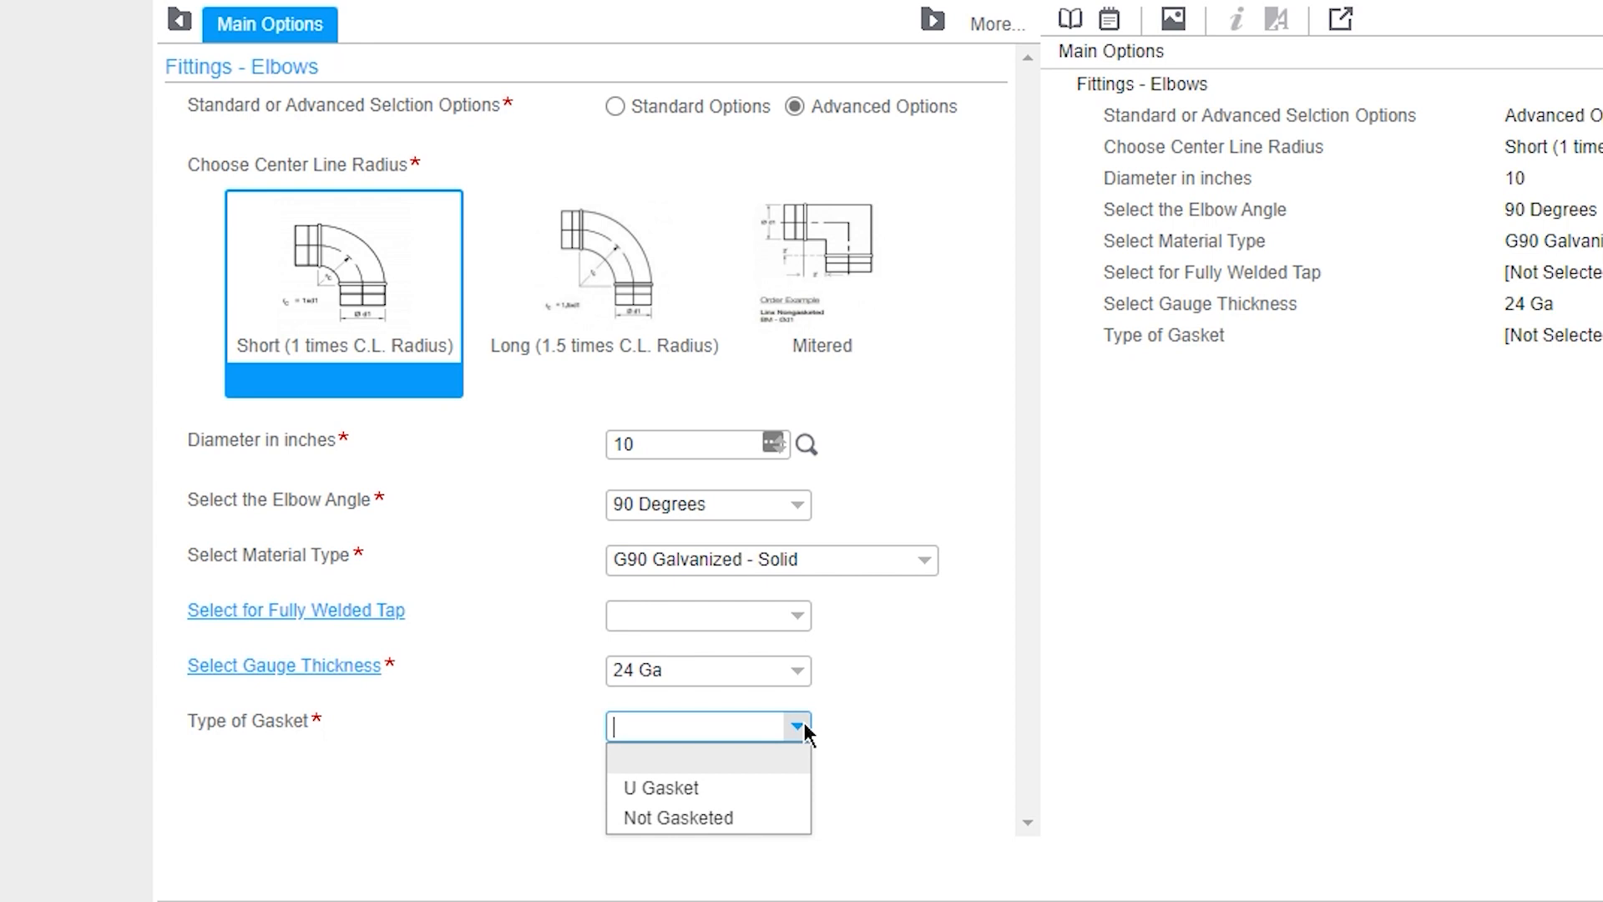
{"action": "left_click", "coordinate": [719, 814]}
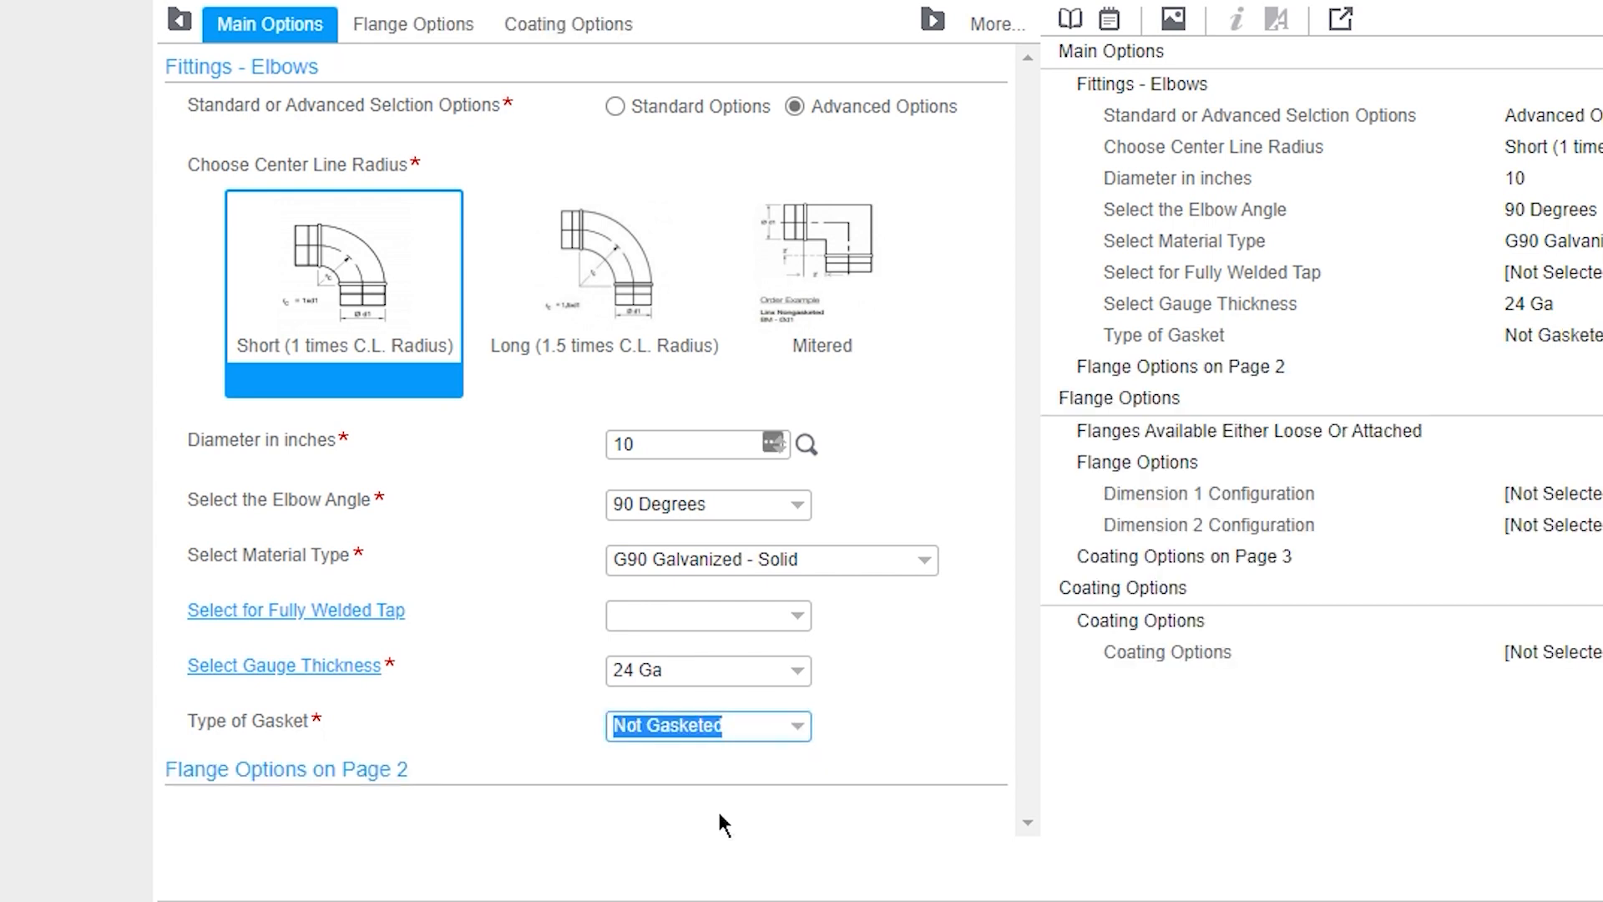
Choose an attached flange for both dimensions of the elbow and add the elbow to the cart
{"action": "left_click", "coordinate": [431, 33]}
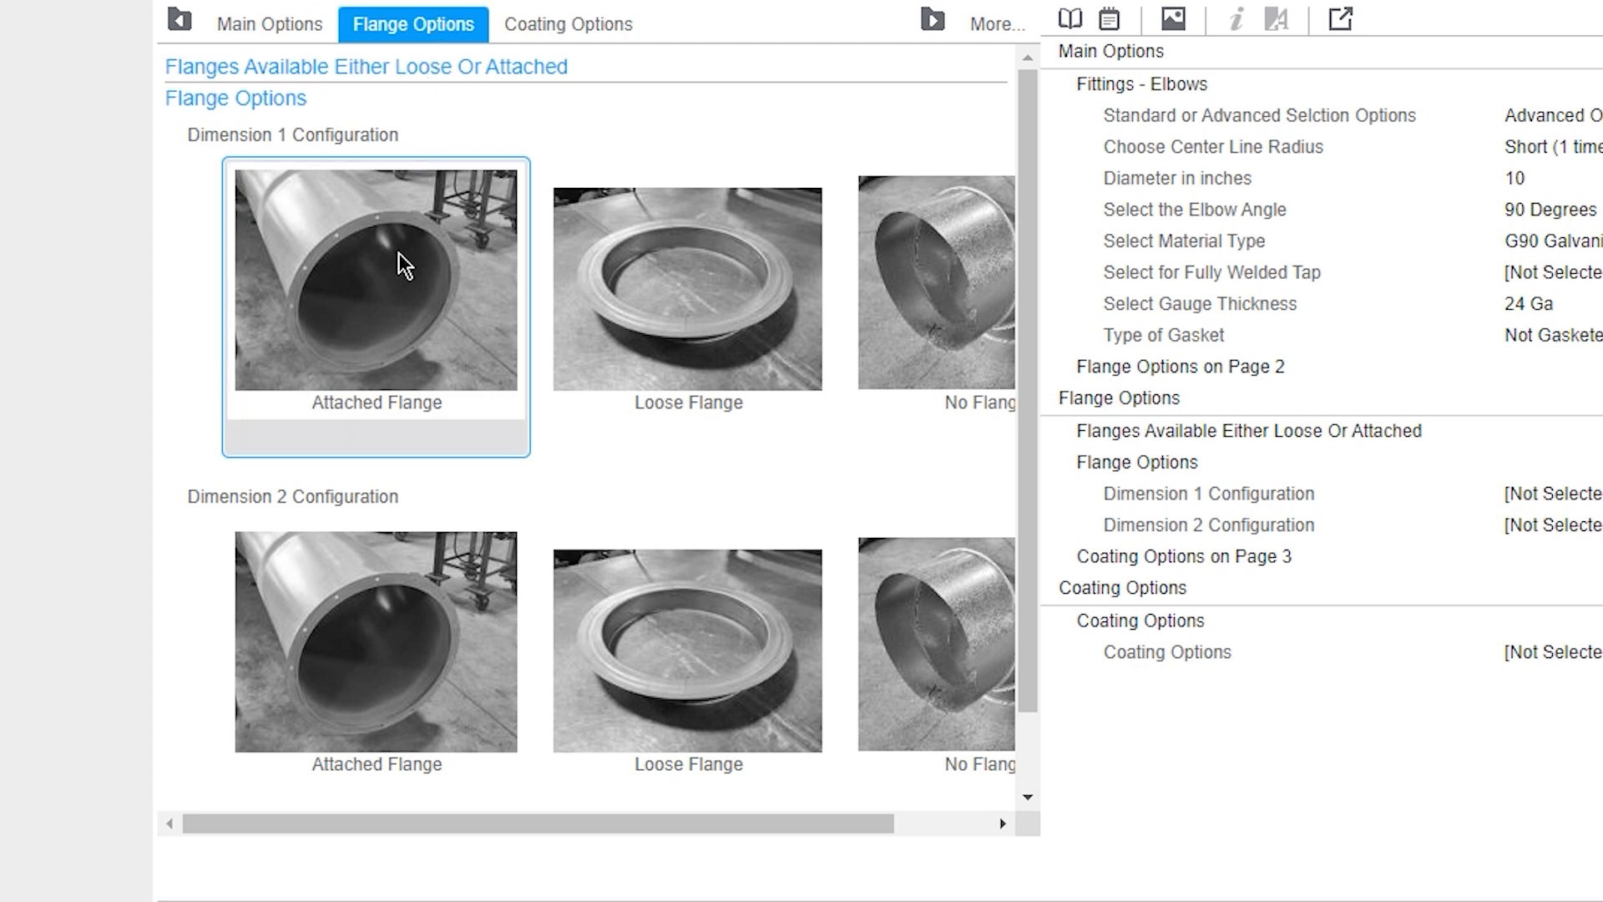
{"action": "left_click", "coordinate": [445, 241]}
{"action": "left_click", "coordinate": [434, 576]}
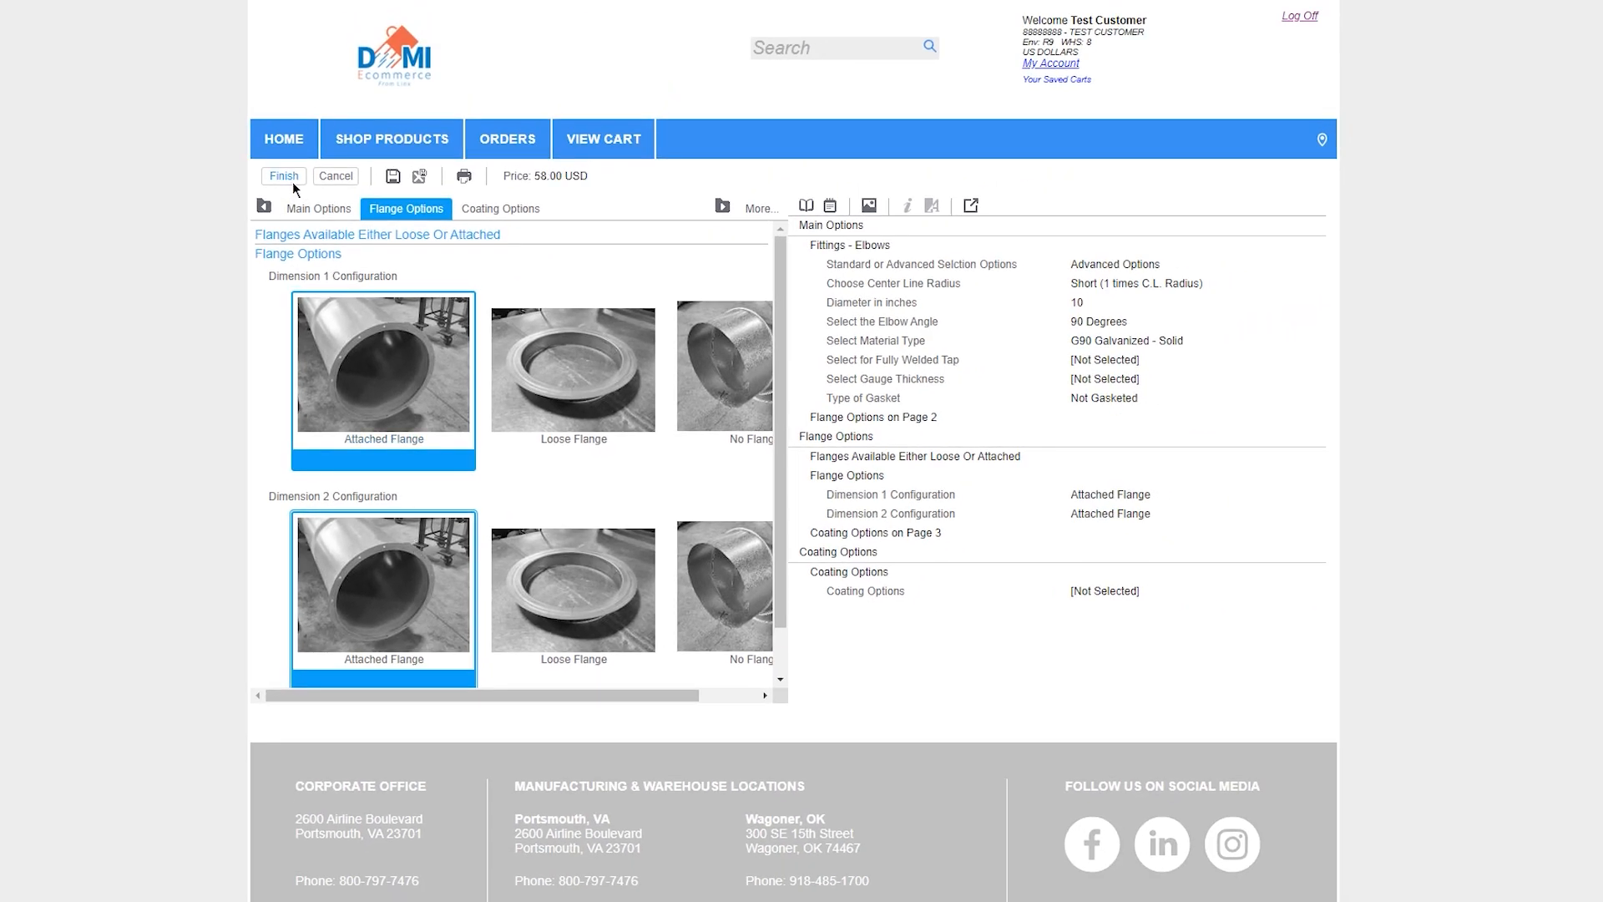
{"action": "left_click", "coordinate": [292, 179]}
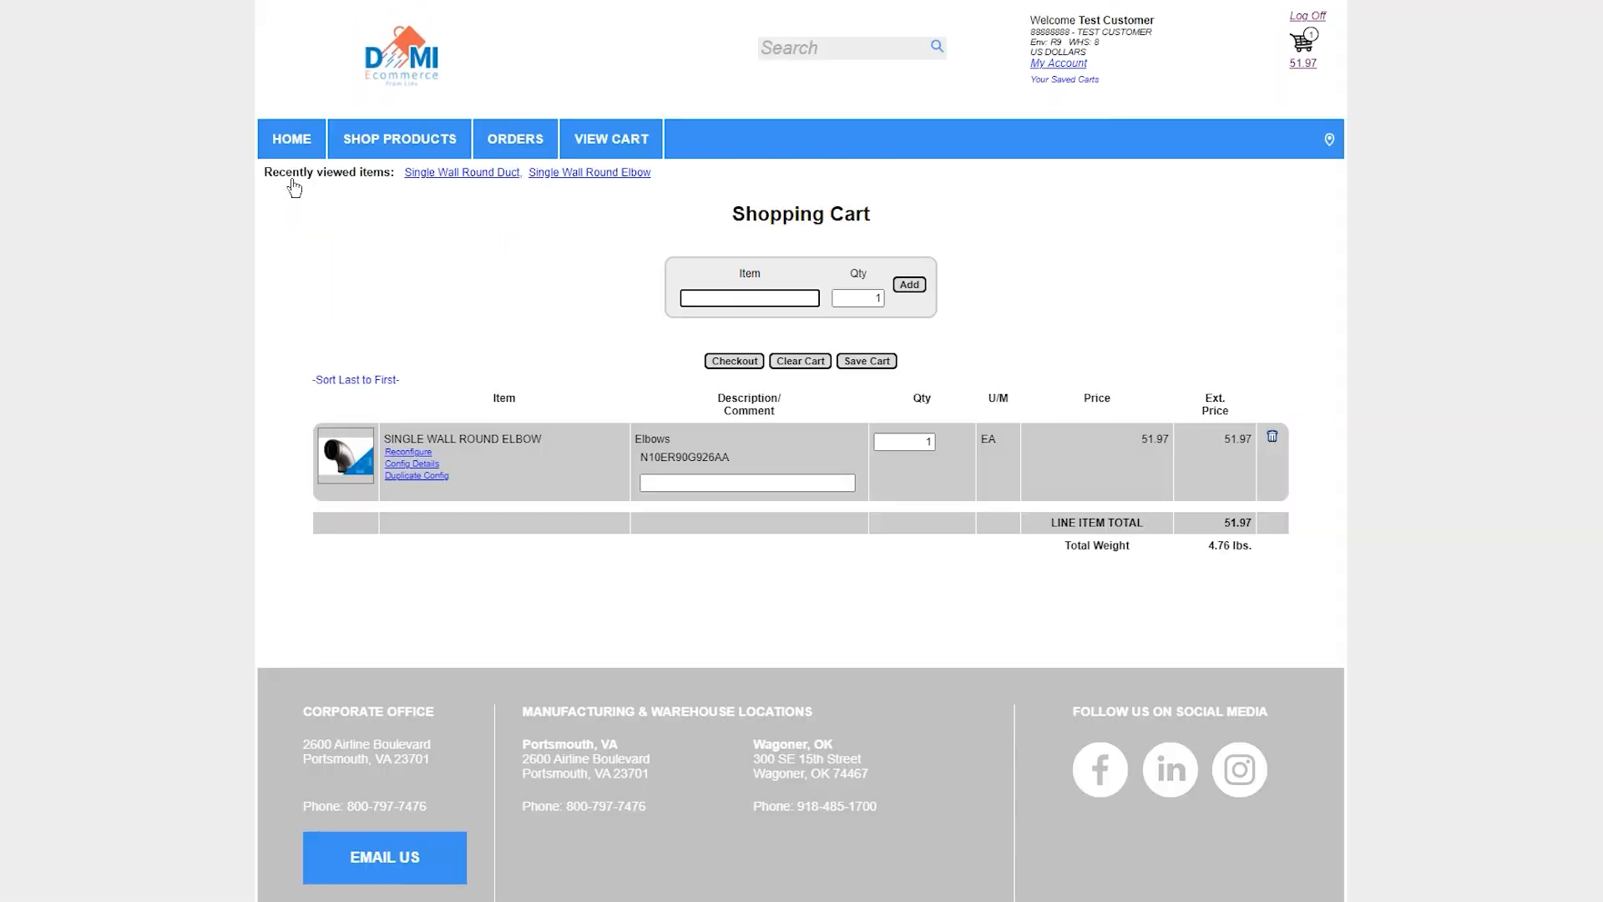
Find the Single Wall Round Reducer in the single wall round catalog and start configuring it with quantity 1
{"action": "mouse_move", "coordinate": [386, 144]}
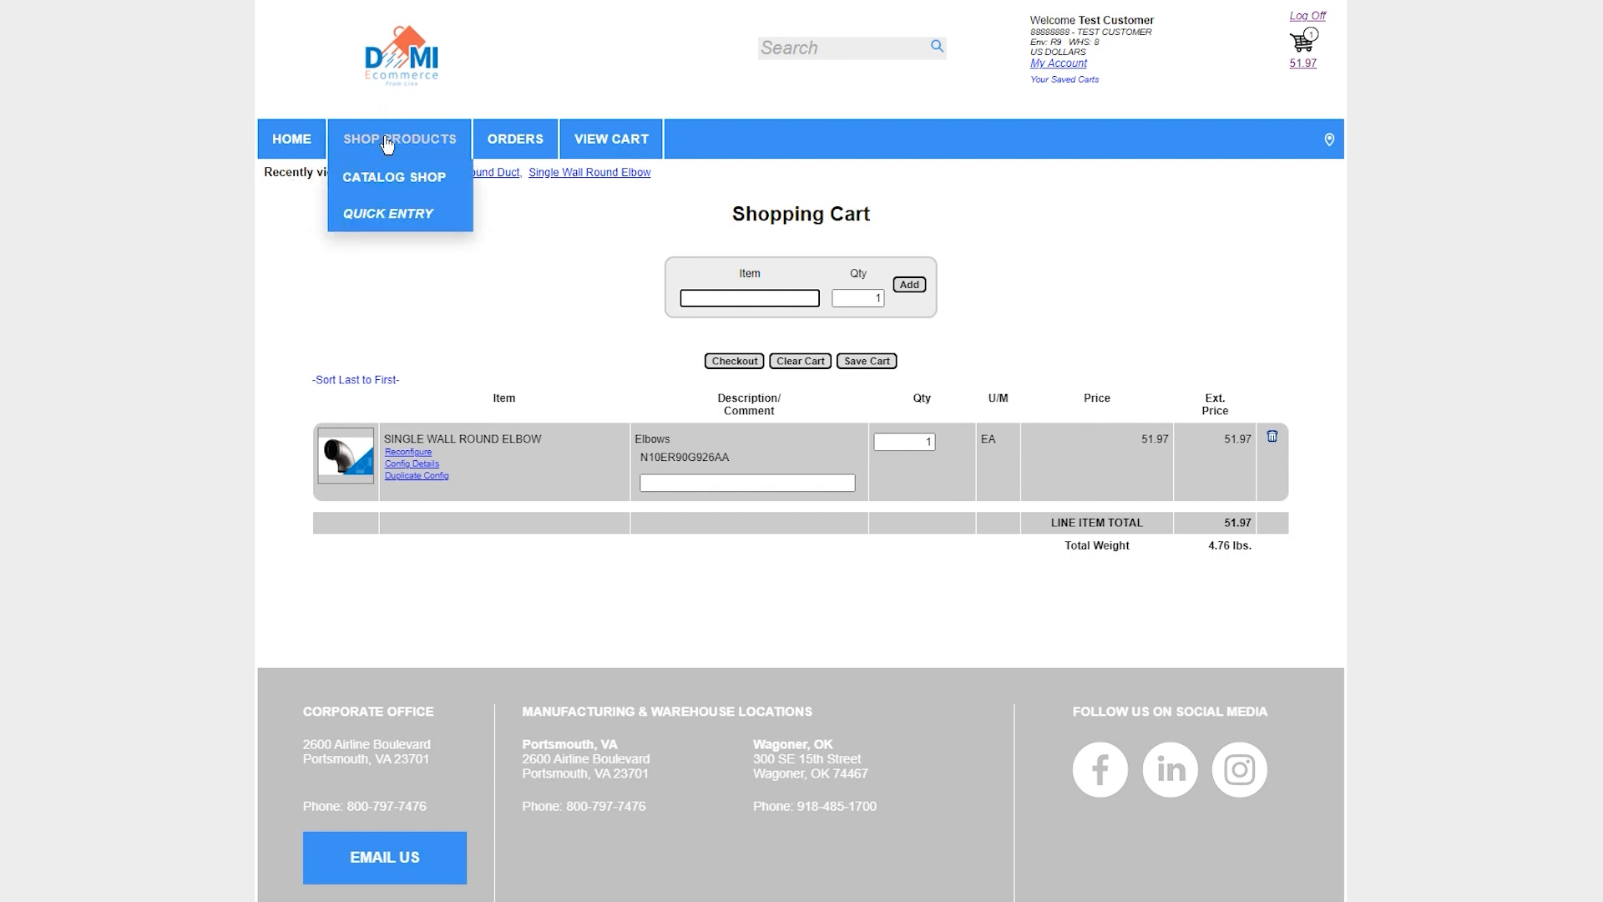
{"action": "mouse_move", "coordinate": [389, 179]}
{"action": "left_click", "coordinate": [524, 181]}
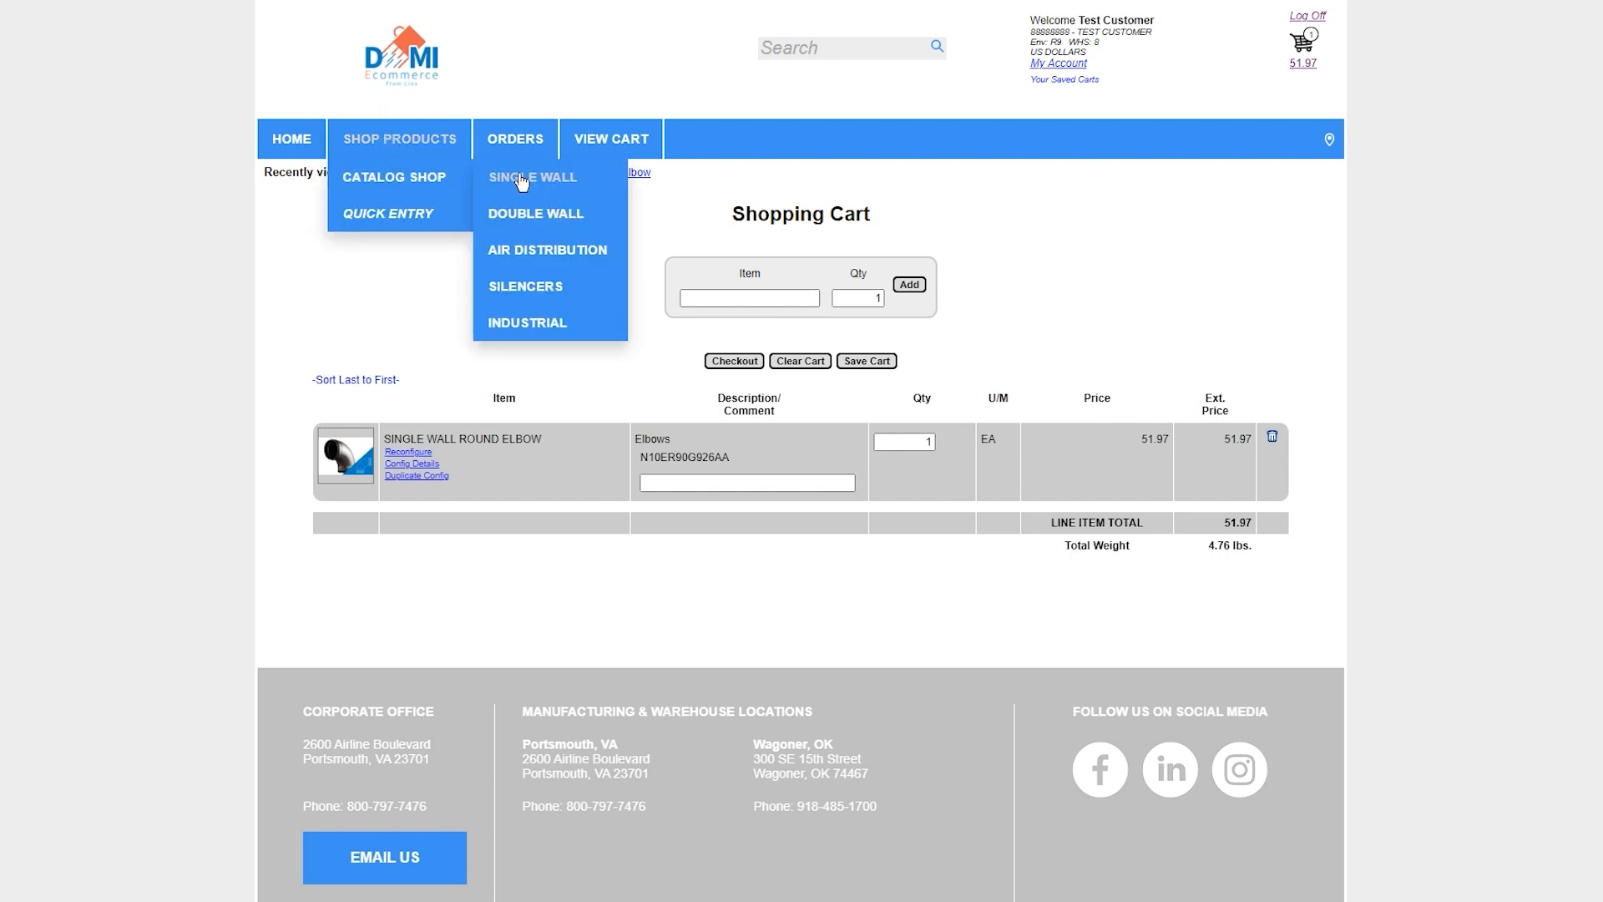
{"action": "left_click", "coordinate": [509, 349]}
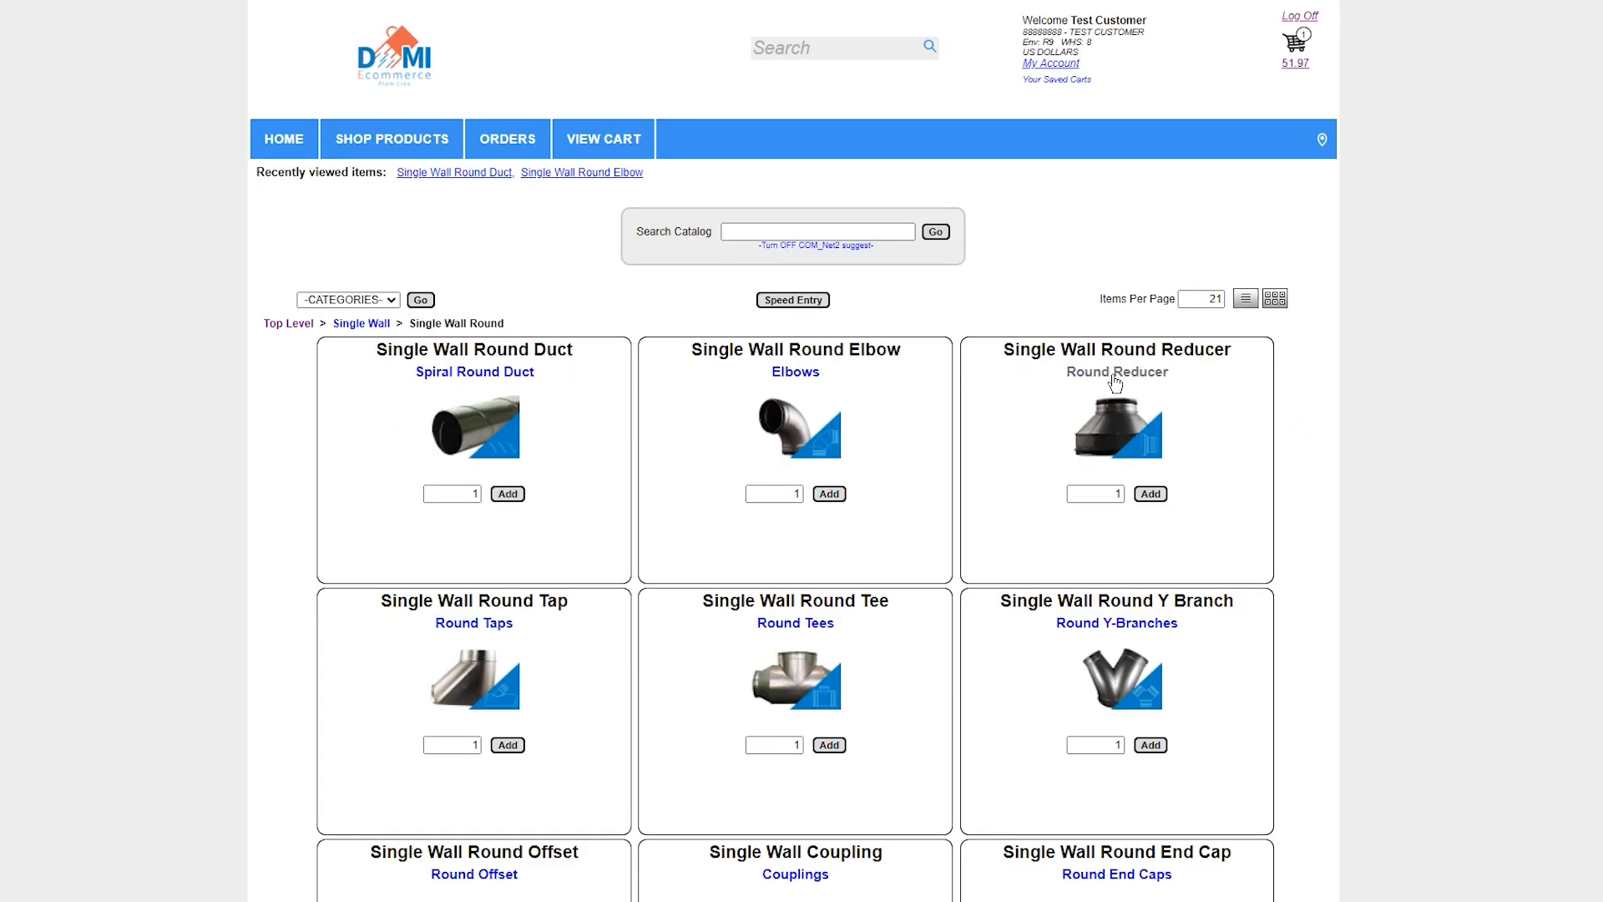
{"action": "left_click", "coordinate": [1116, 382]}
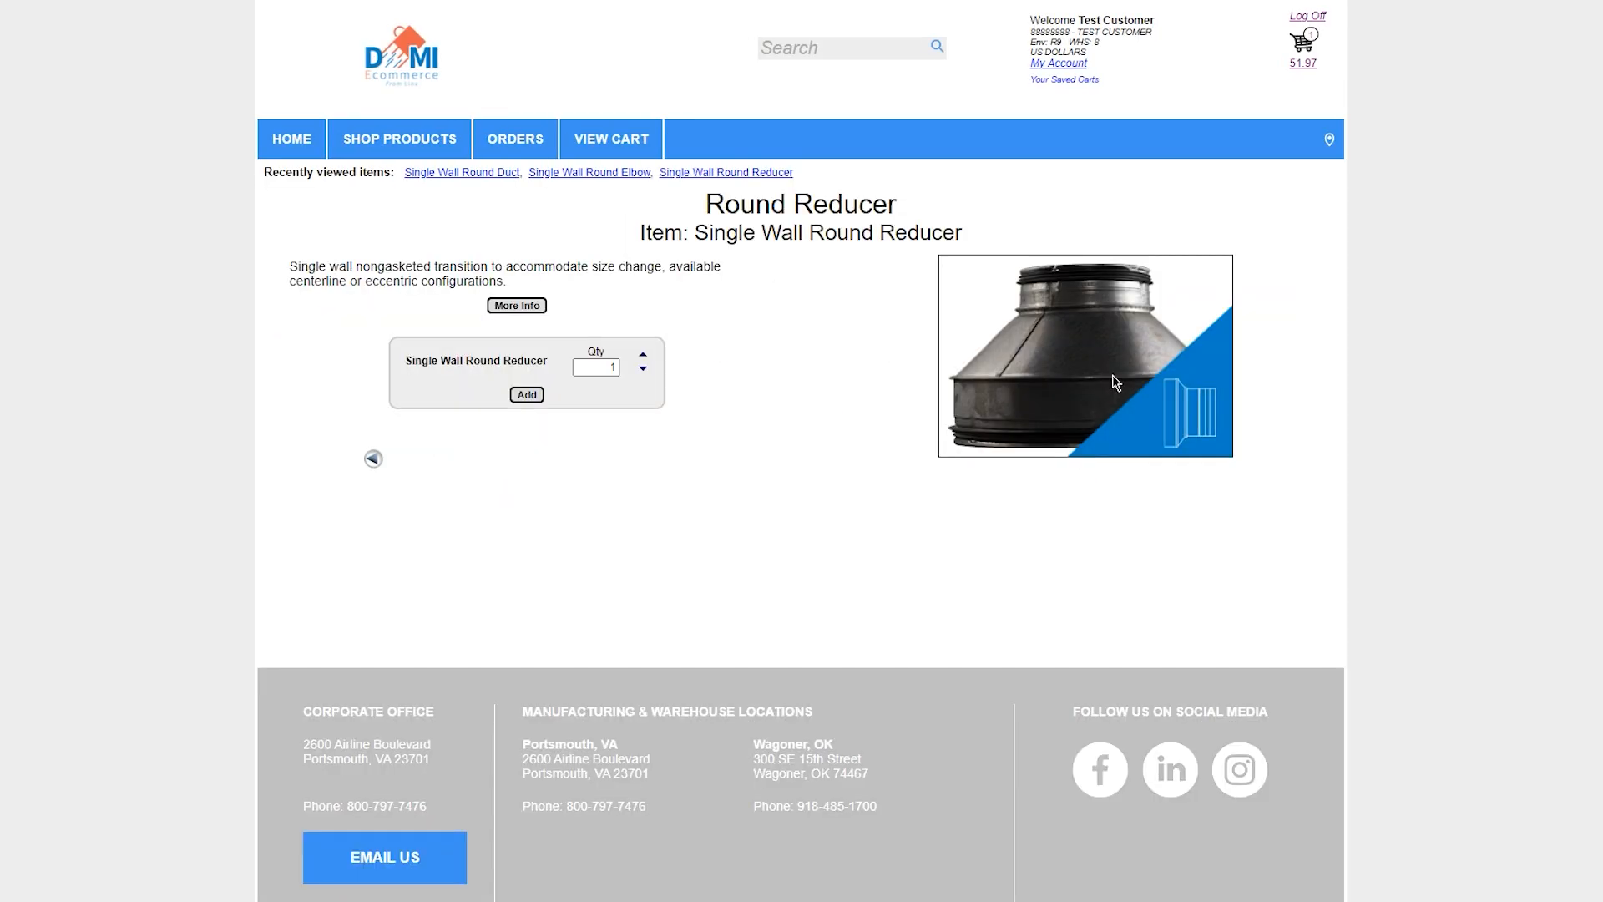
{"action": "left_click", "coordinate": [526, 394]}
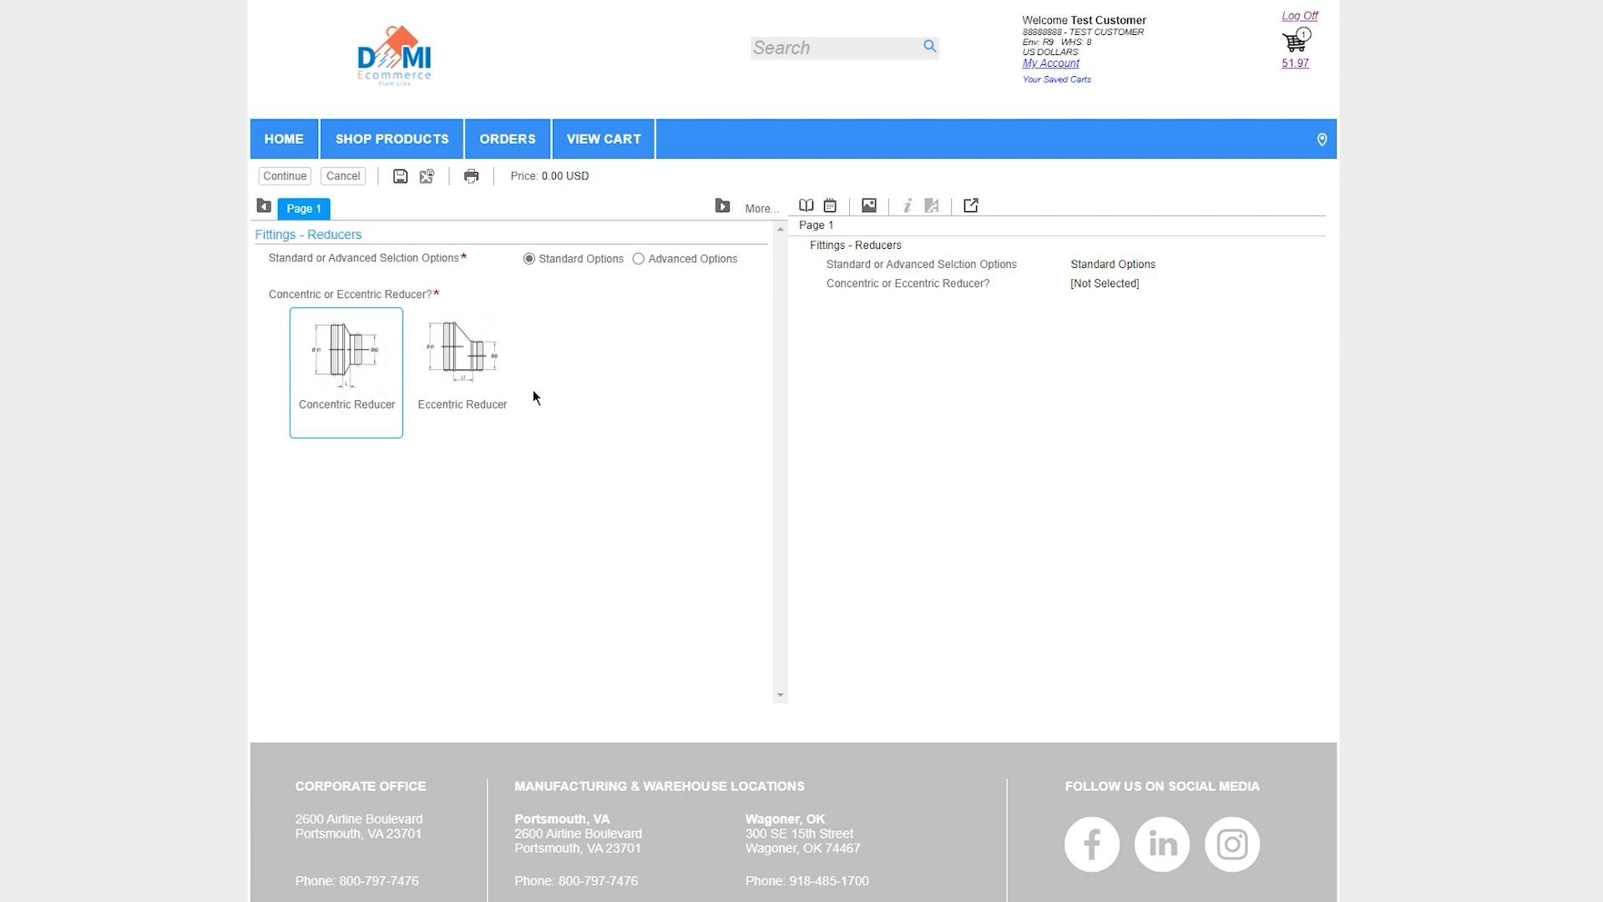
Switch the reducer to advanced options and make it a concentric reducer with both sizes connecting to duct
{"action": "left_click", "coordinate": [638, 259]}
{"action": "left_click", "coordinate": [352, 338]}
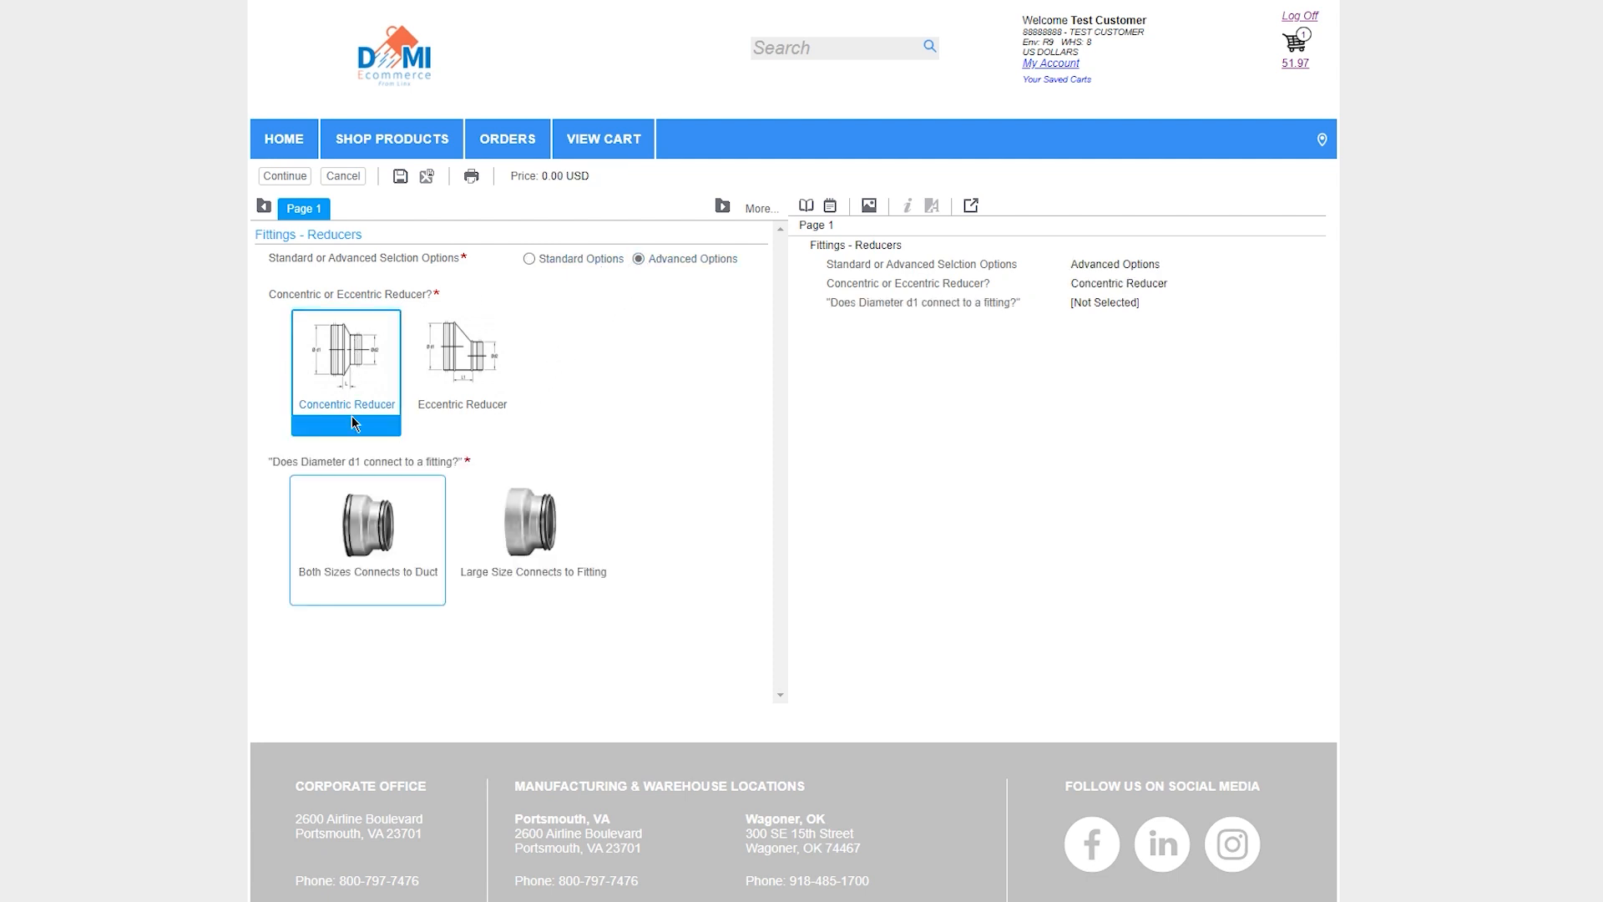
{"action": "left_click", "coordinate": [360, 509]}
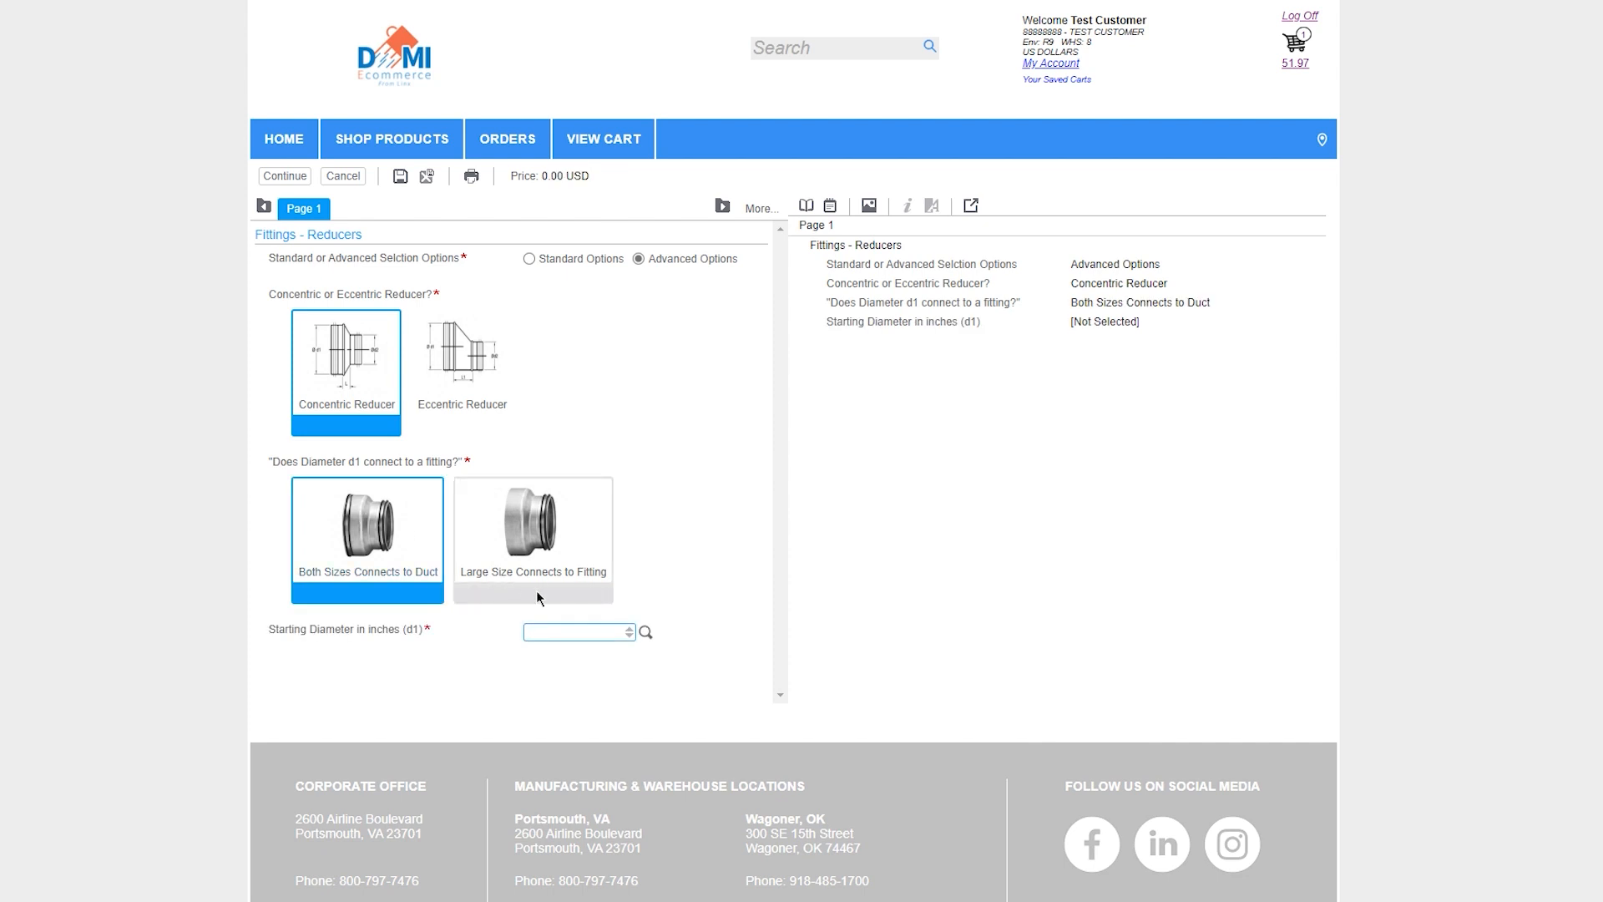
Set the reducer's starting diameter to 10 inches, reducing diameter to 8 inches and gasket type to Not Gasketed
{"action": "type", "text": "10"}
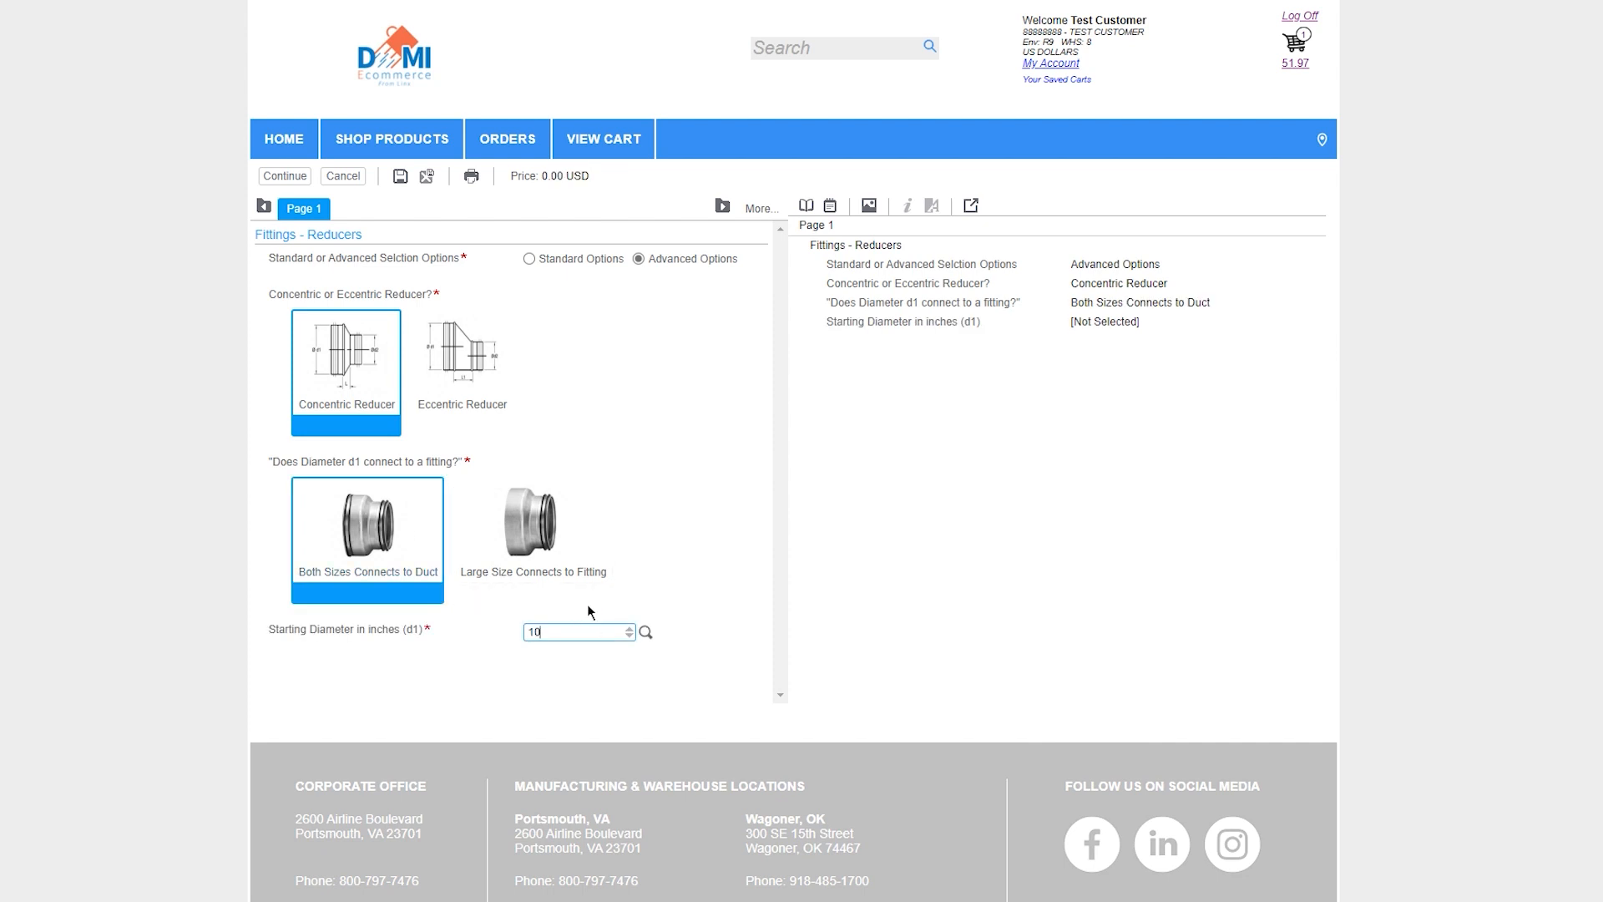
{"action": "key", "text": "Tab"}
{"action": "type", "text": "8"}
{"action": "key", "text": "Tab"}
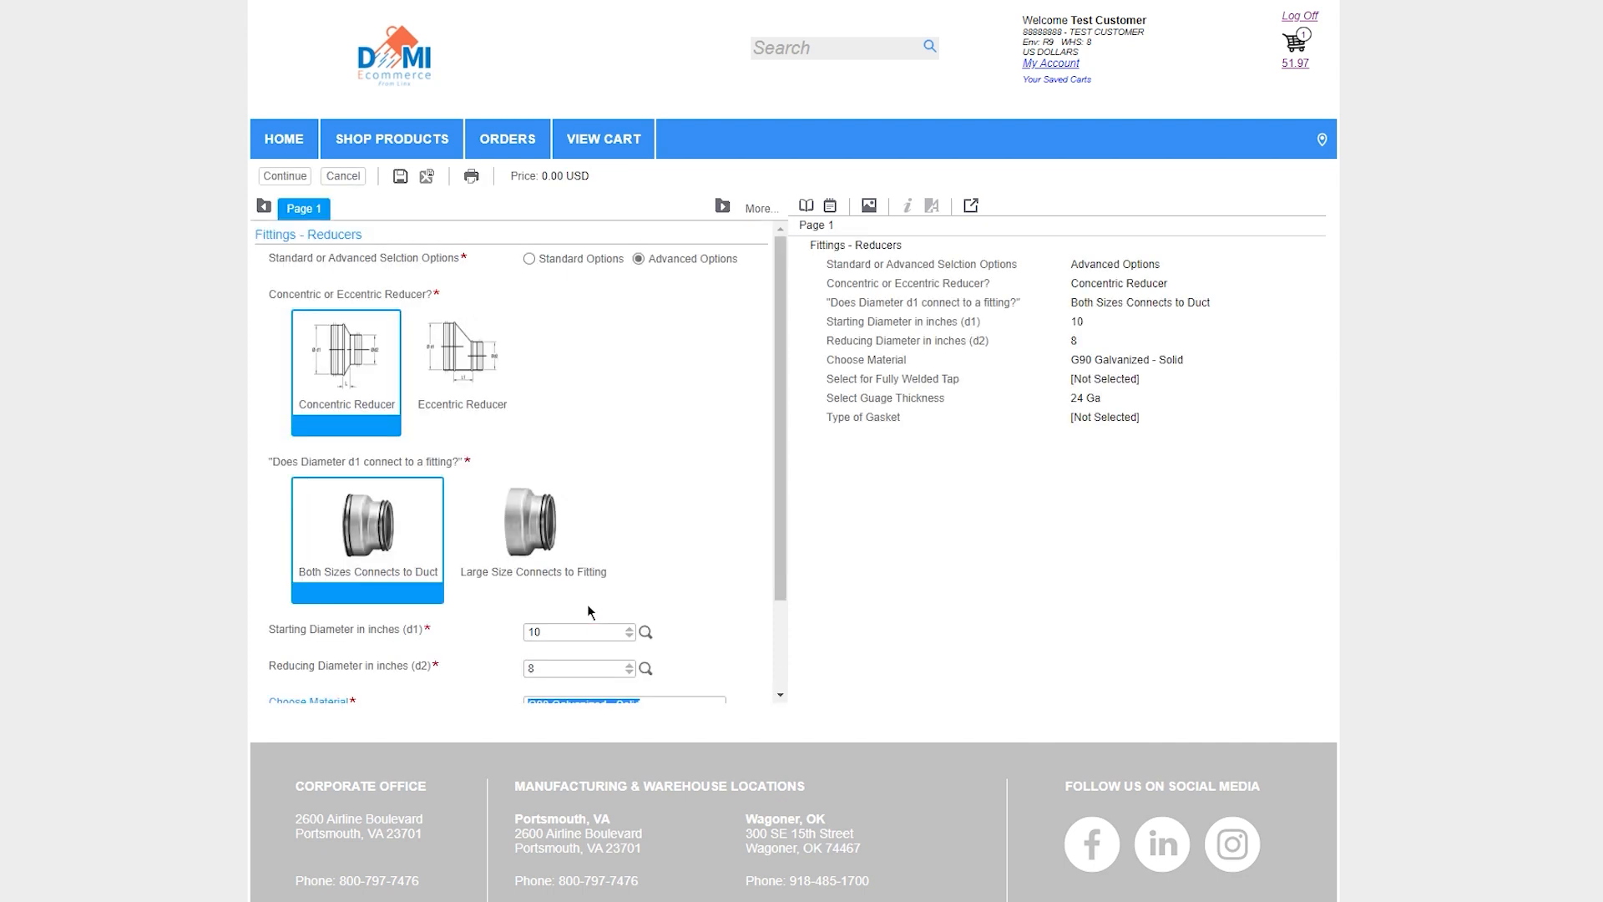
{"action": "scroll", "coordinate": [785, 564], "scroll_direction": "down", "scroll_amount": 1}
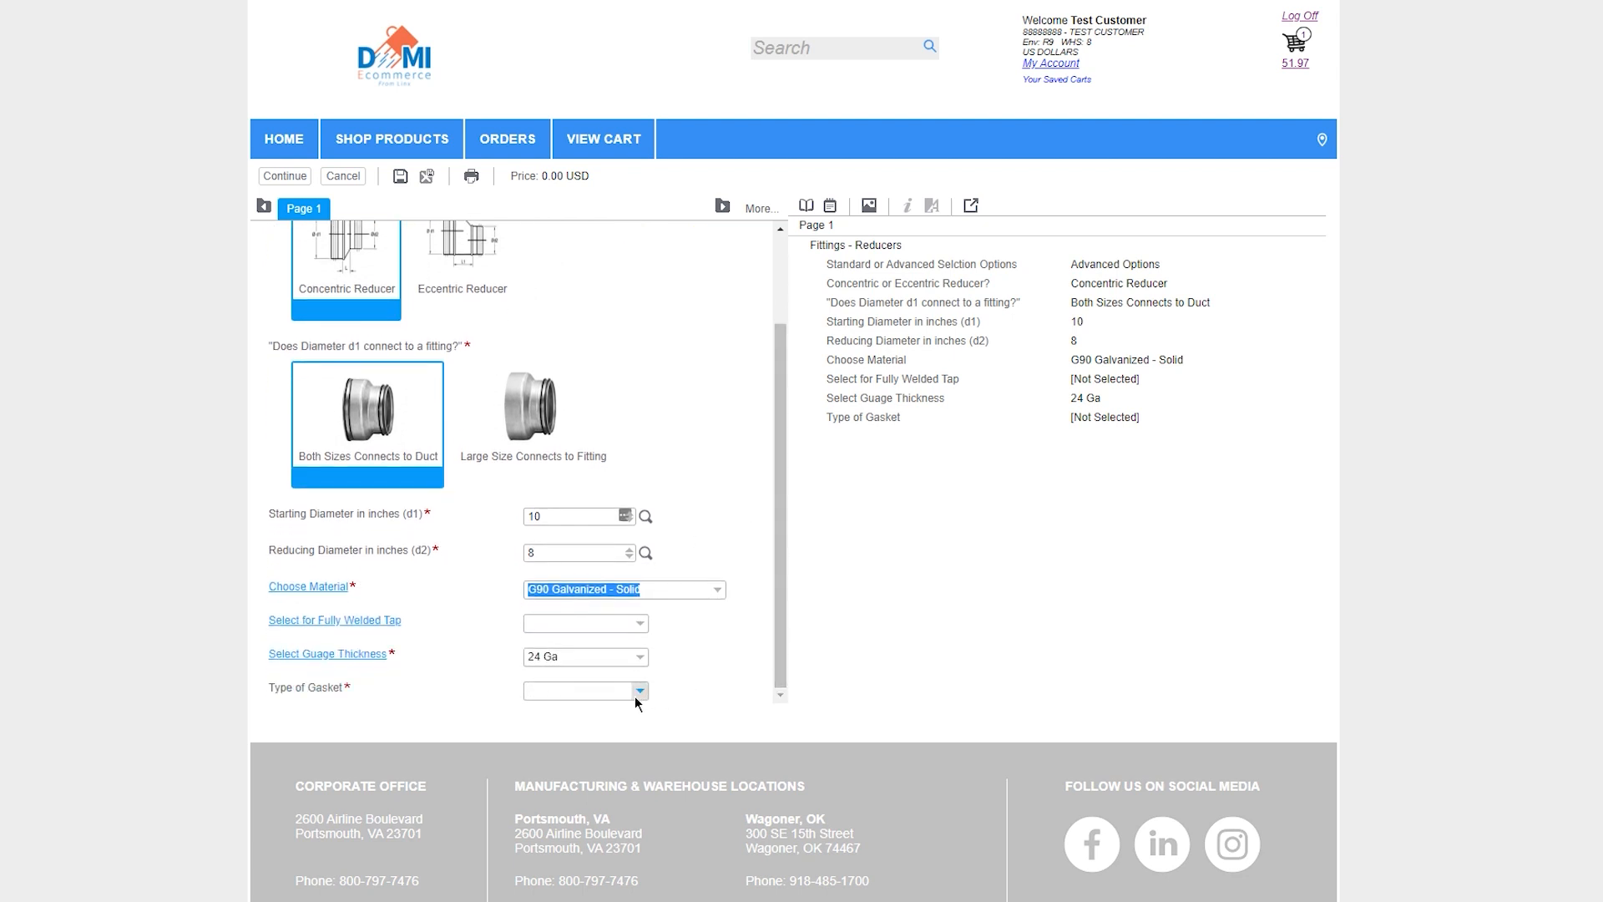
{"action": "left_click", "coordinate": [635, 696]}
{"action": "left_click", "coordinate": [590, 675]}
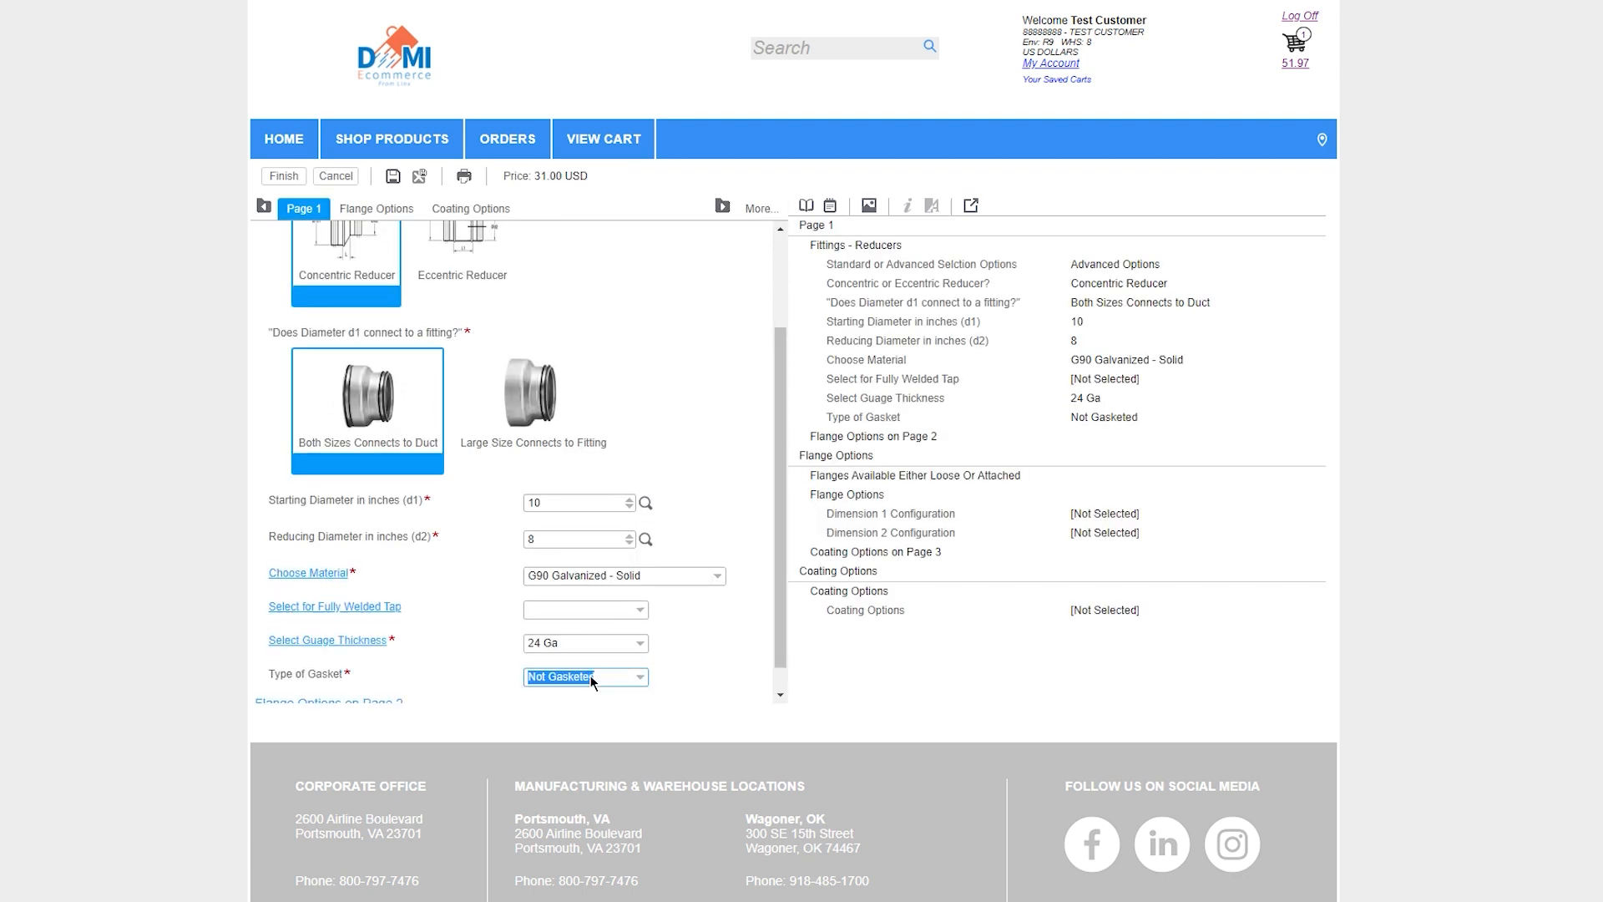
Choose an attached flange for dimension 1 and a loose flange for dimension 2, and add the reducer to the cart
{"action": "left_click", "coordinate": [371, 209]}
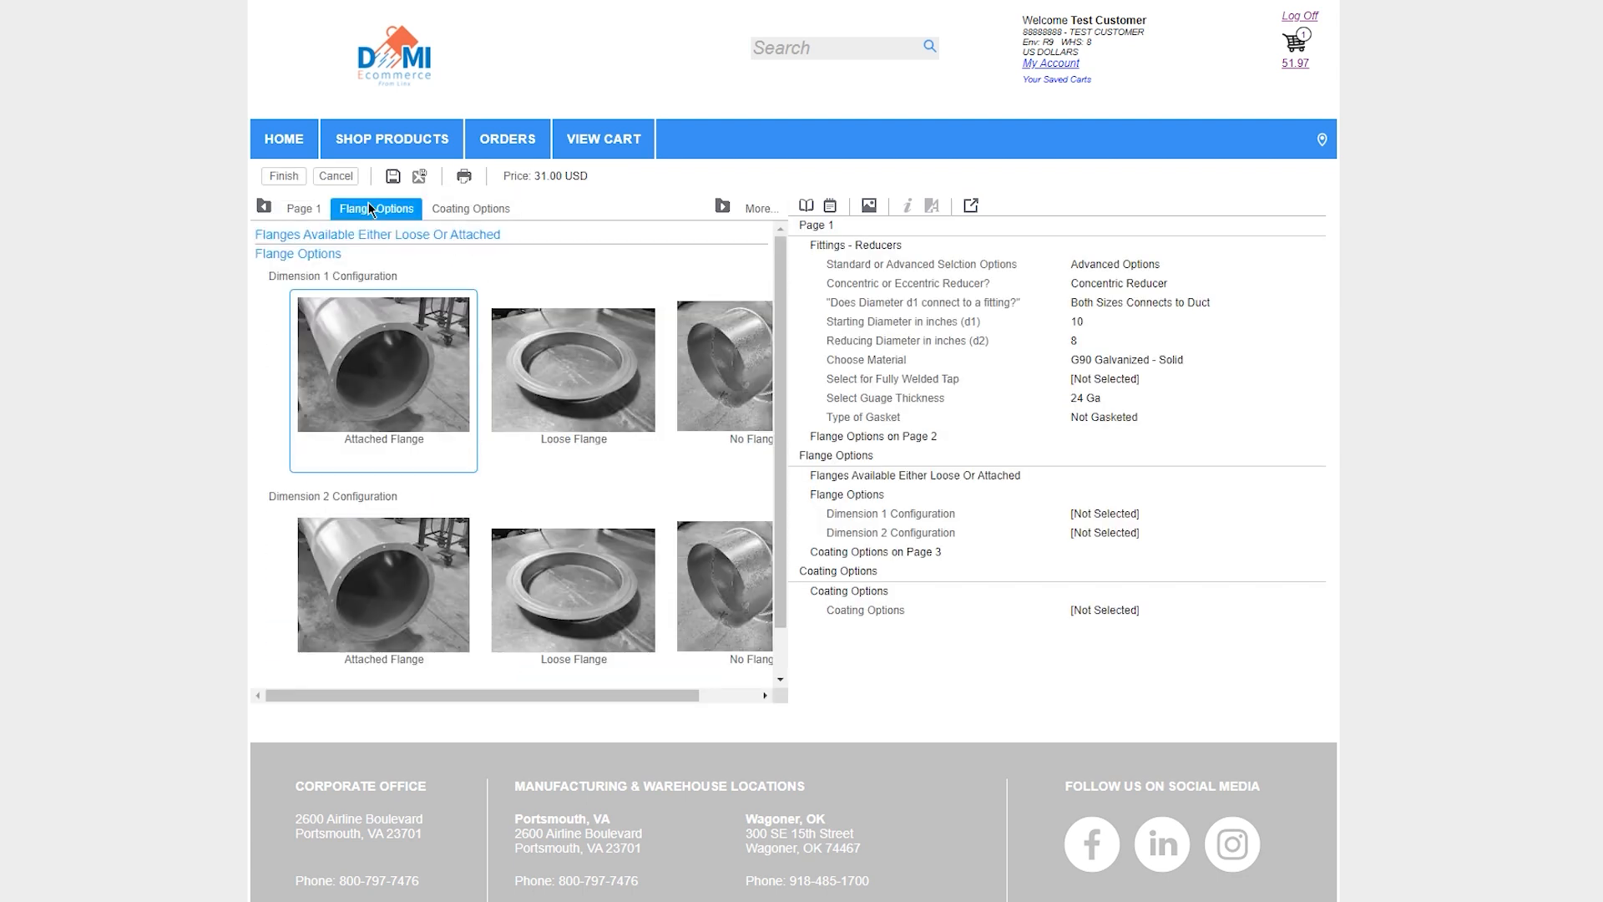
{"action": "left_click", "coordinate": [392, 328]}
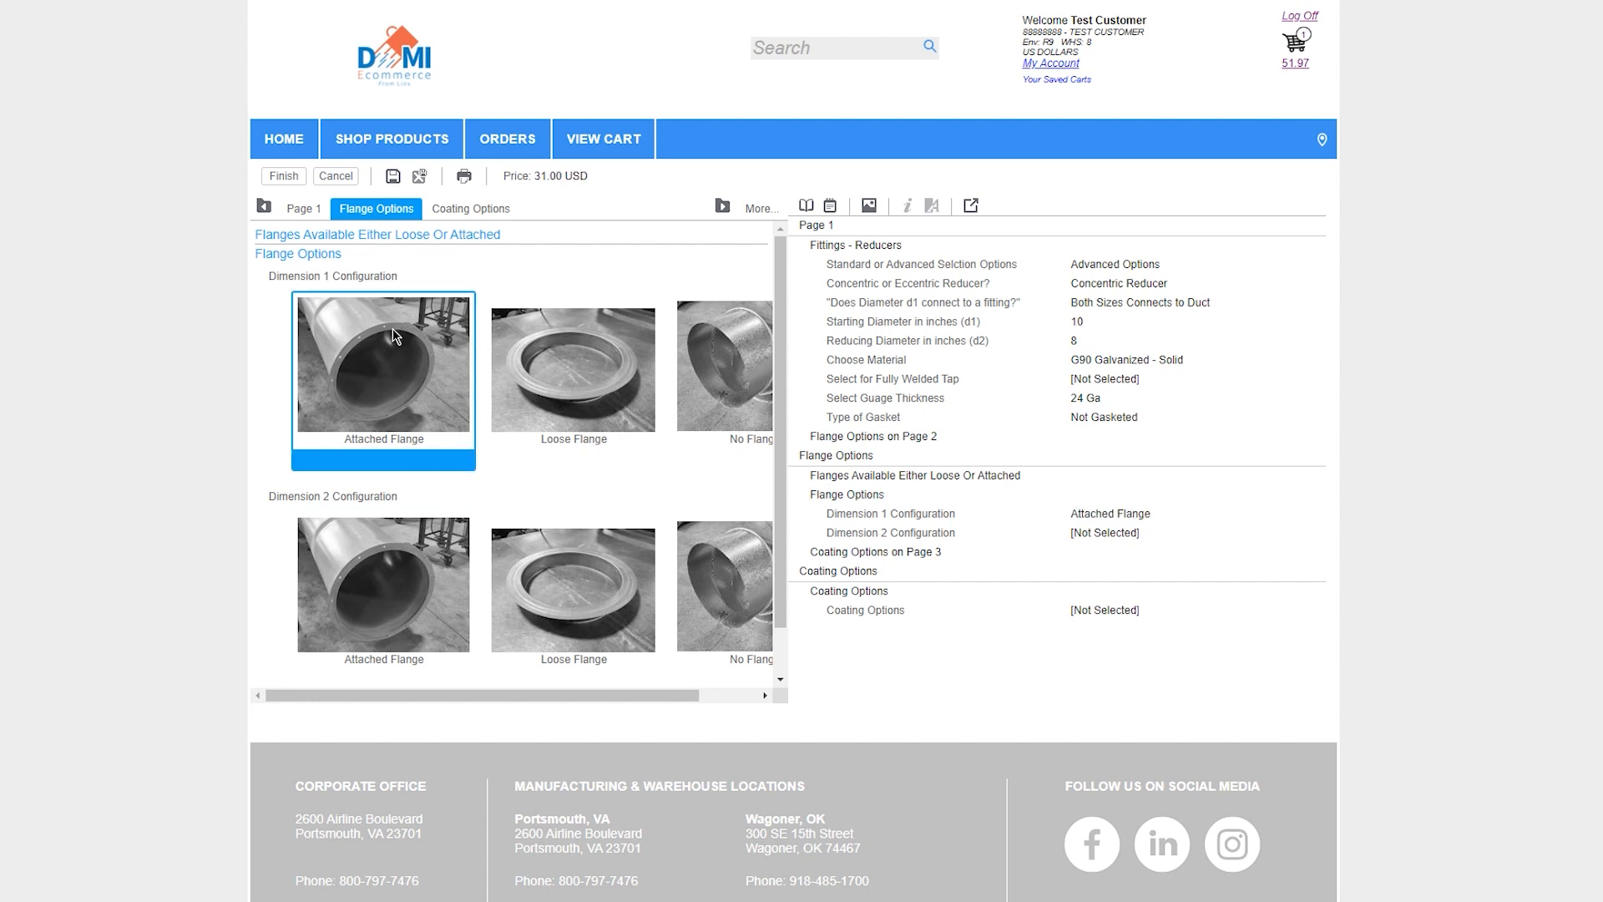
{"action": "left_click", "coordinate": [574, 574]}
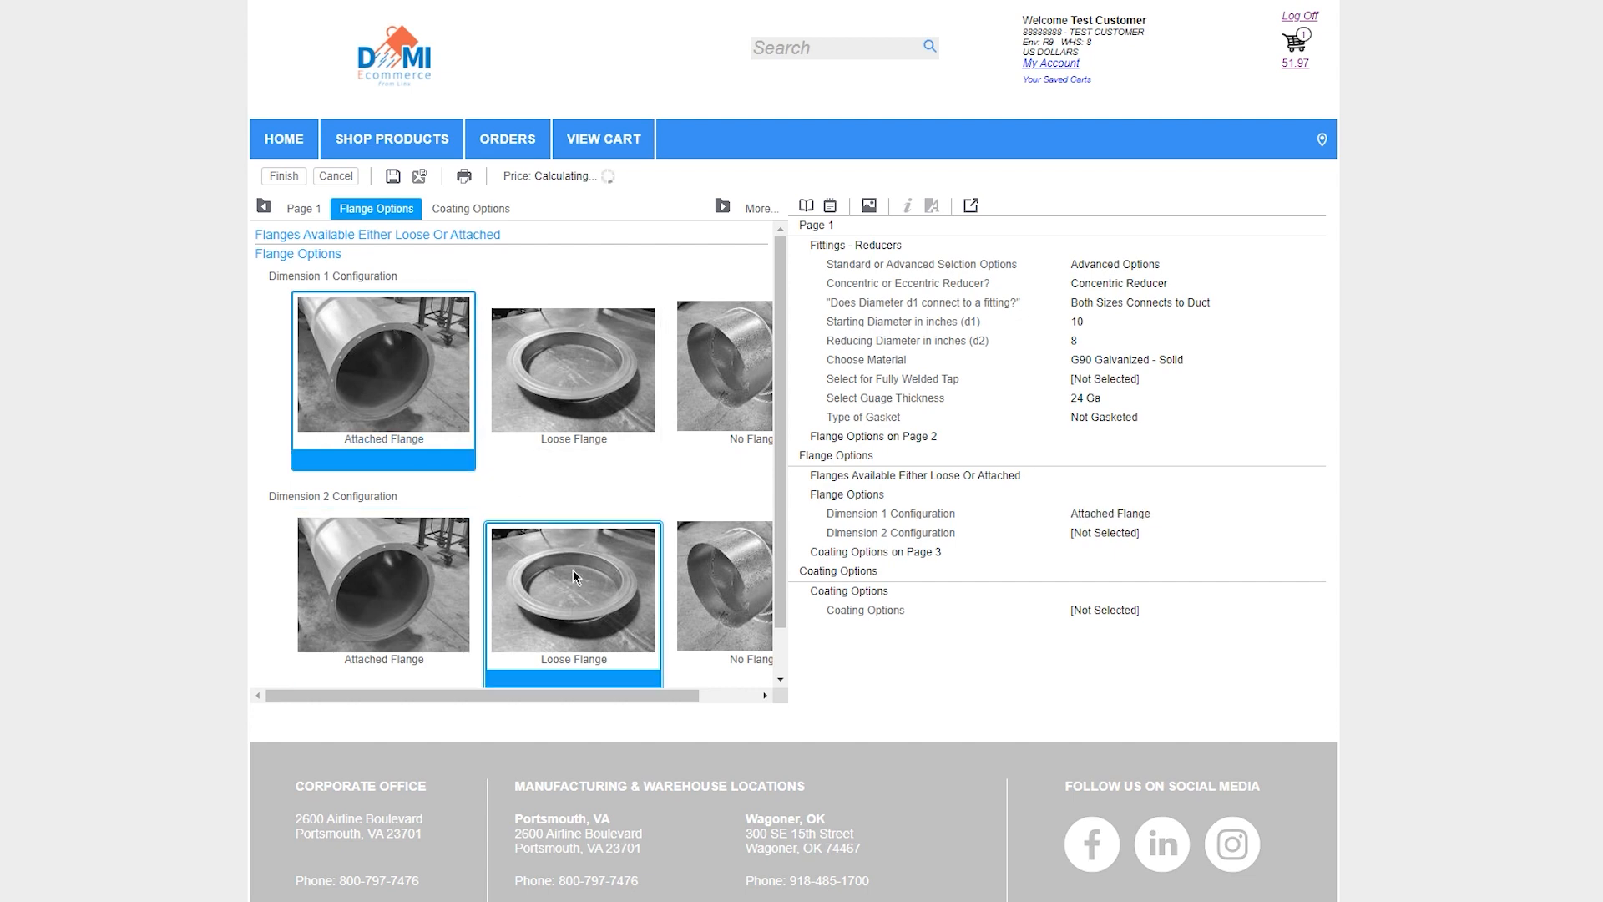
{"action": "left_click", "coordinate": [288, 175]}
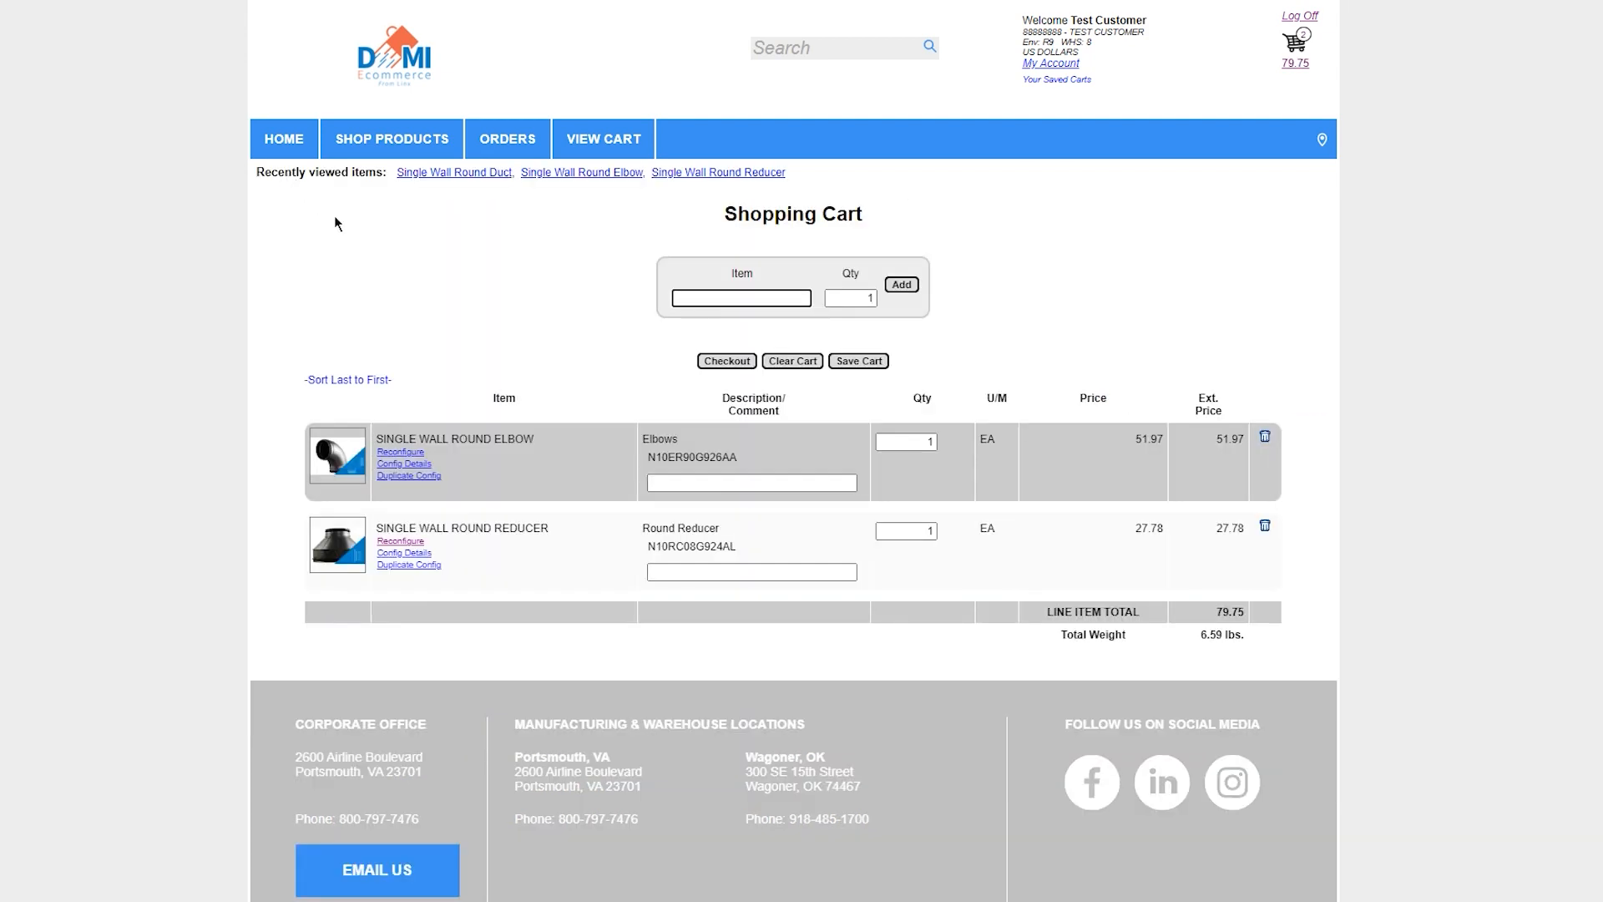